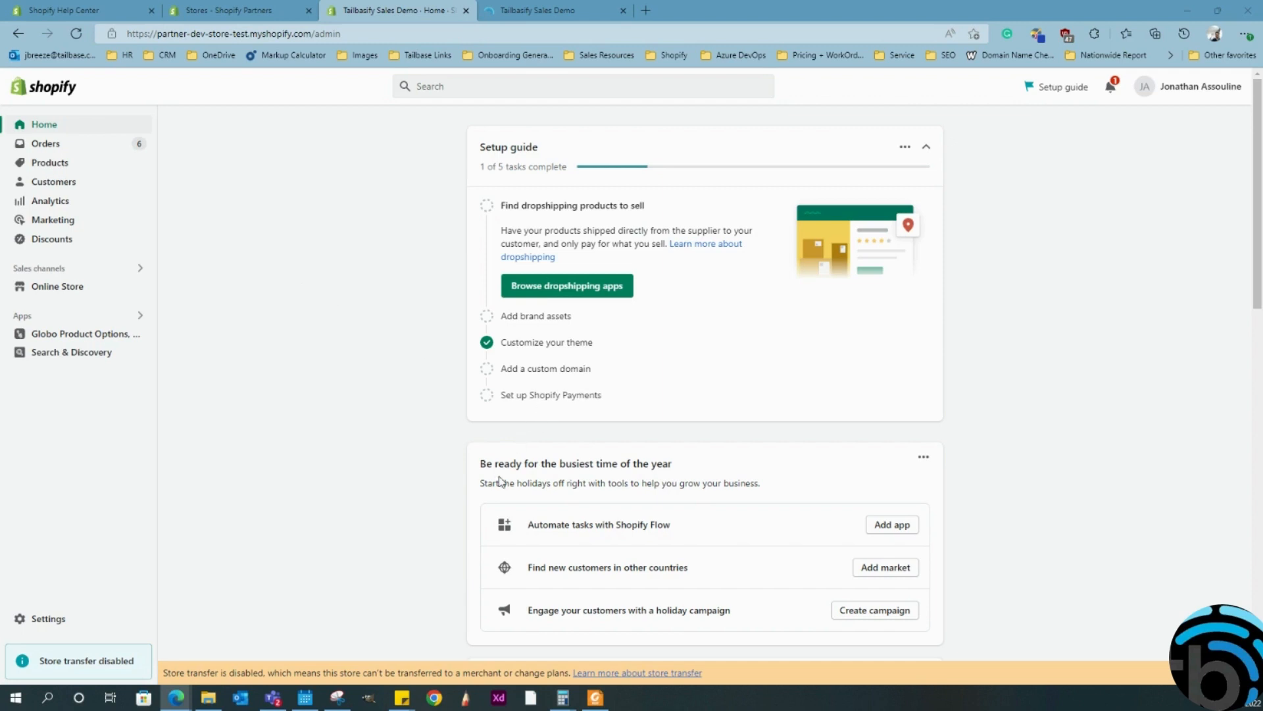
Step: Look through the live Tailbasify Sales Demo storefront from header to footer, and return to the store admin
click(527, 13)
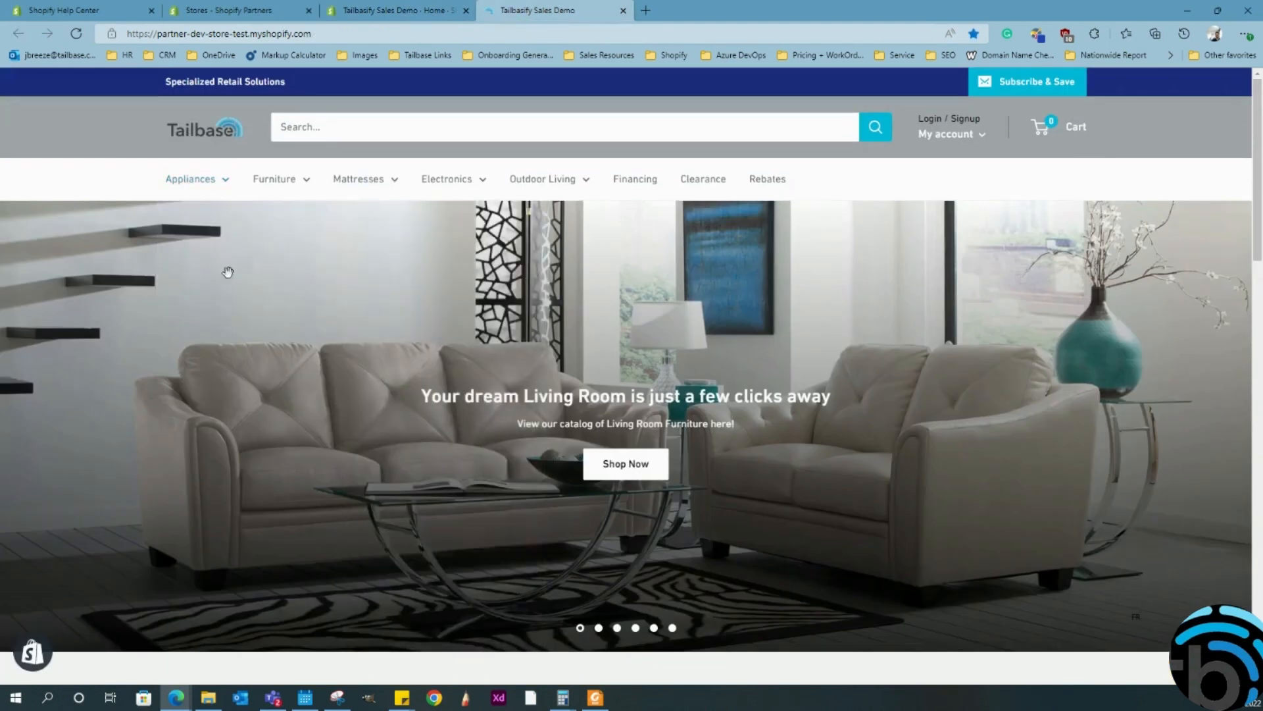
scroll(681, 289, down, 7)
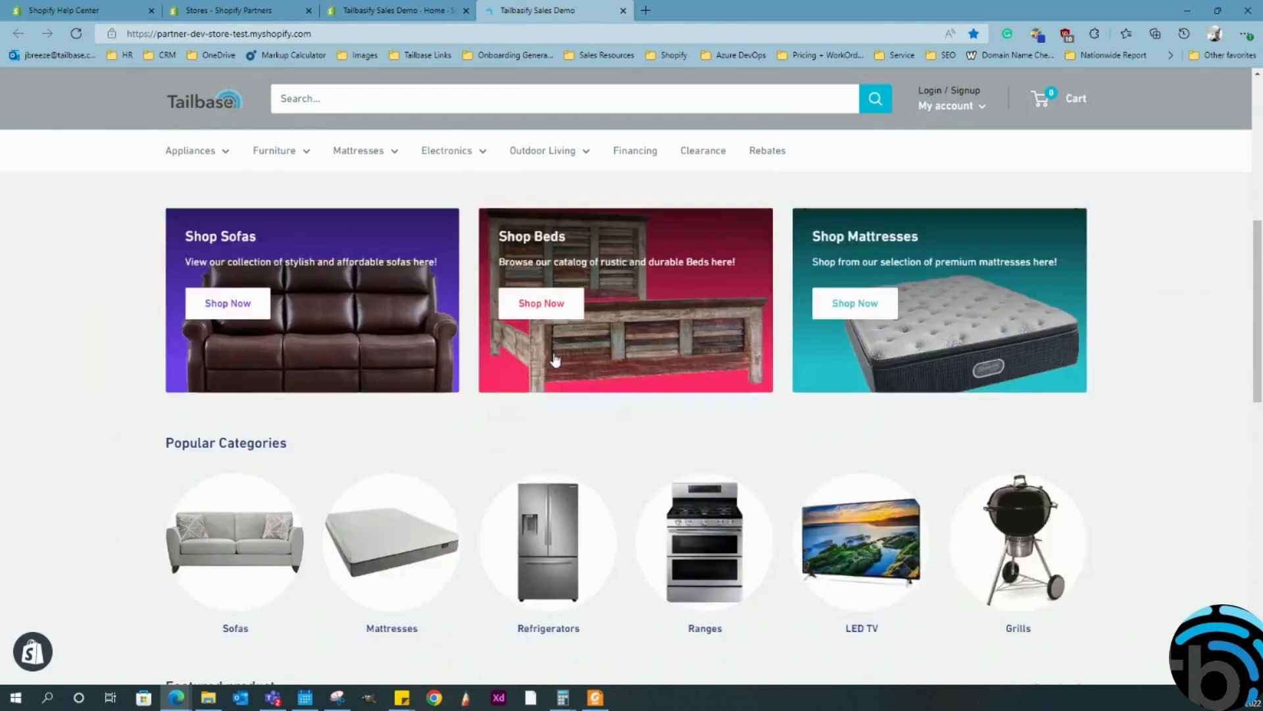
scroll(554, 359, down, 15)
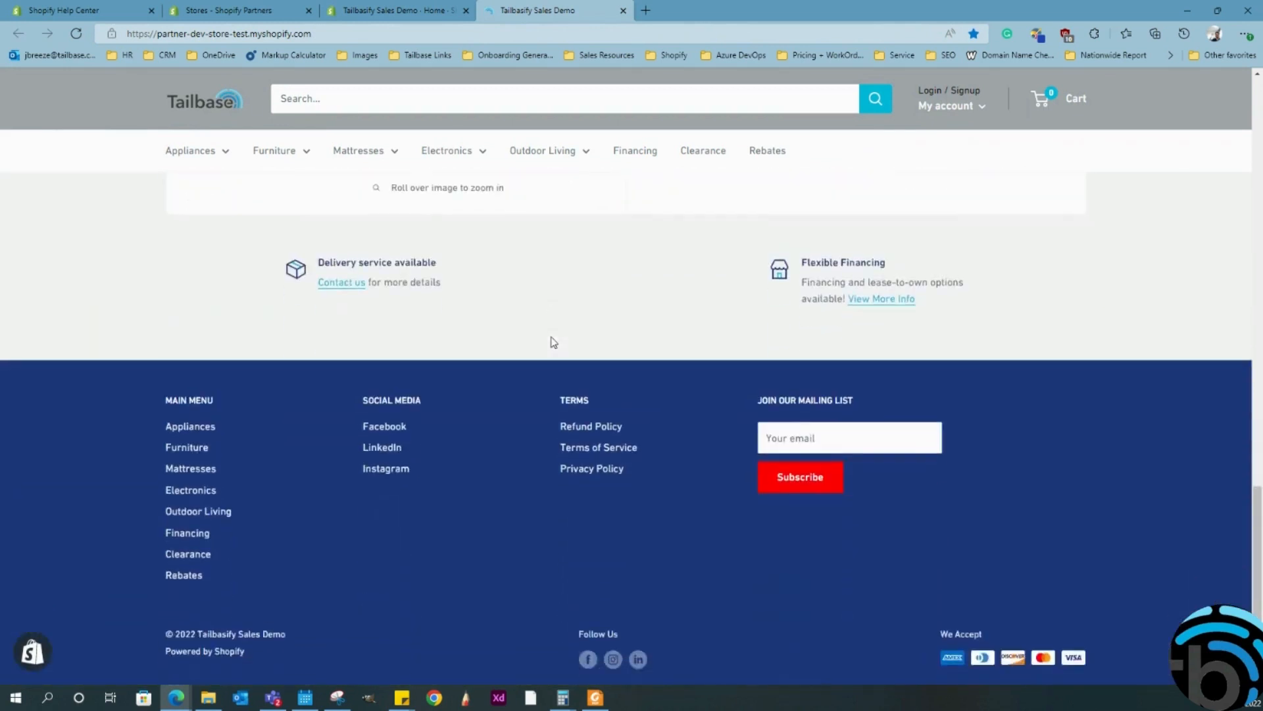
scroll(555, 343, up, 20)
click(385, 13)
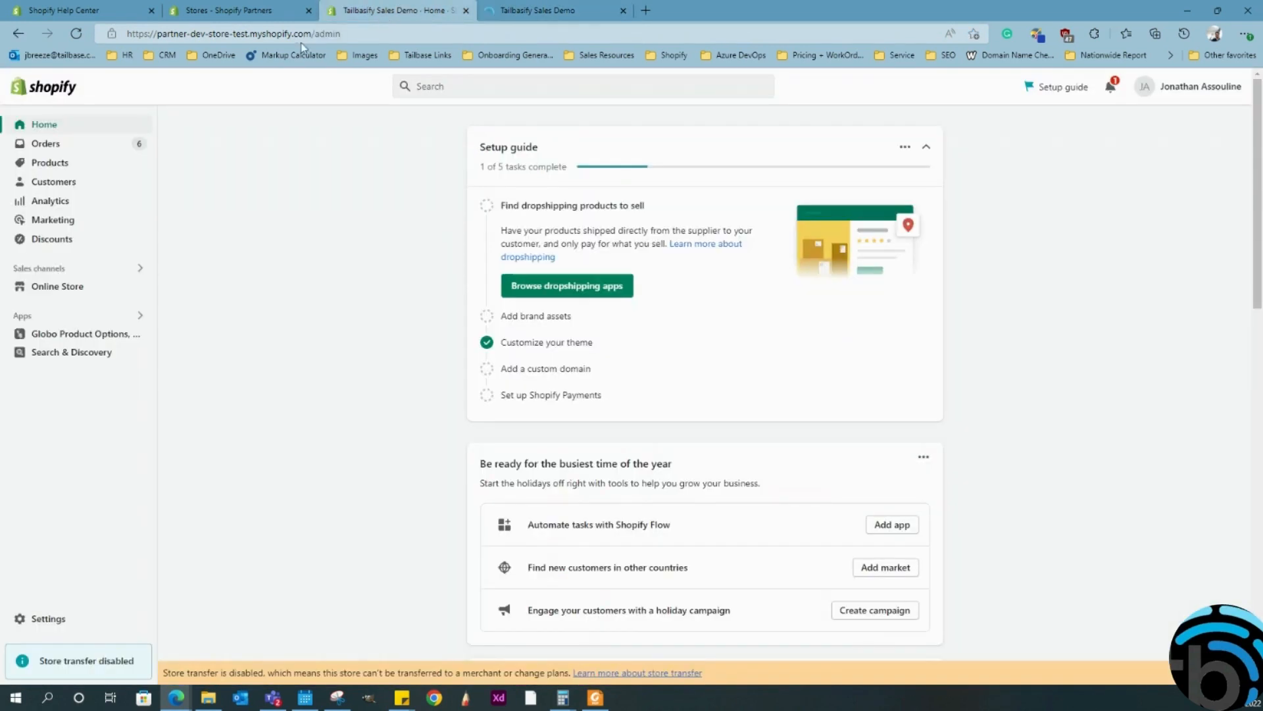
Step: Open the Online Store's Themes page and check how its store preview leads to the live storefront, closing the duplicate storefront tab
click(53, 291)
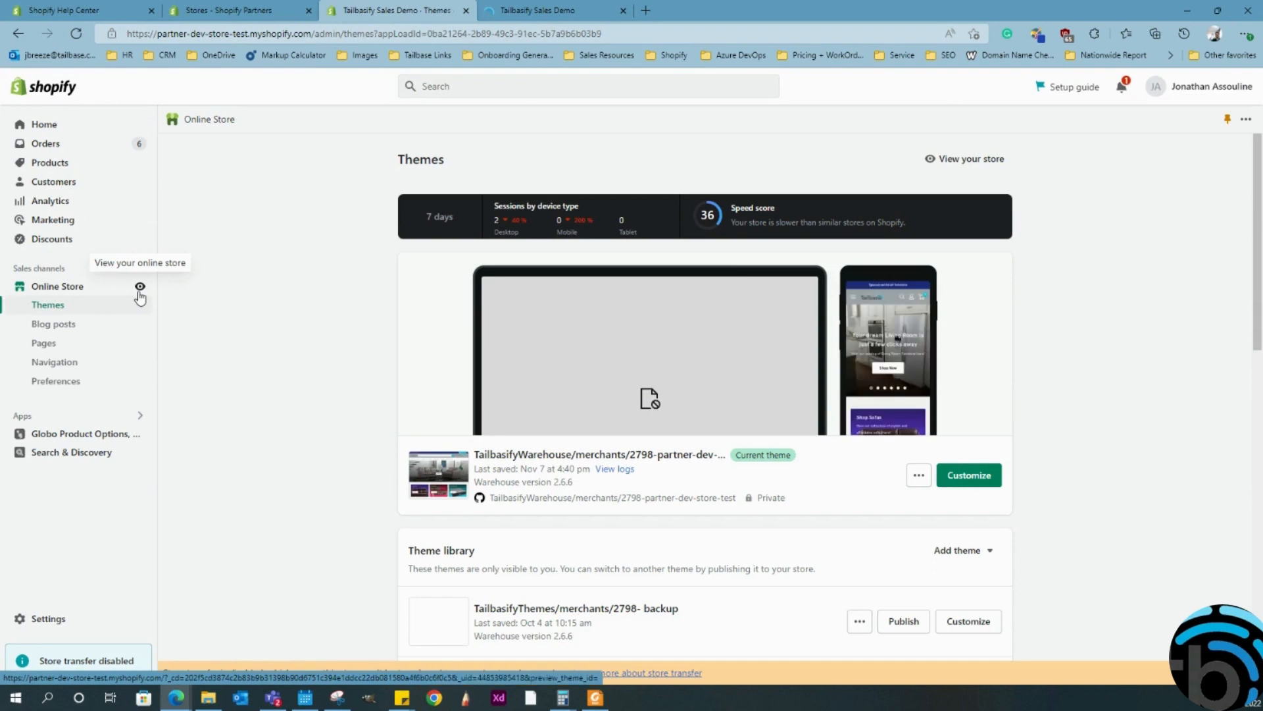
click(140, 288)
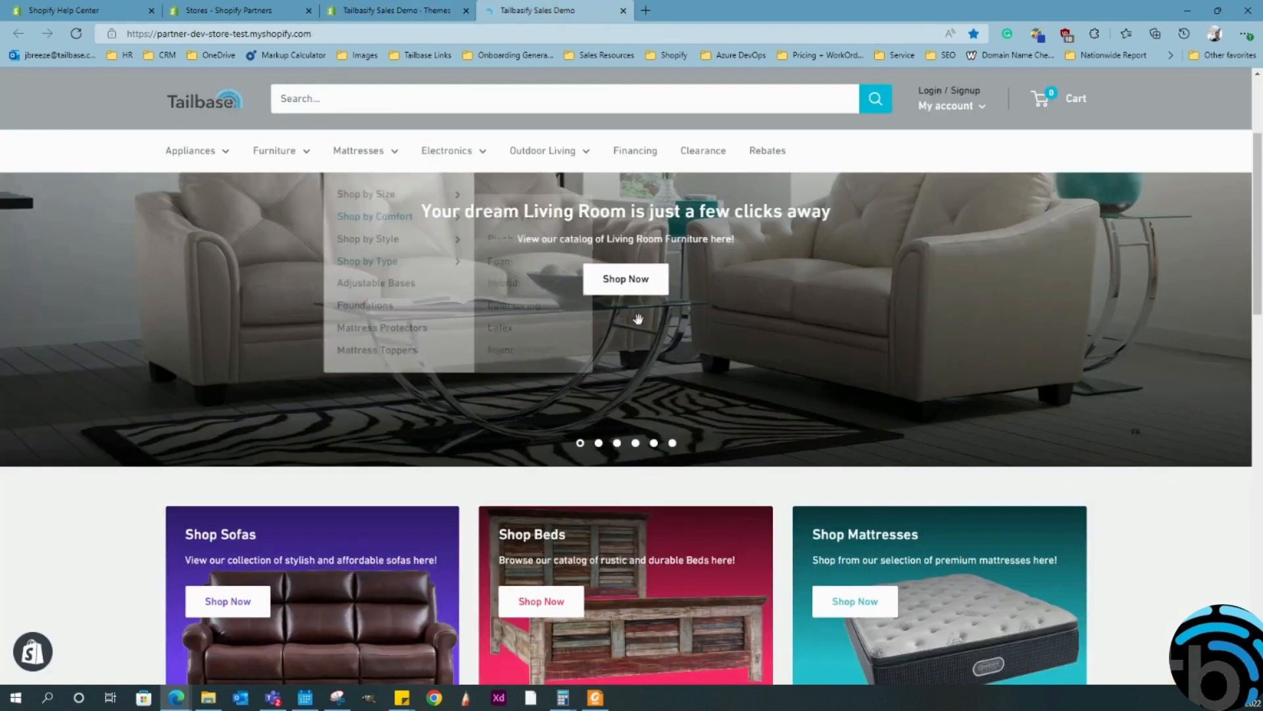
click(390, 12)
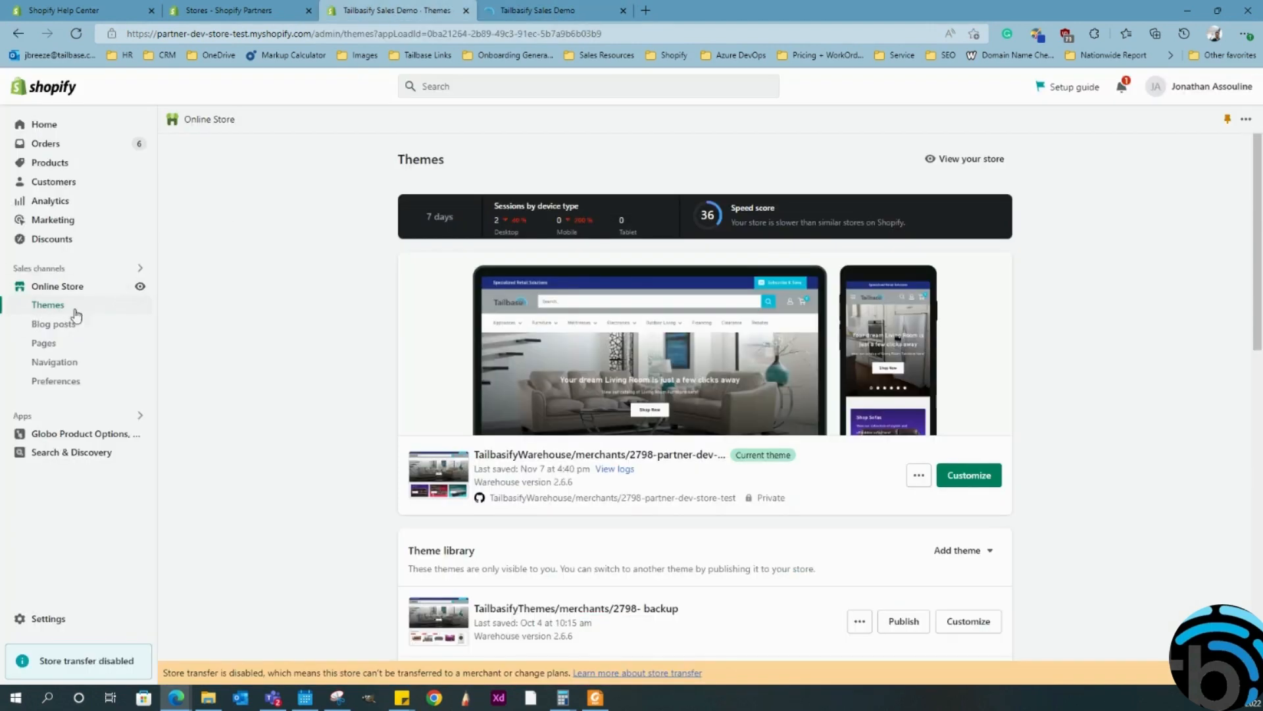
click(140, 287)
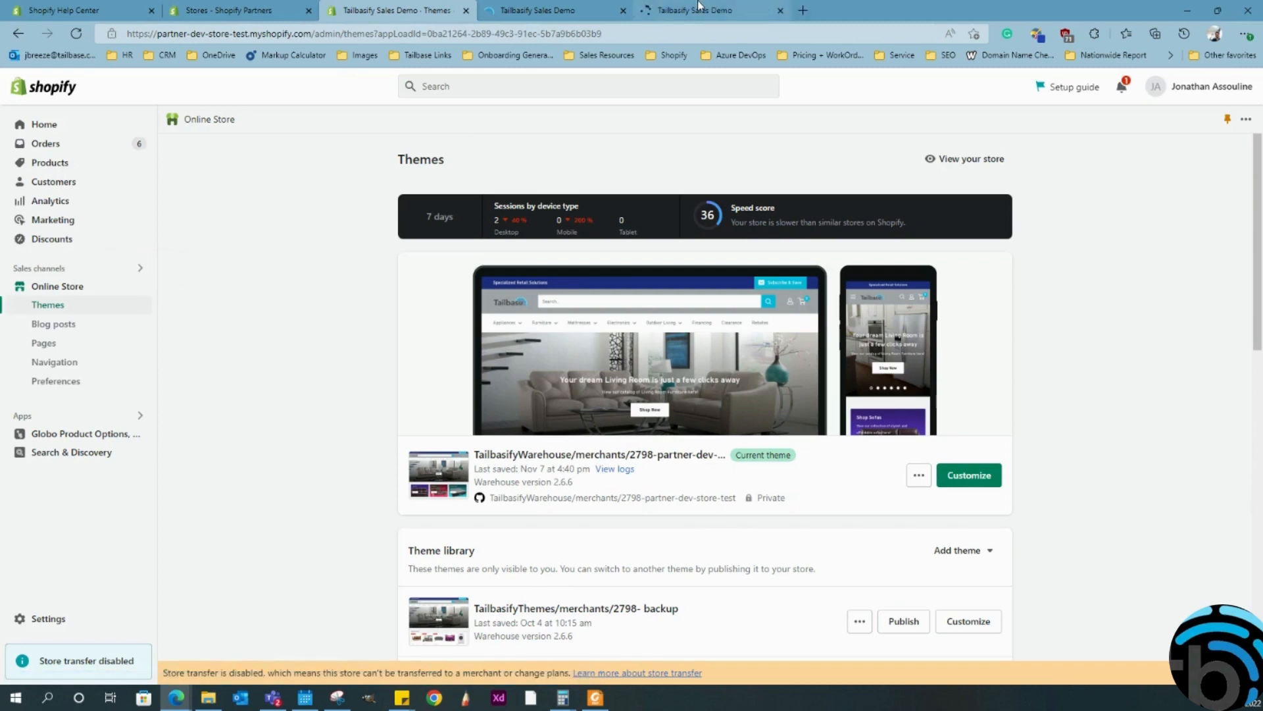
click(623, 12)
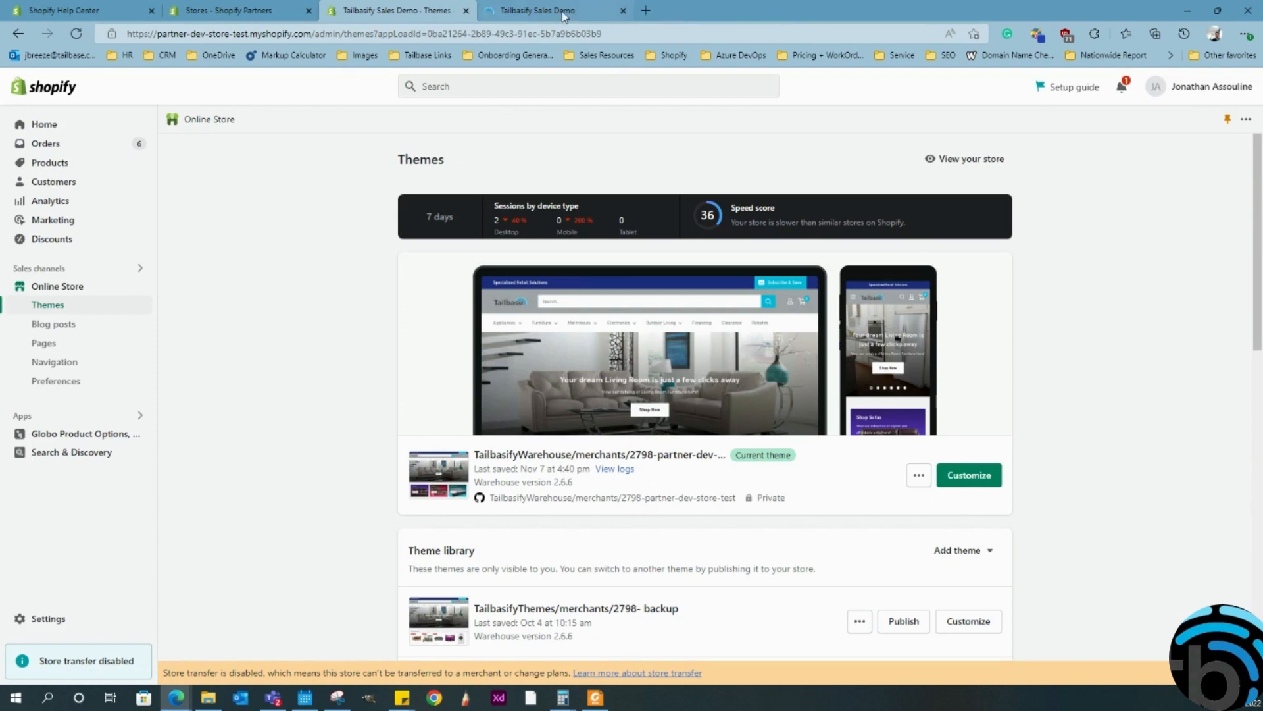
click(559, 12)
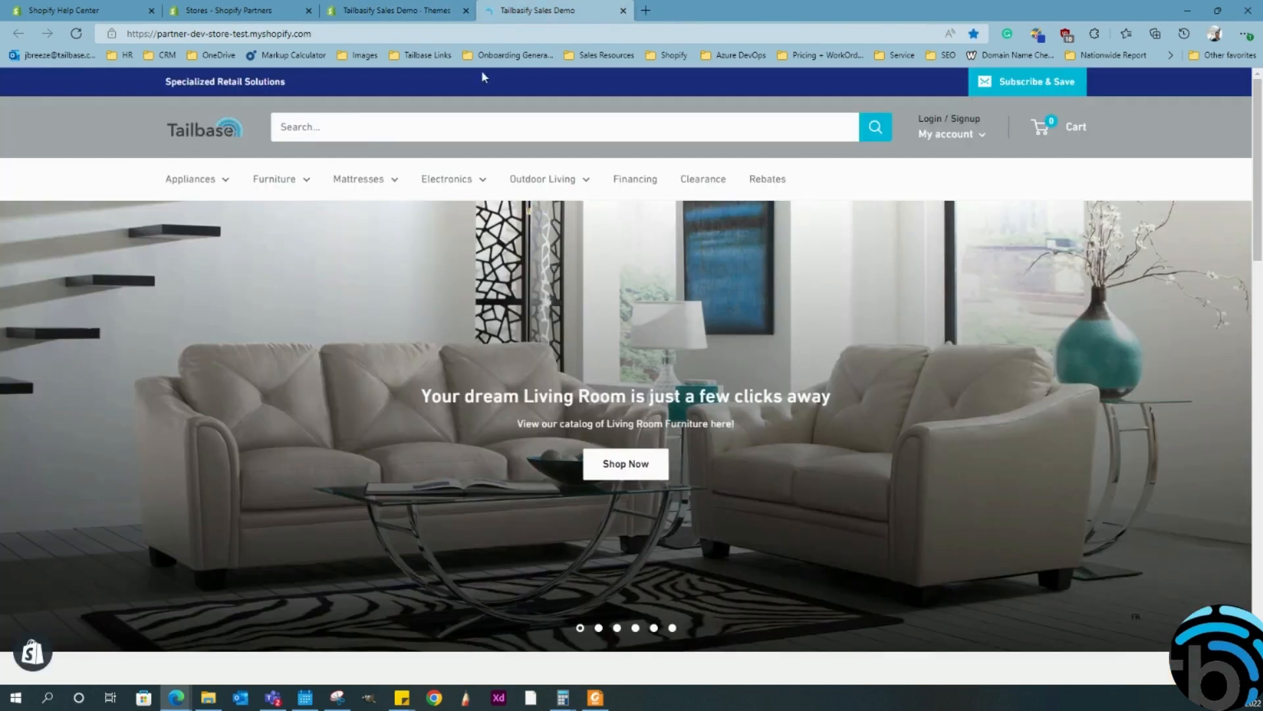
click(386, 12)
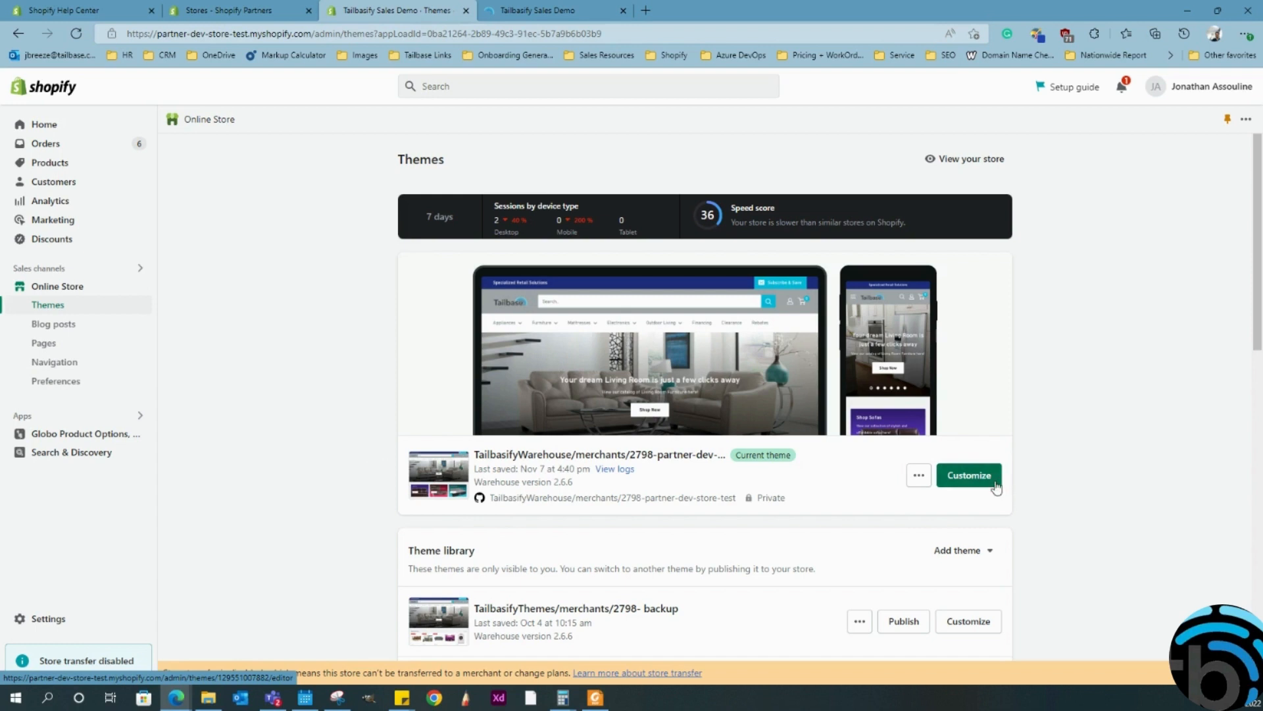
Step: Open the current theme for customization and look through its home page preview down to the footer
click(971, 487)
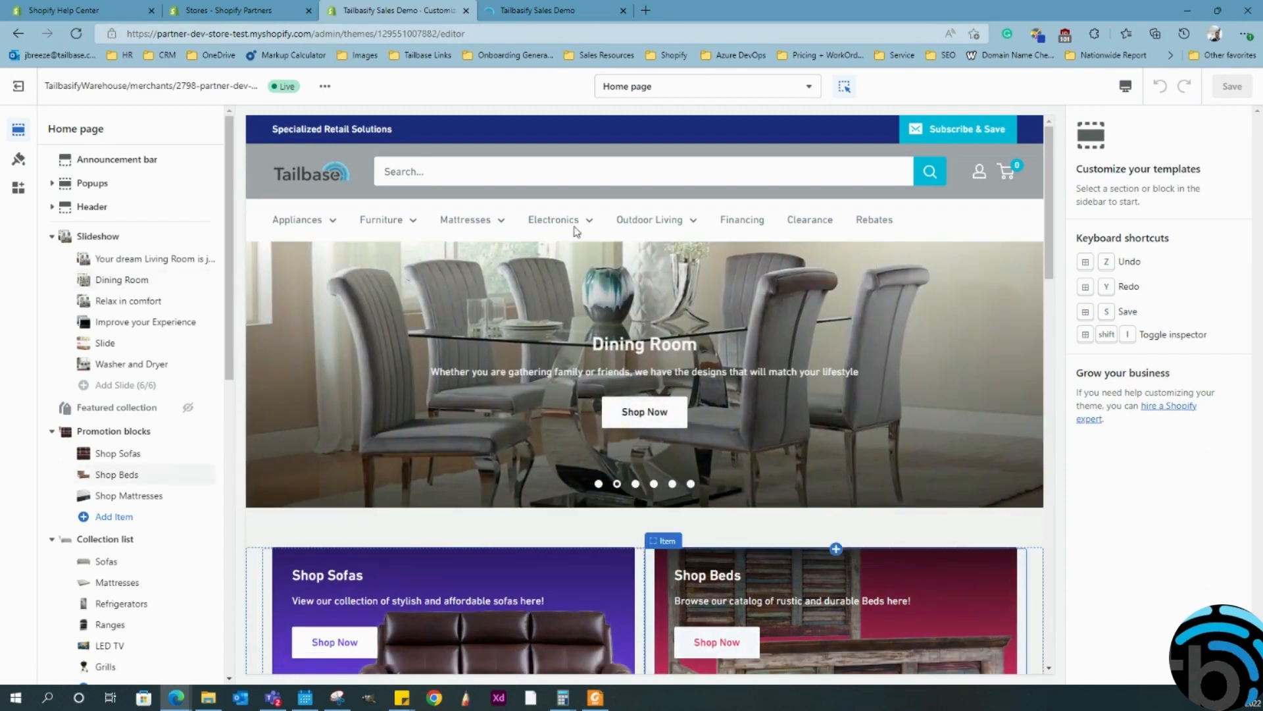
scroll(673, 311, down, 6)
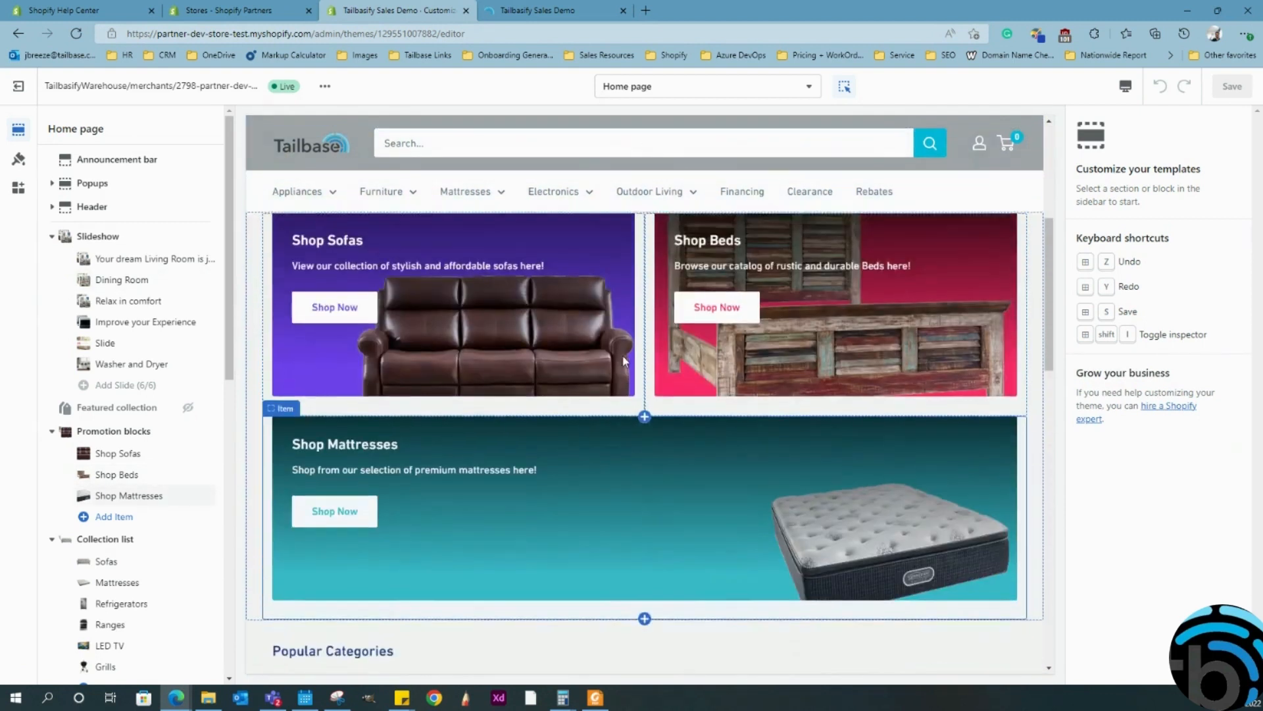
scroll(625, 360, down, 5)
scroll(625, 361, down, 8)
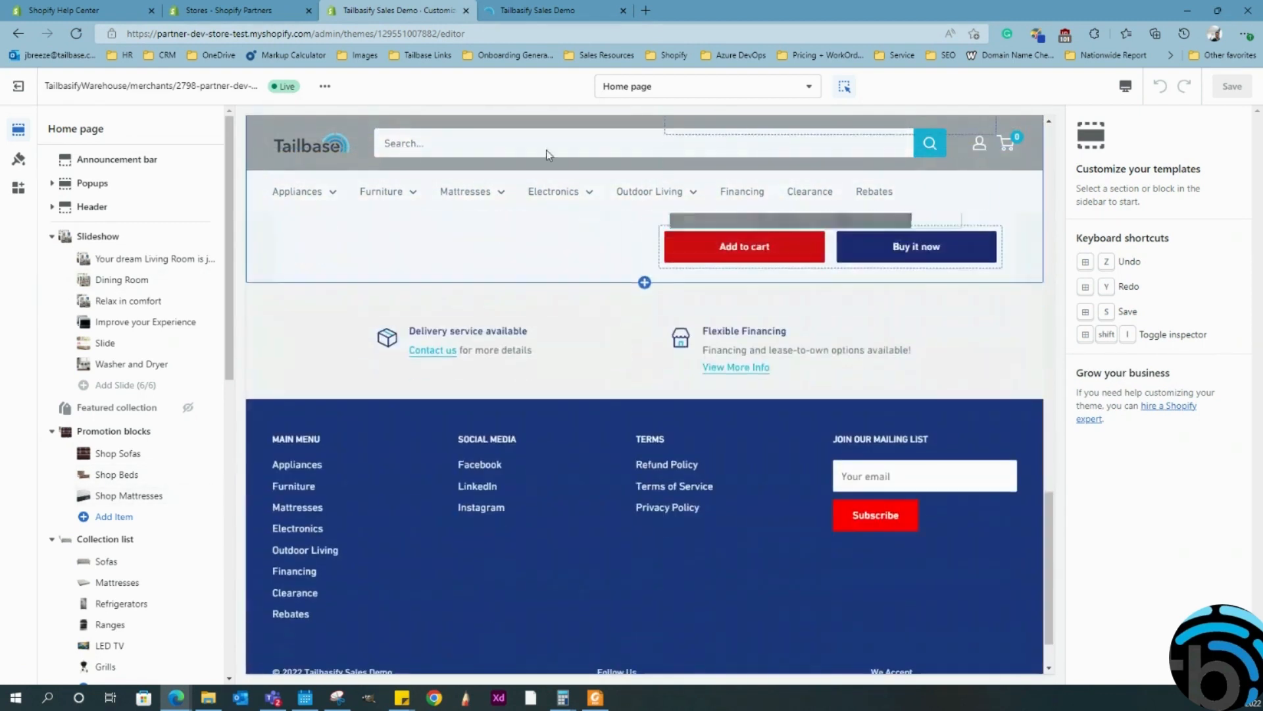
Step: Compare the promotion blocks and popular categories on the live storefront with those in the theme editor's preview
click(533, 12)
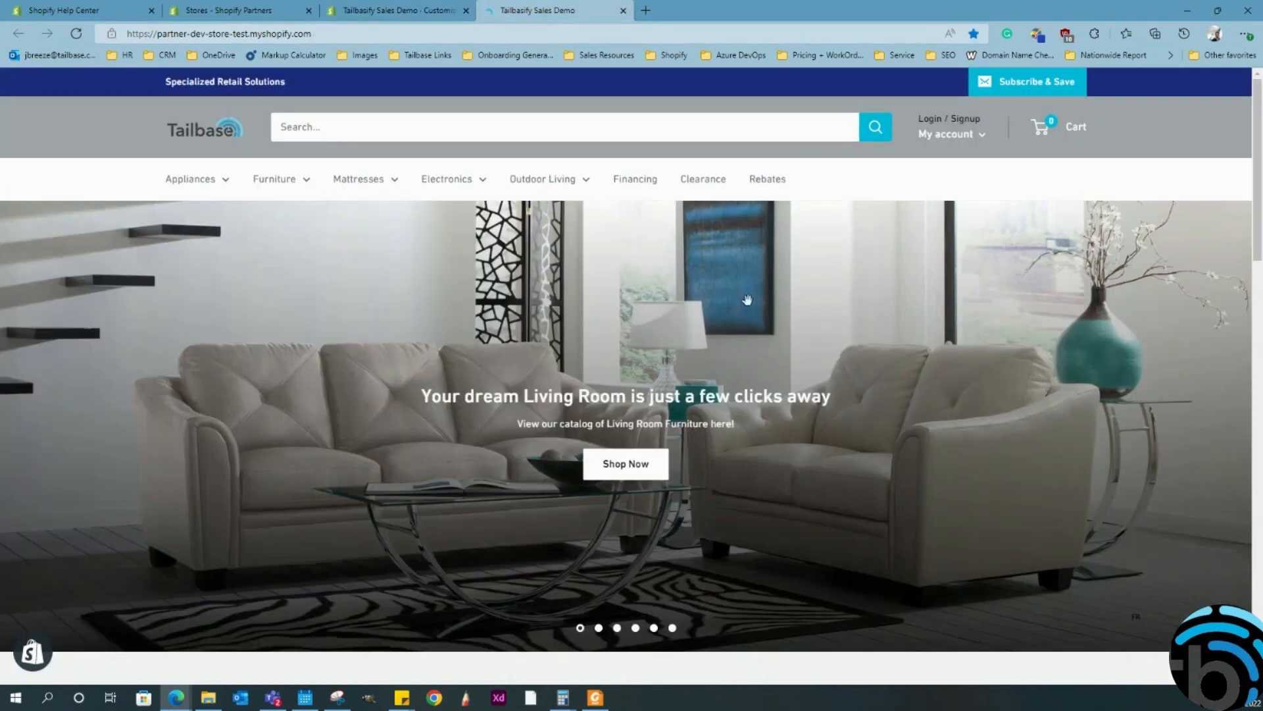
scroll(816, 212, down, 5)
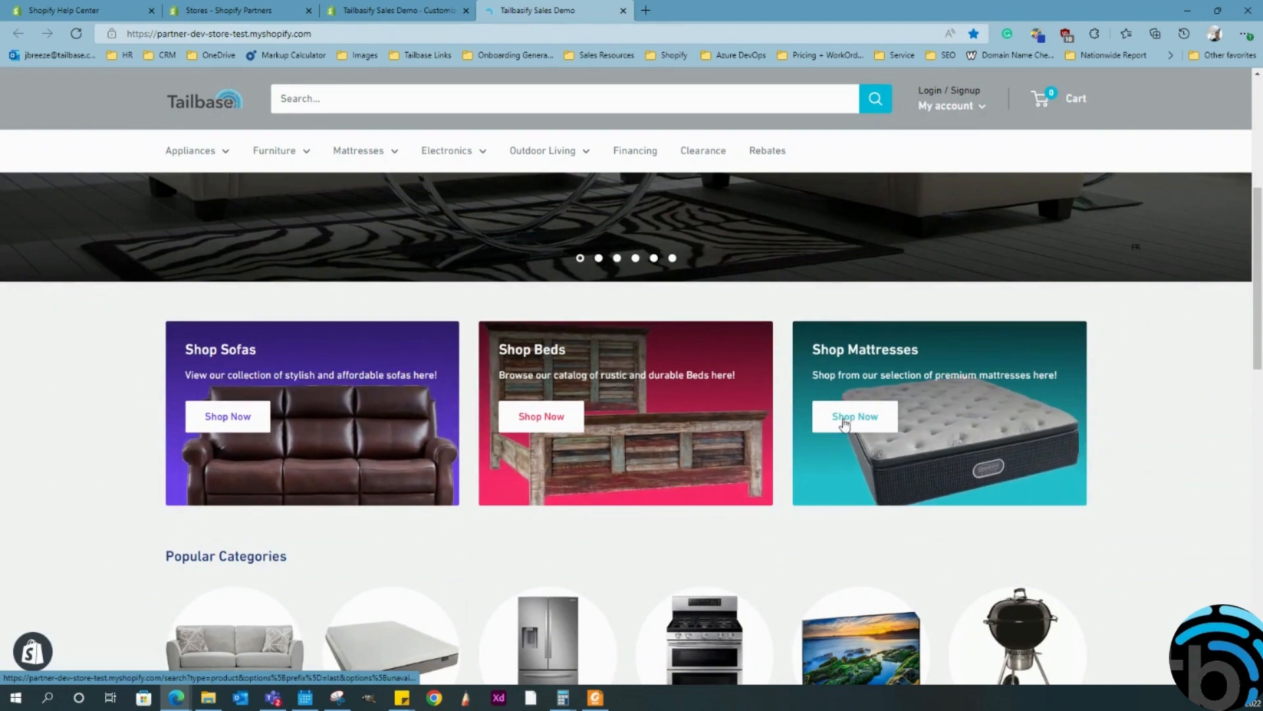
scroll(598, 403, down, 6)
scroll(598, 403, up, 8)
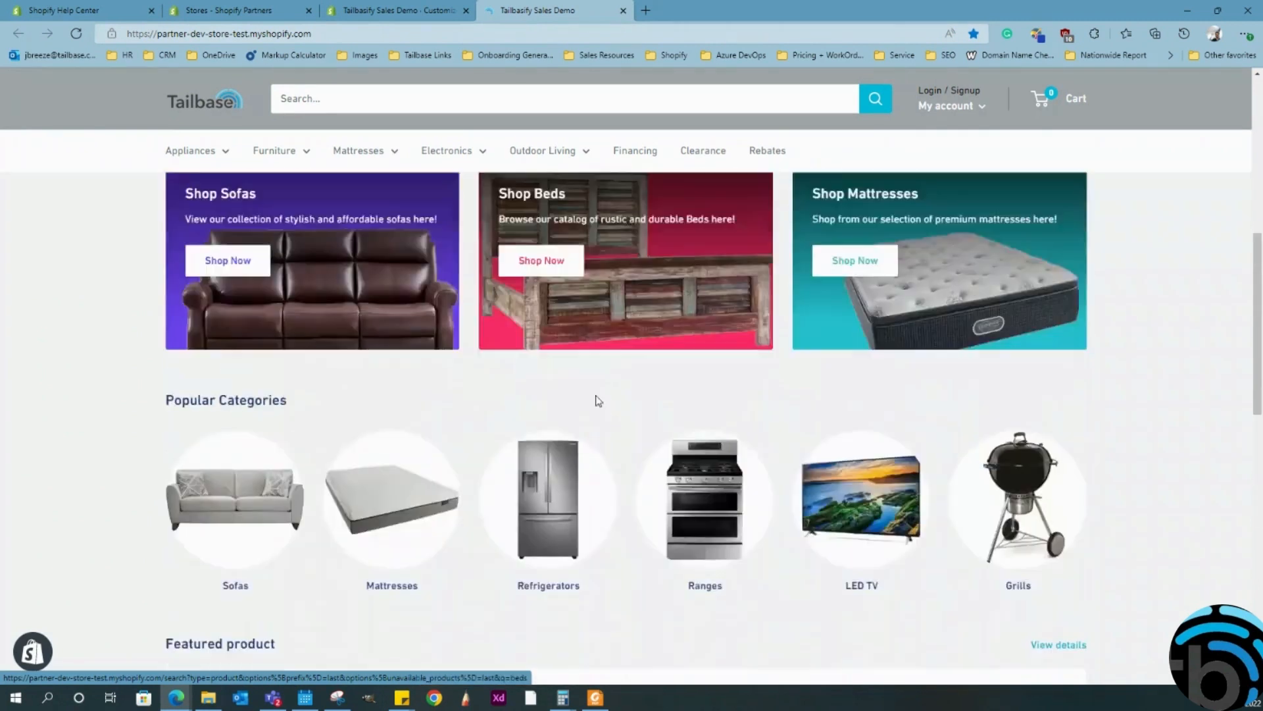
click(398, 11)
scroll(562, 374, up, 10)
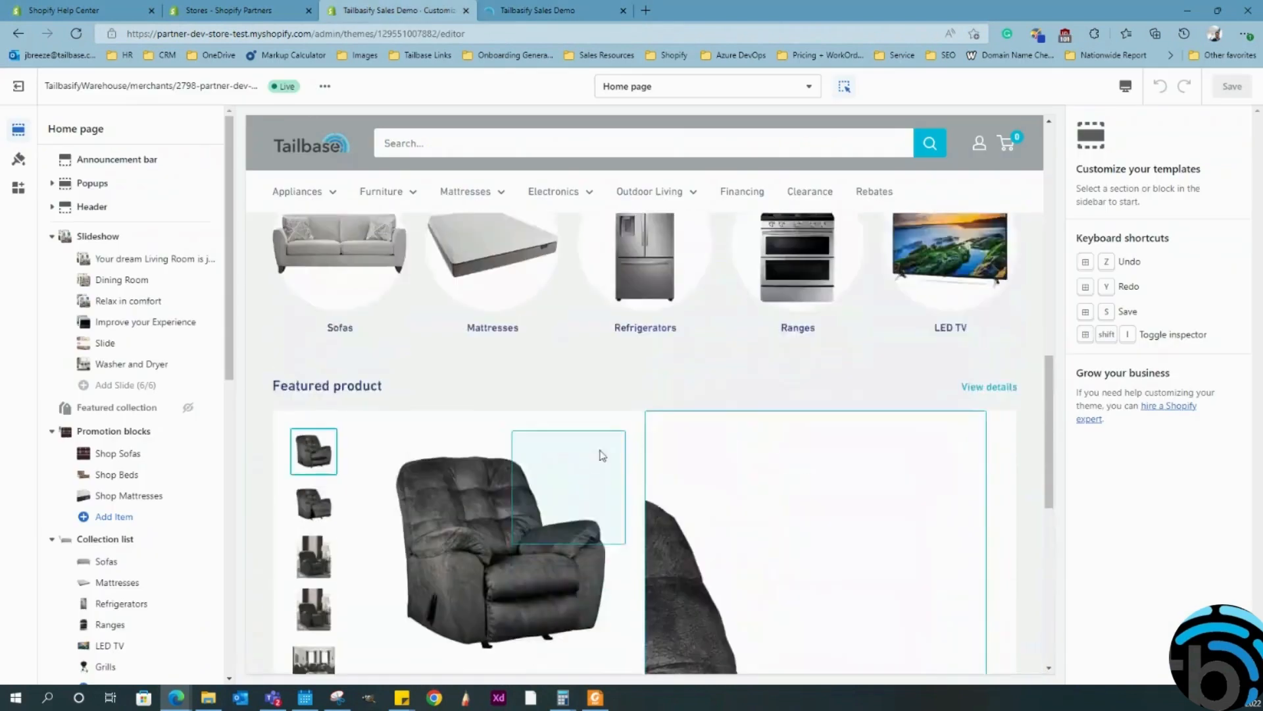
scroll(510, 463, up, 4)
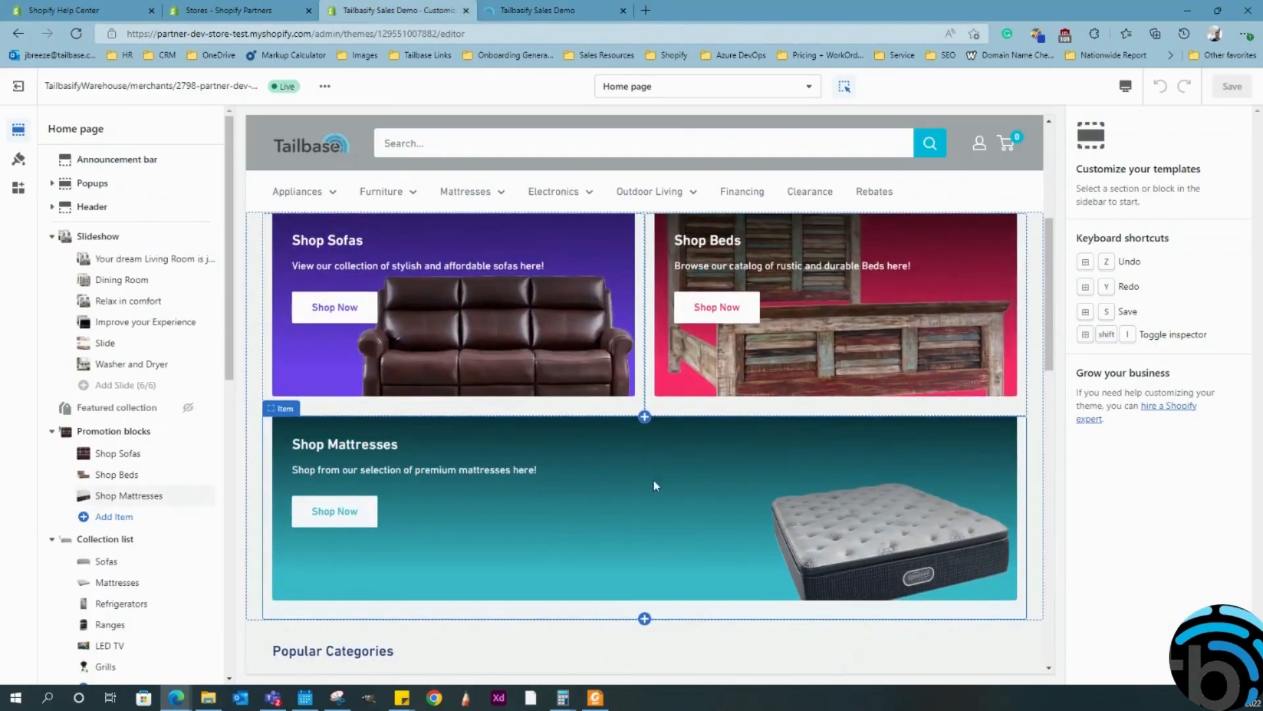
scroll(655, 486, up, 1)
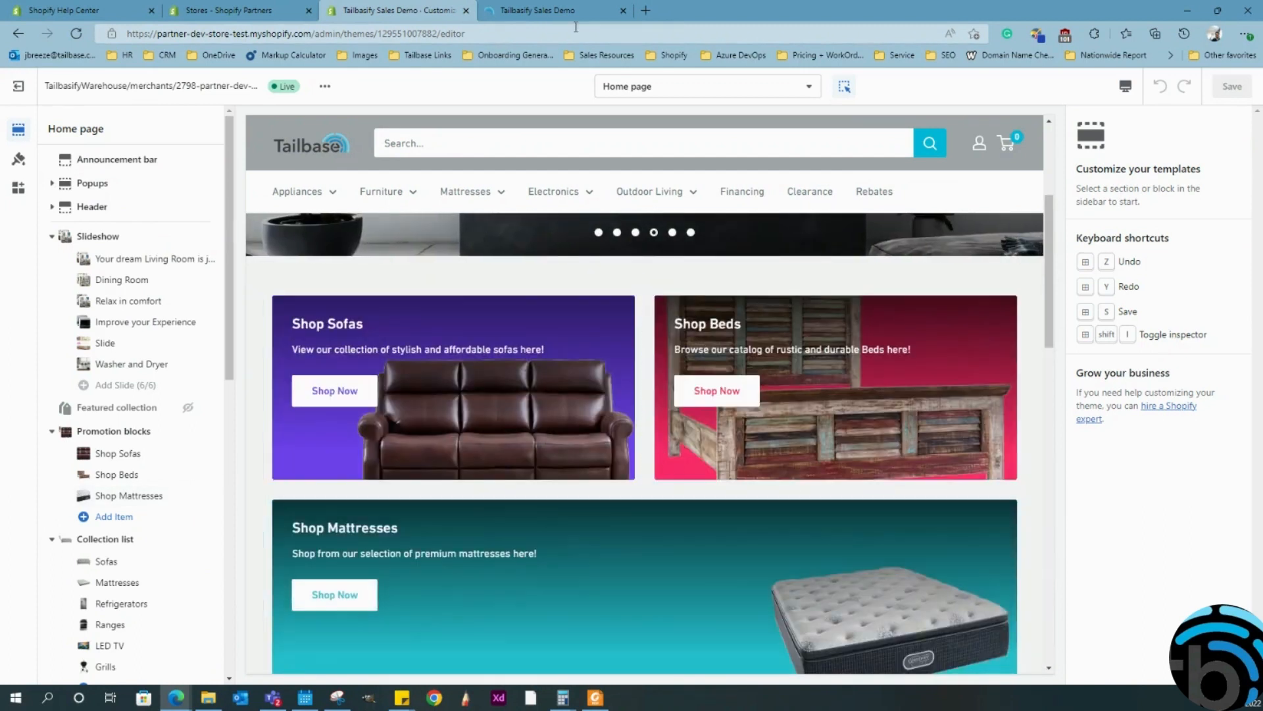
Step: Review the live storefront's slideshow and promotion blocks once more, and return to the beginning of the editor's home page preview
click(537, 11)
scroll(641, 429, up, 4)
scroll(641, 429, down, 9)
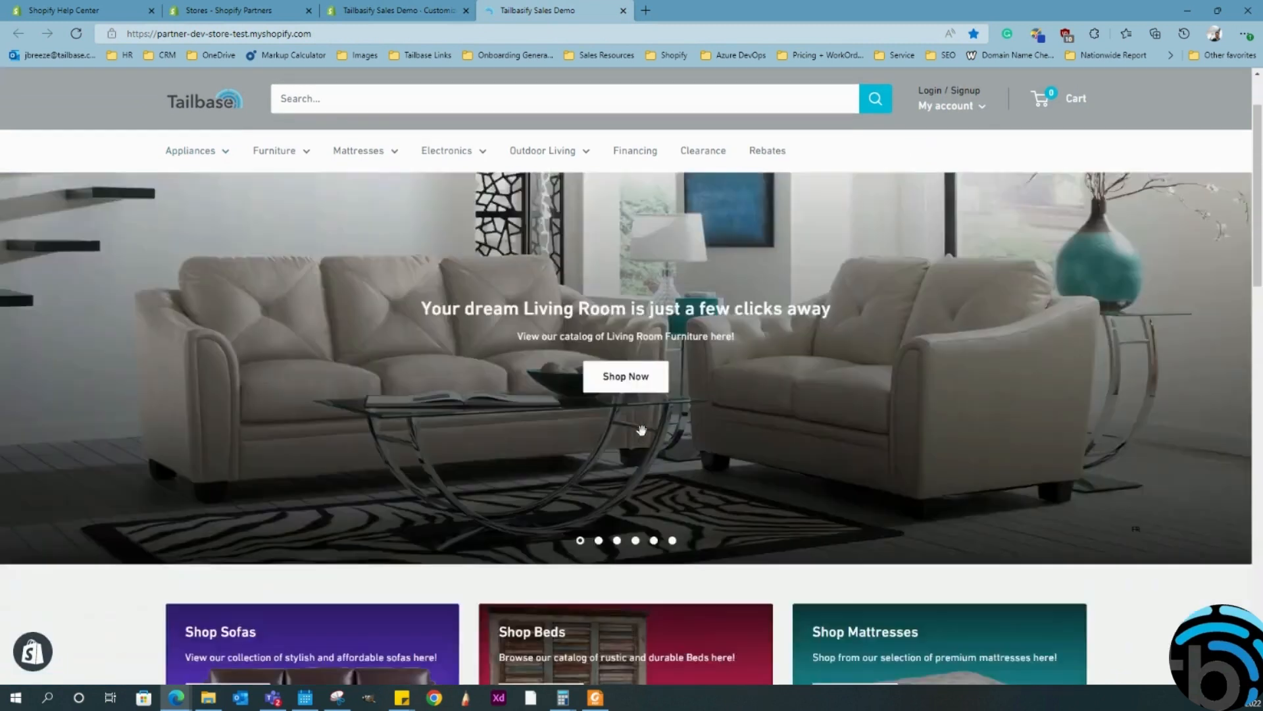
scroll(642, 430, up, 9)
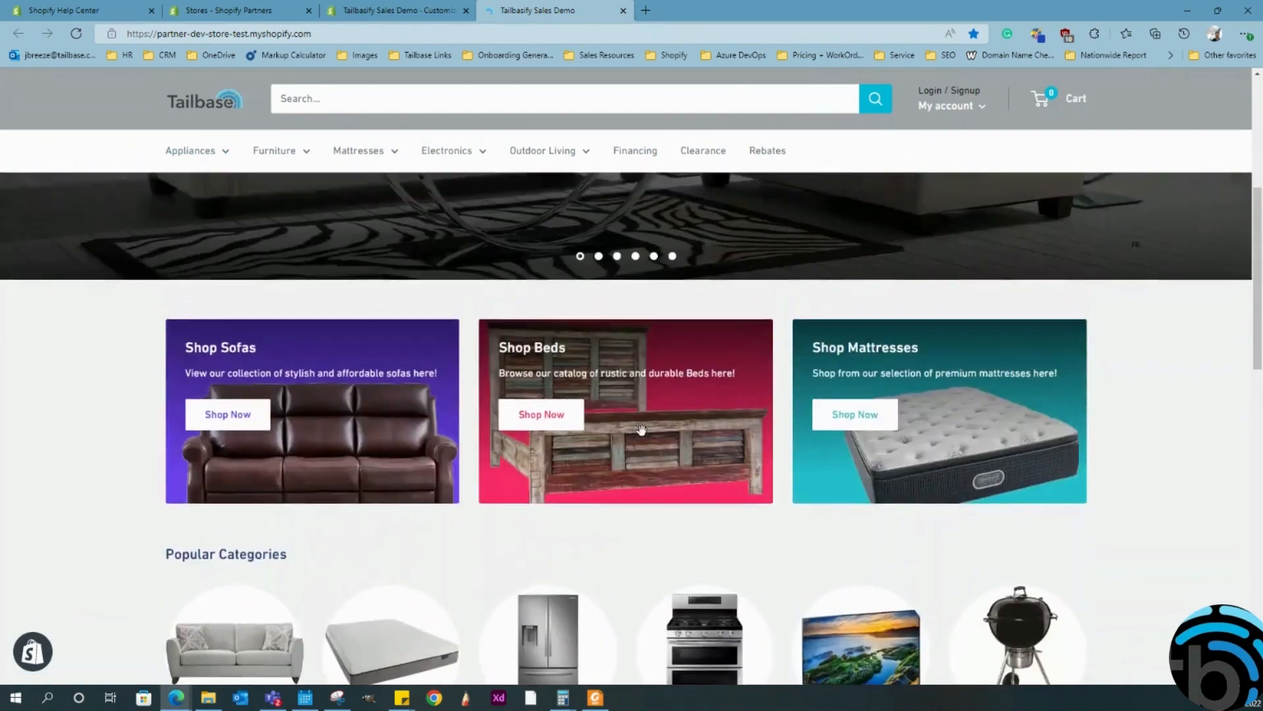
click(395, 11)
scroll(552, 622, up, 4)
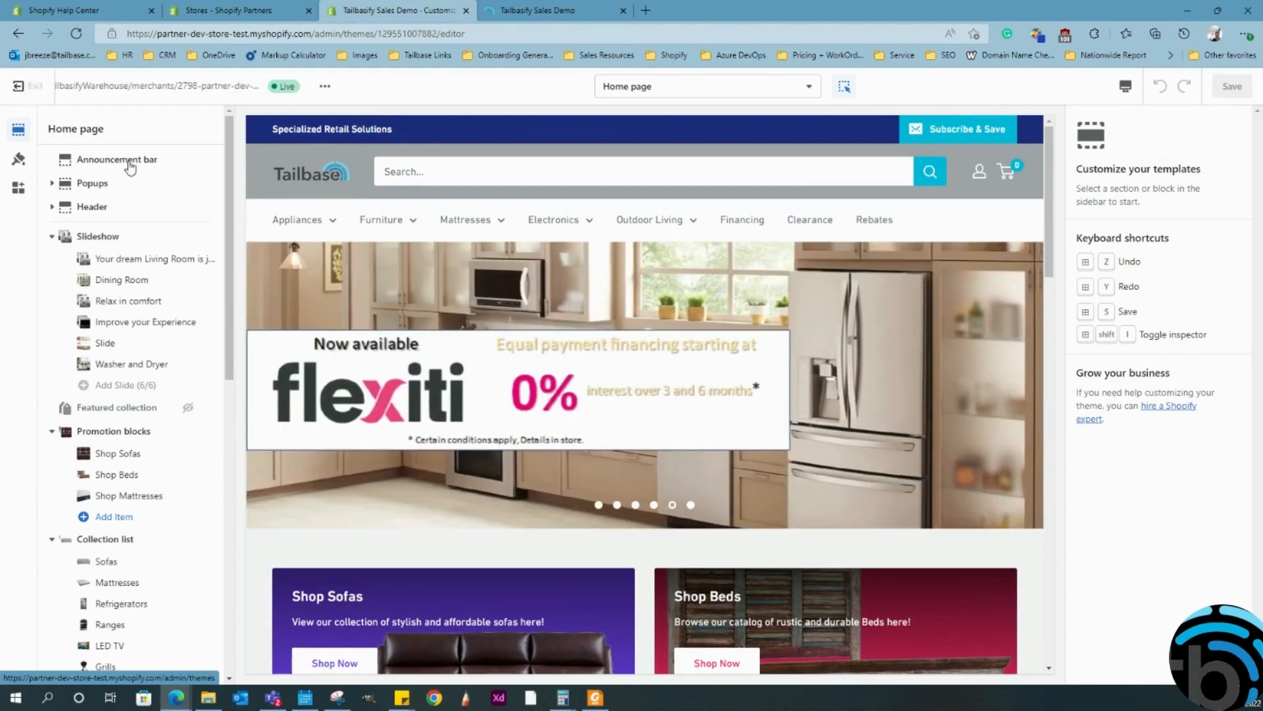
Step: Examine the theme name in the editor and compare the editor's web address with the live storefront's address
drag(45, 86, 232, 85)
click(108, 85)
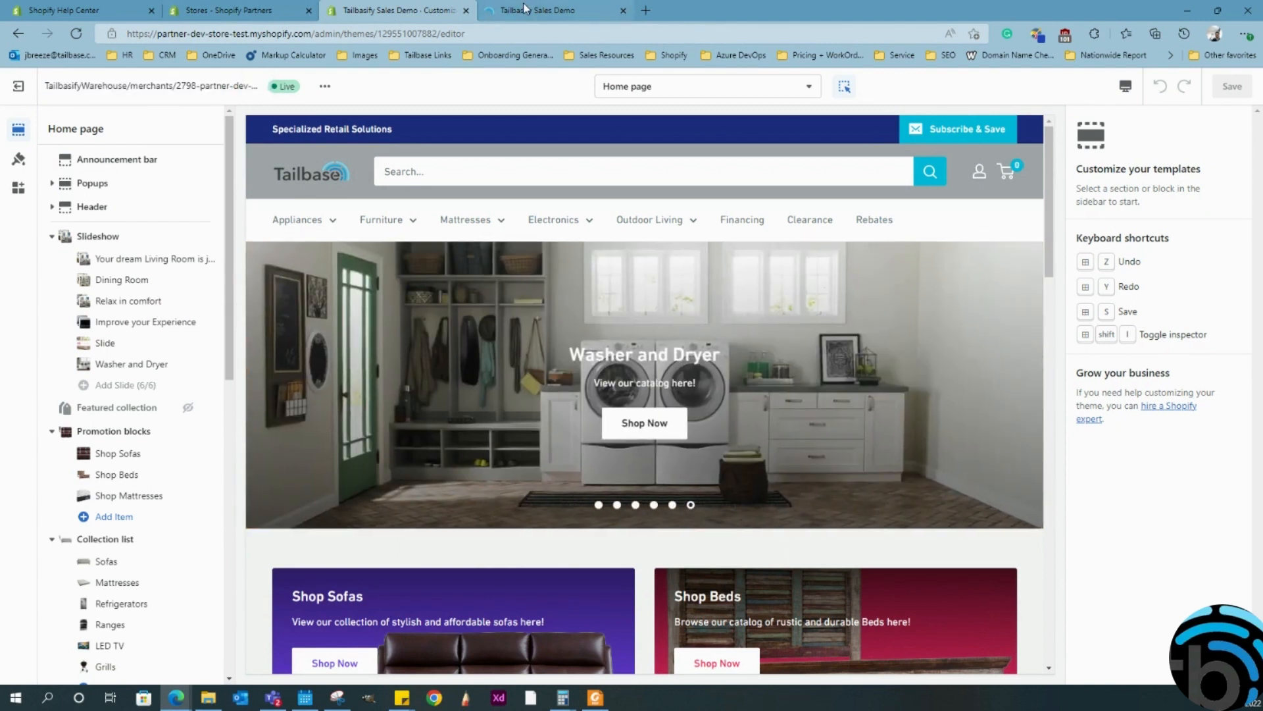
mouse_move(525, 7)
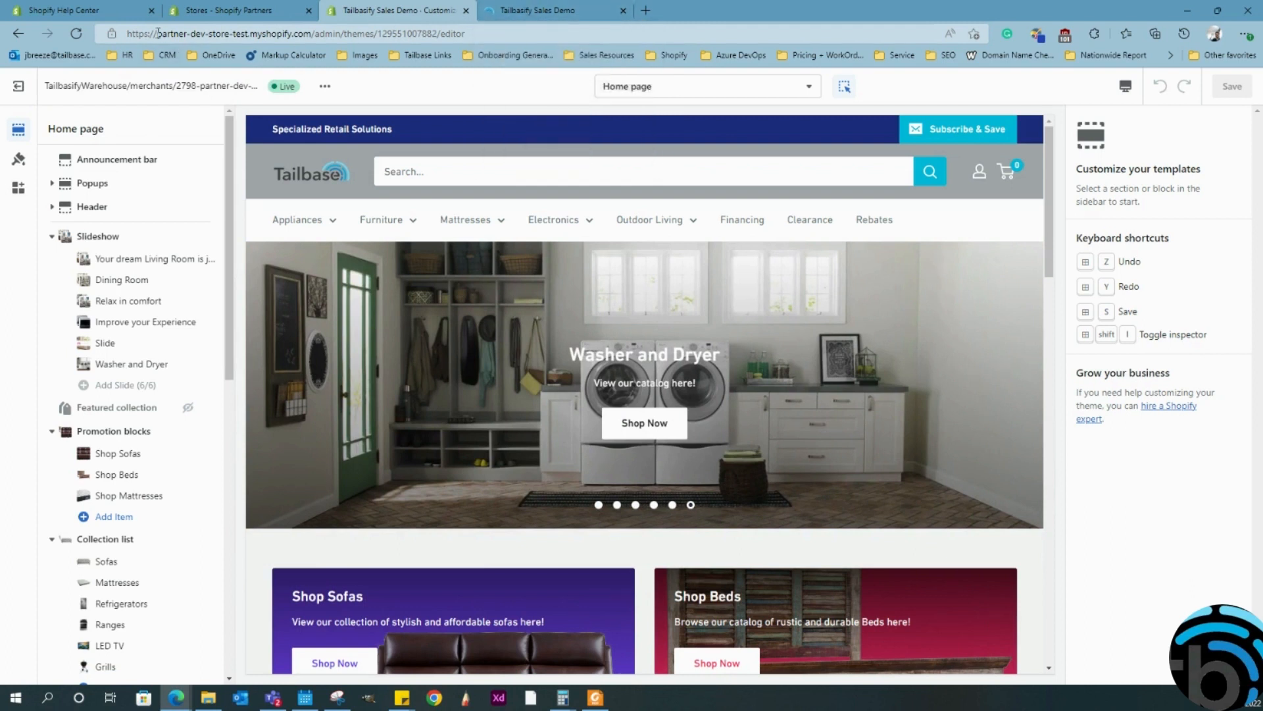
drag(154, 33, 458, 30)
click(526, 10)
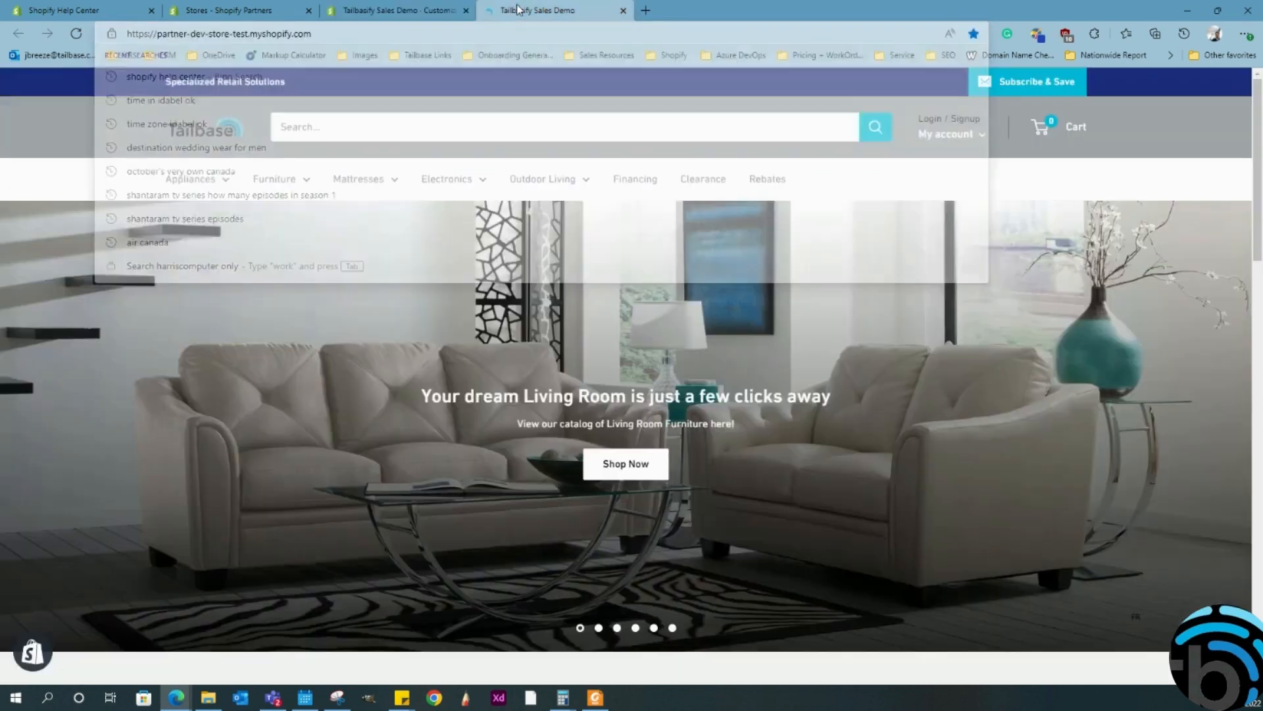
click(395, 9)
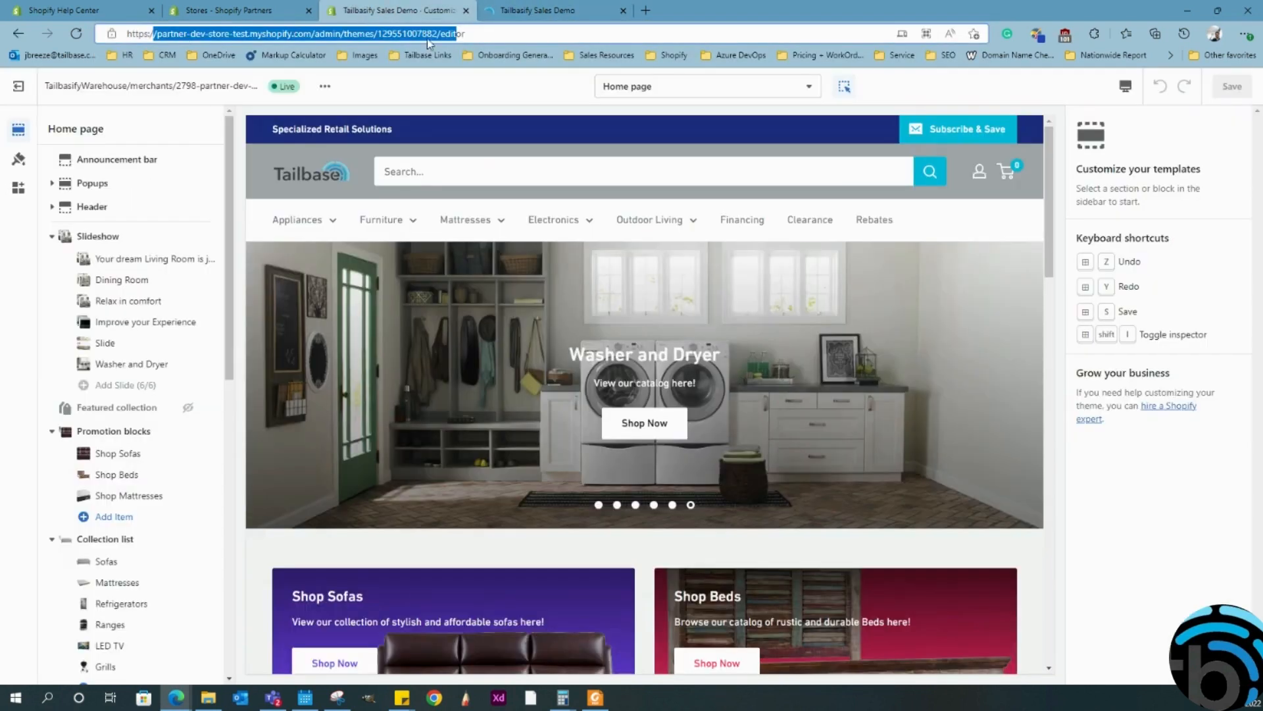
click(526, 10)
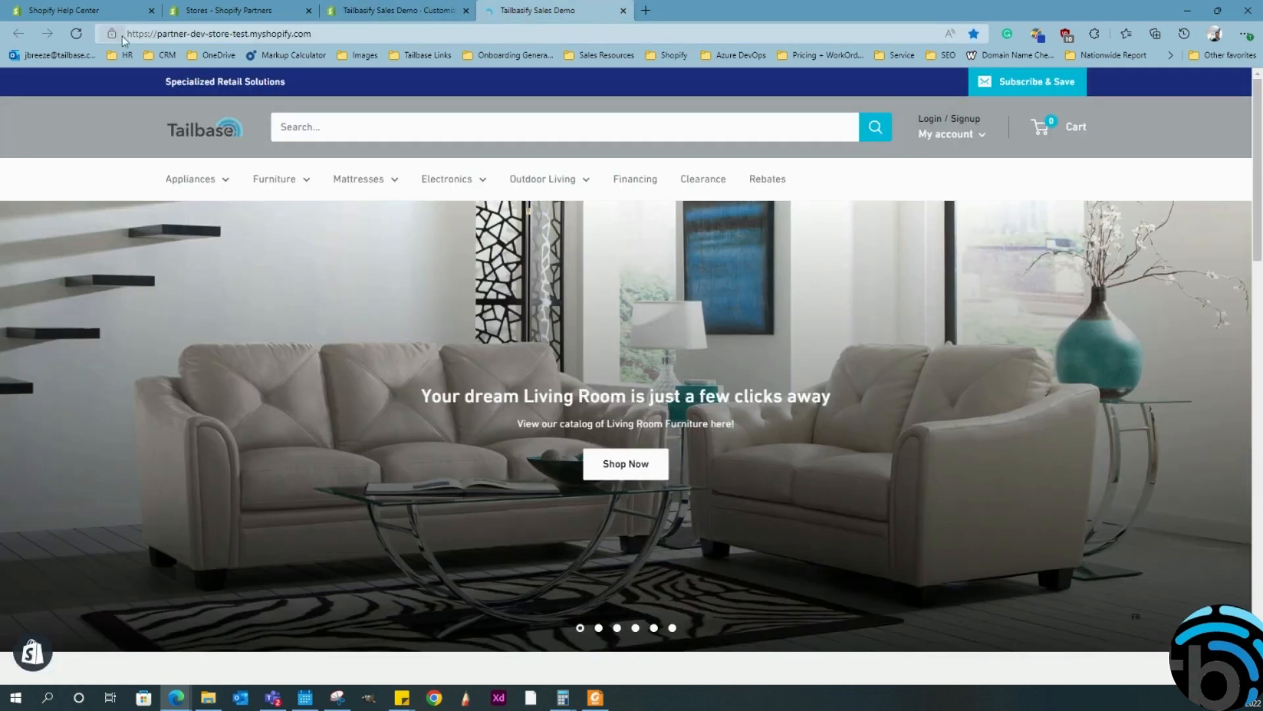
drag(132, 33, 300, 36)
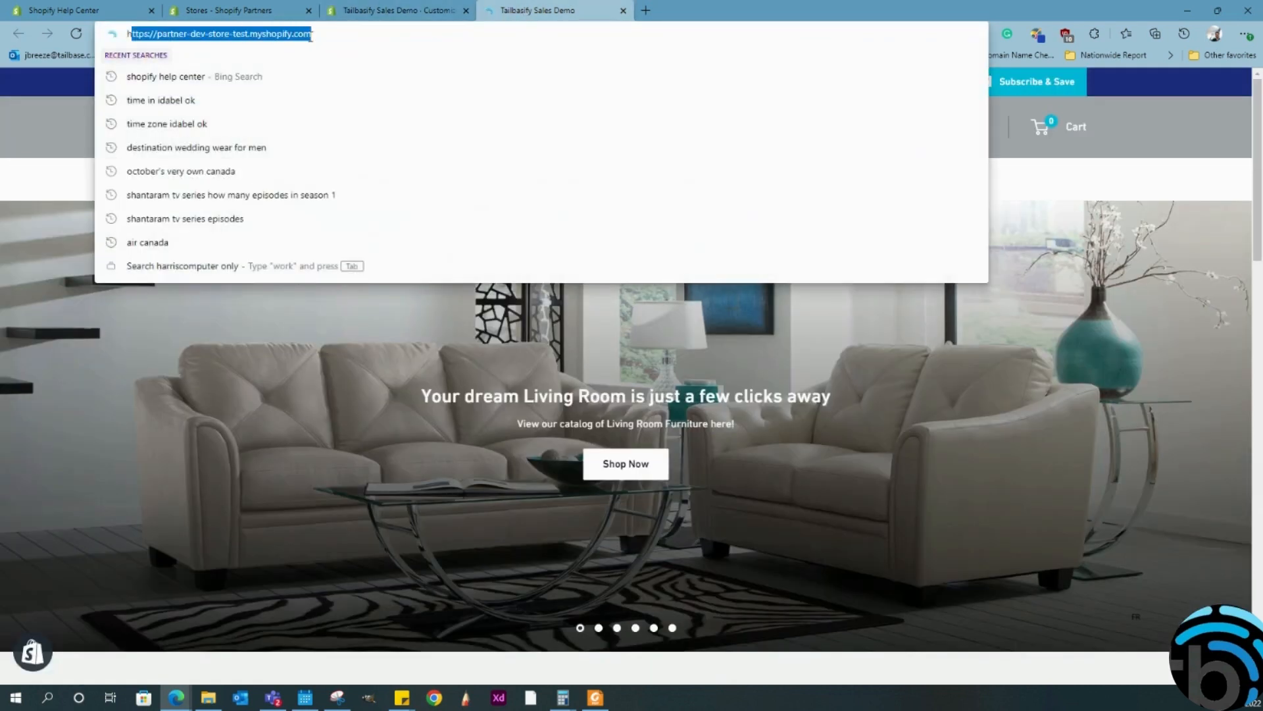
click(370, 11)
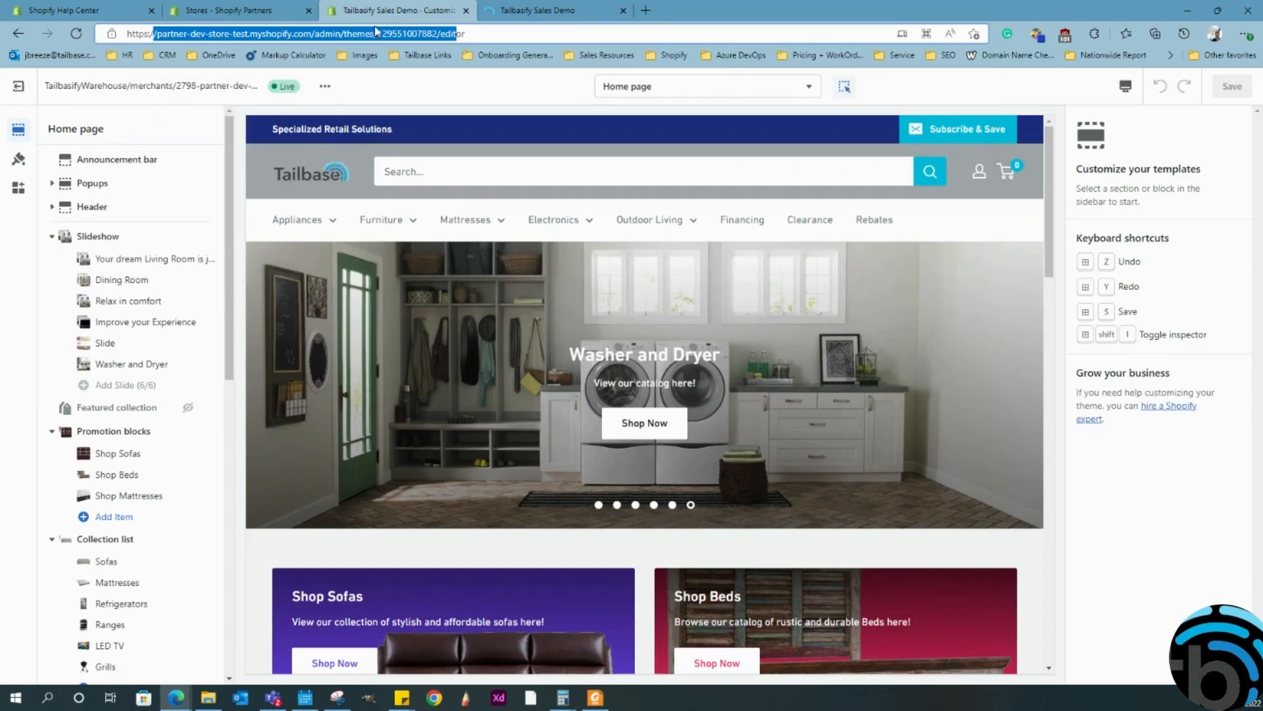
Step: Look over the actions available for the live theme and the list of product templates
click(325, 86)
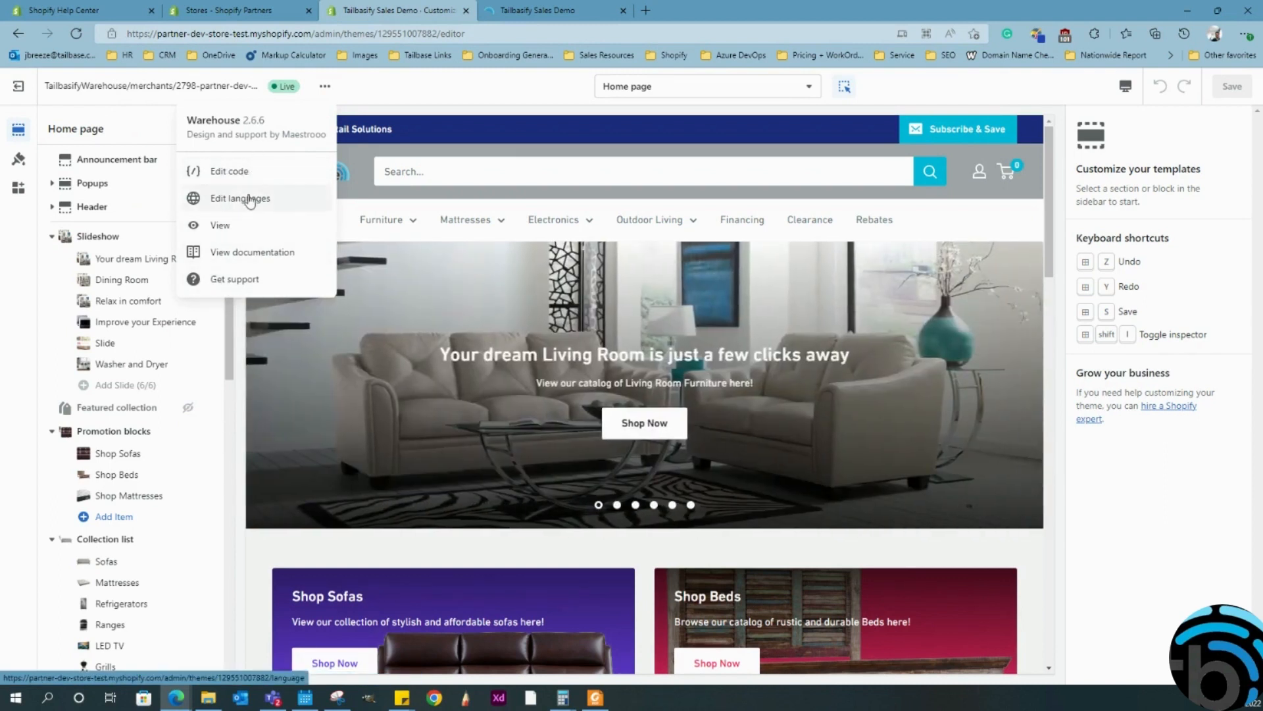
click(404, 96)
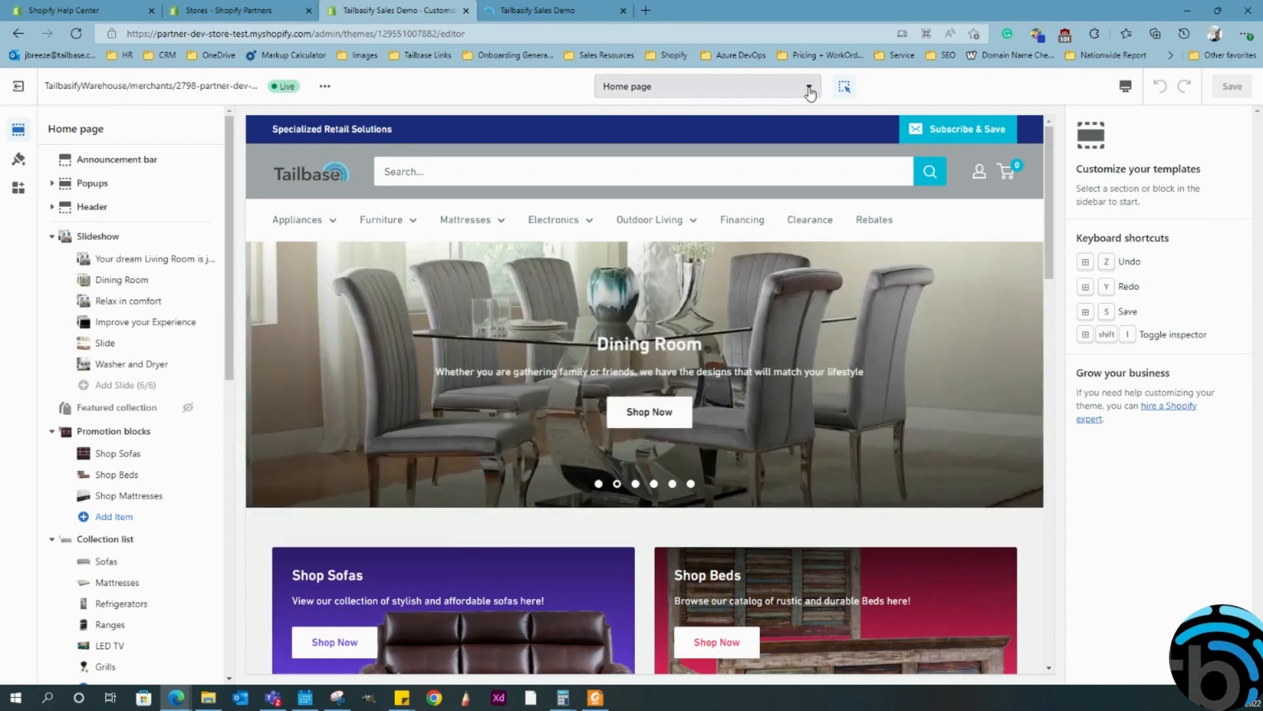
click(810, 93)
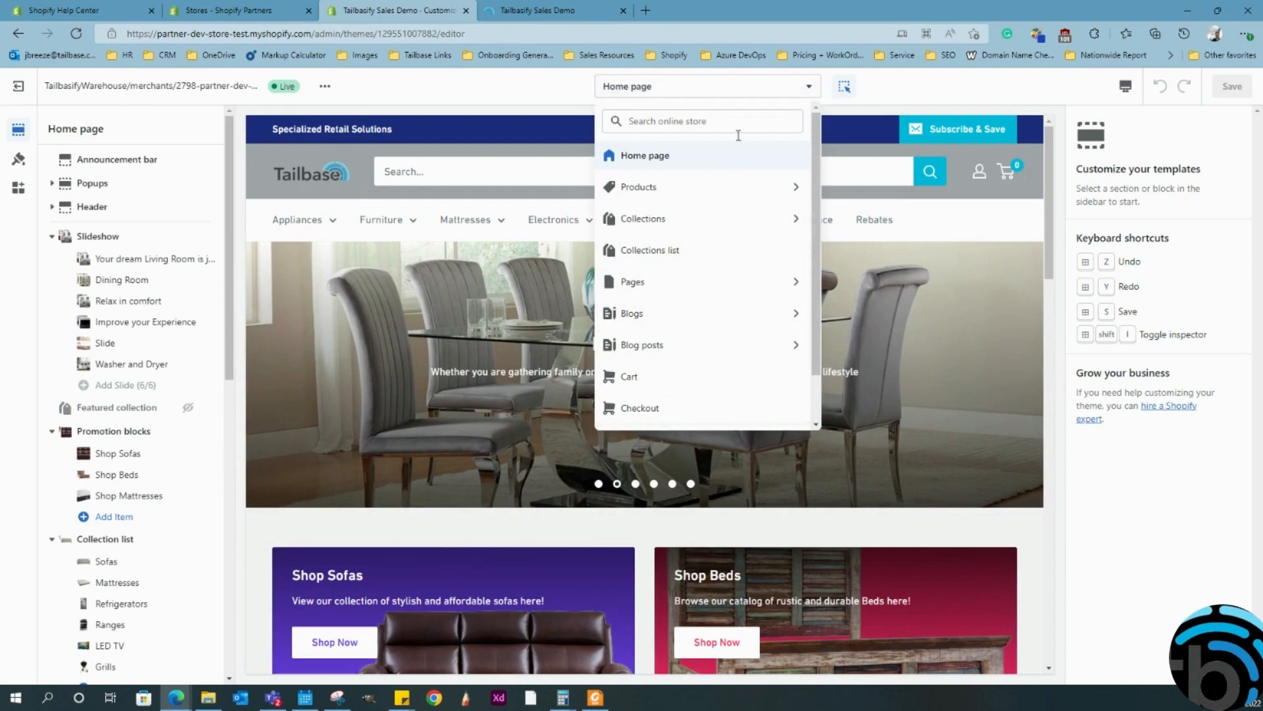
click(639, 190)
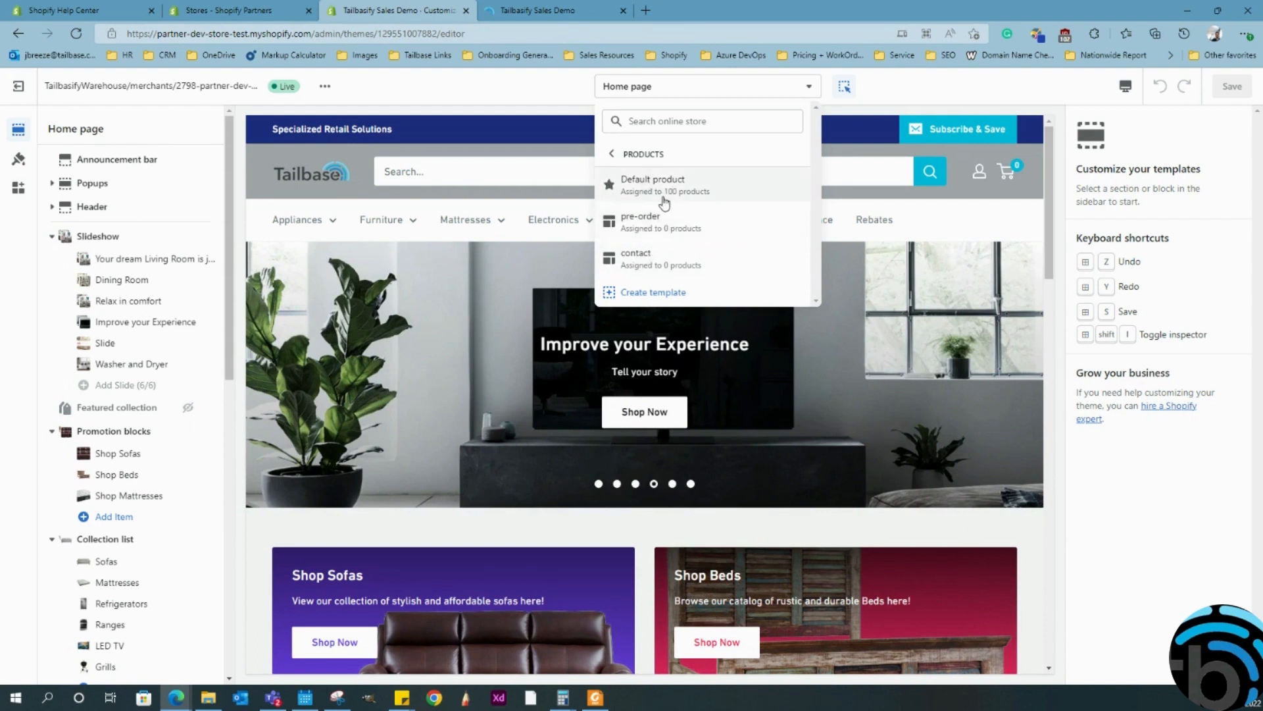
click(611, 154)
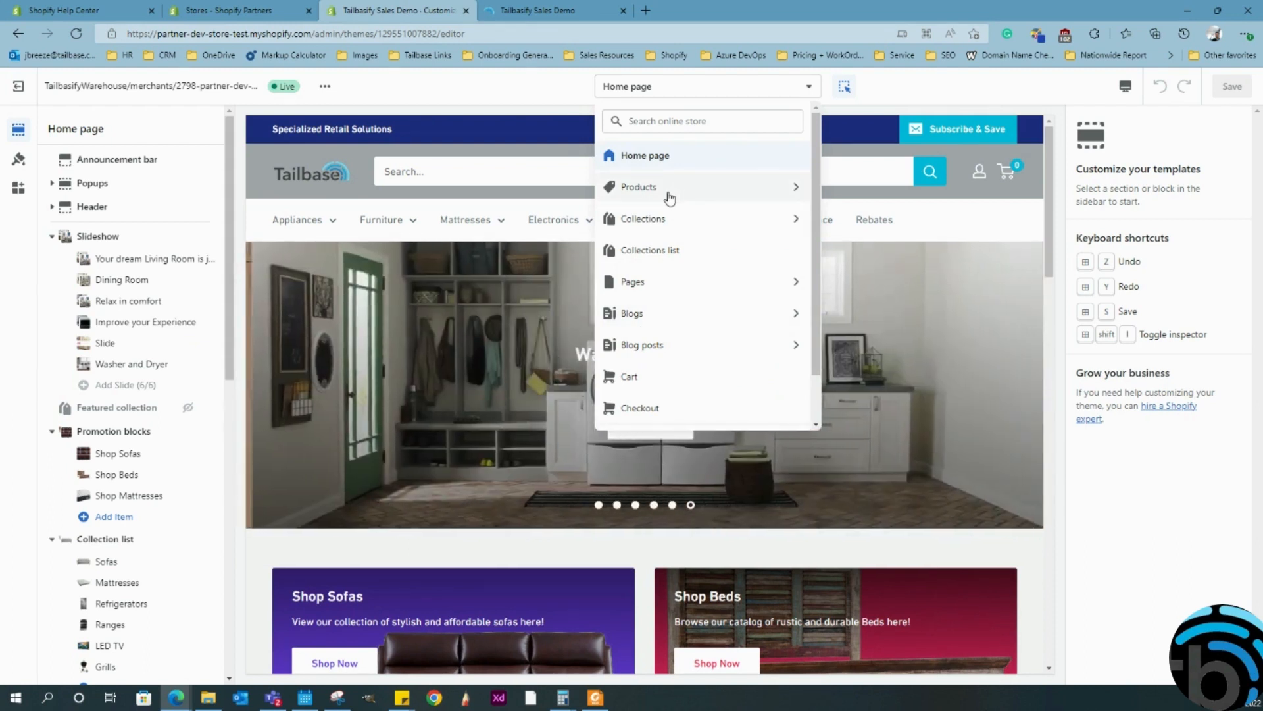
Step: Open the Default page template for pages and look through its Financing preview down to the footer
click(648, 285)
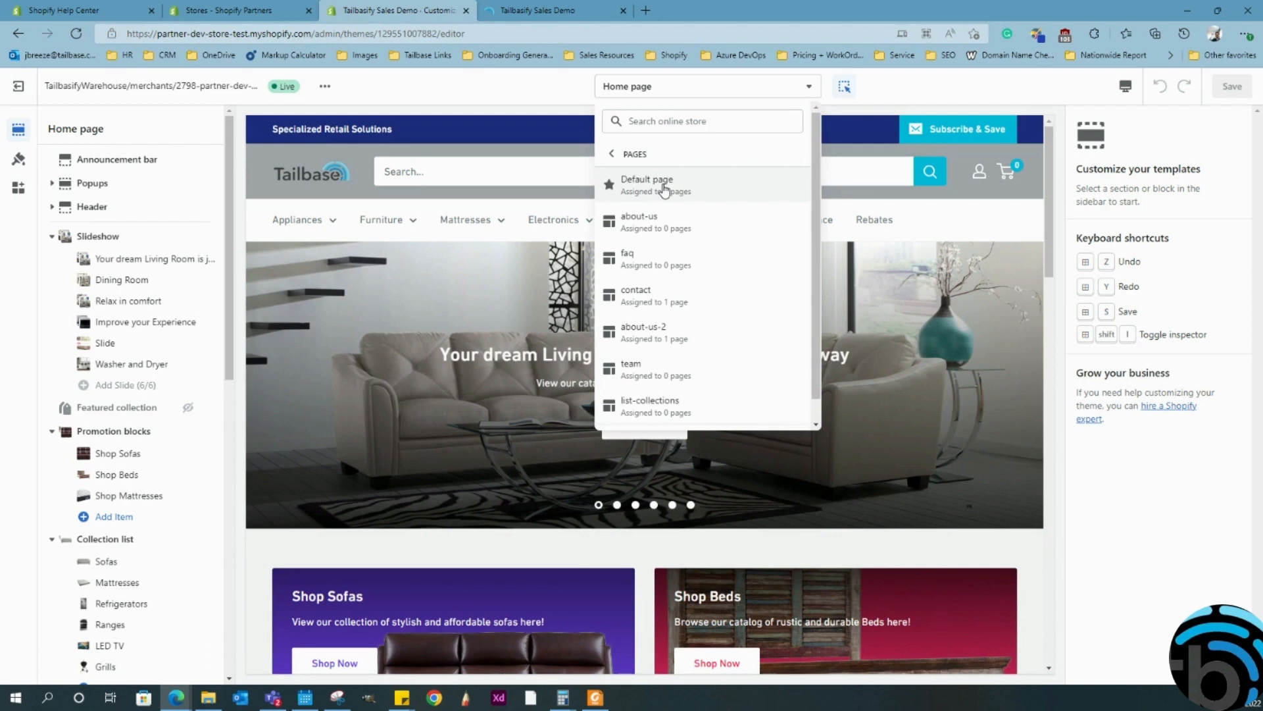
click(665, 190)
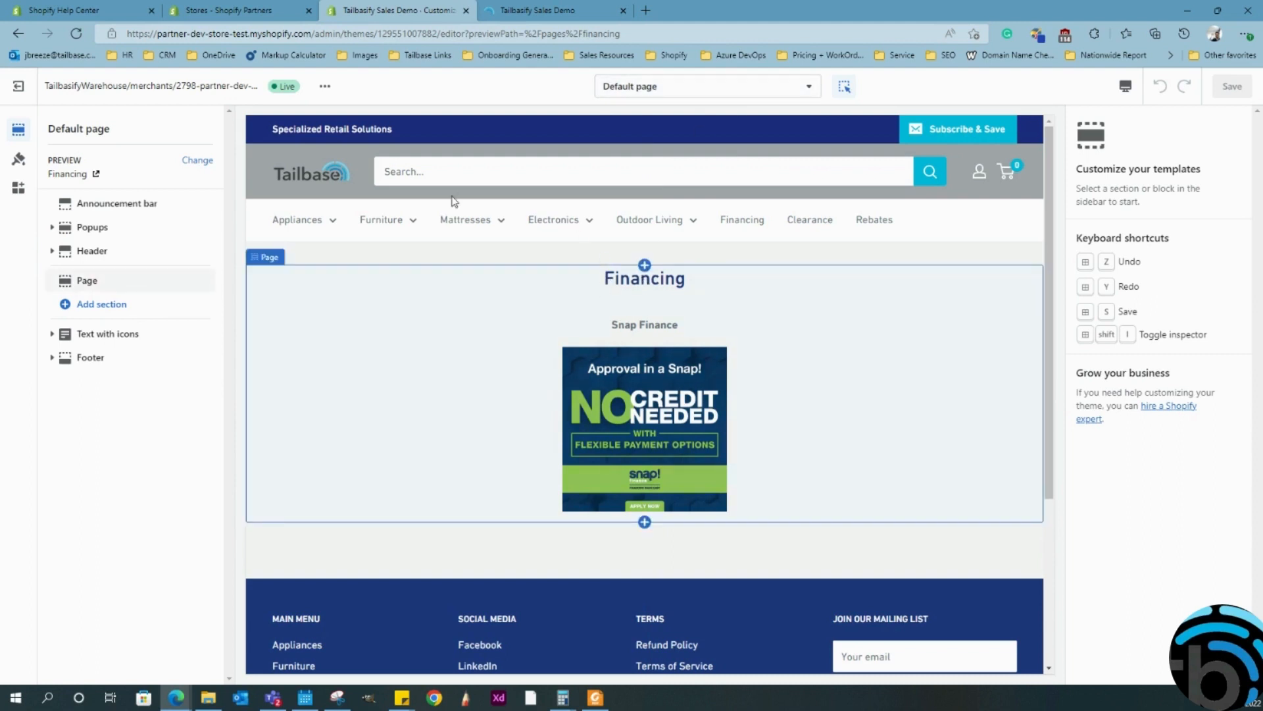
scroll(664, 259, down, 3)
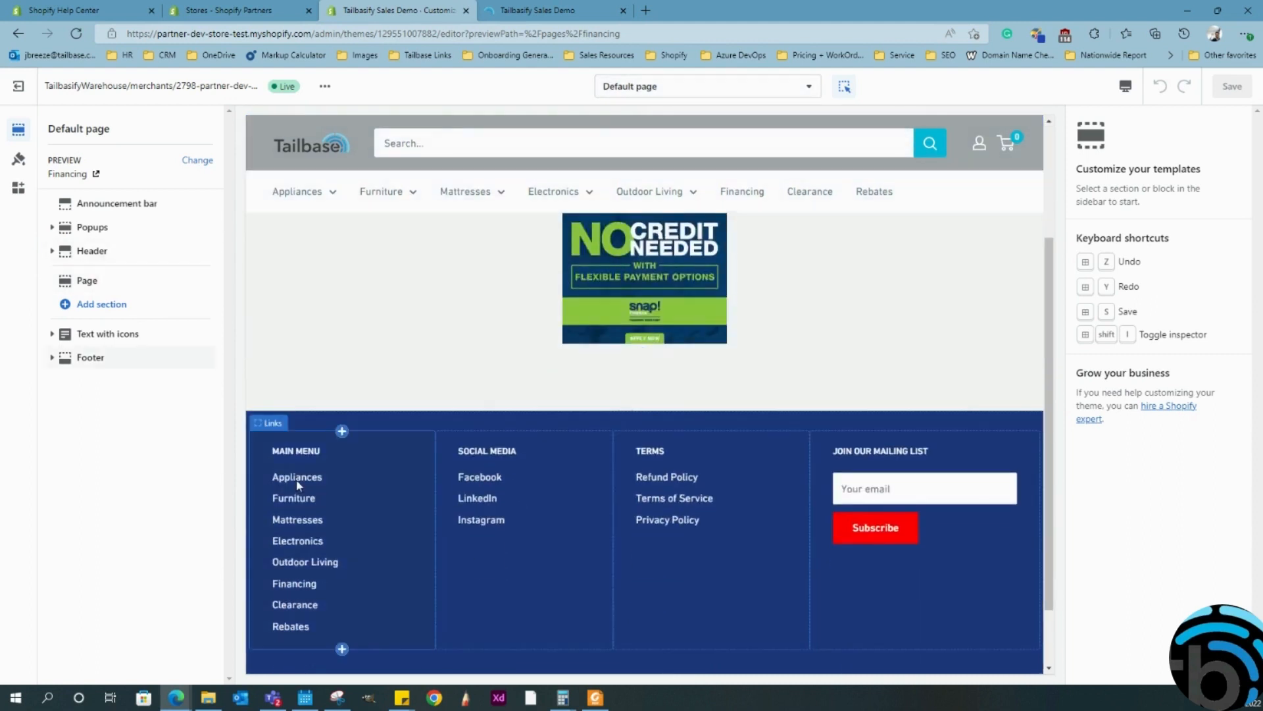
scroll(619, 517, up, 3)
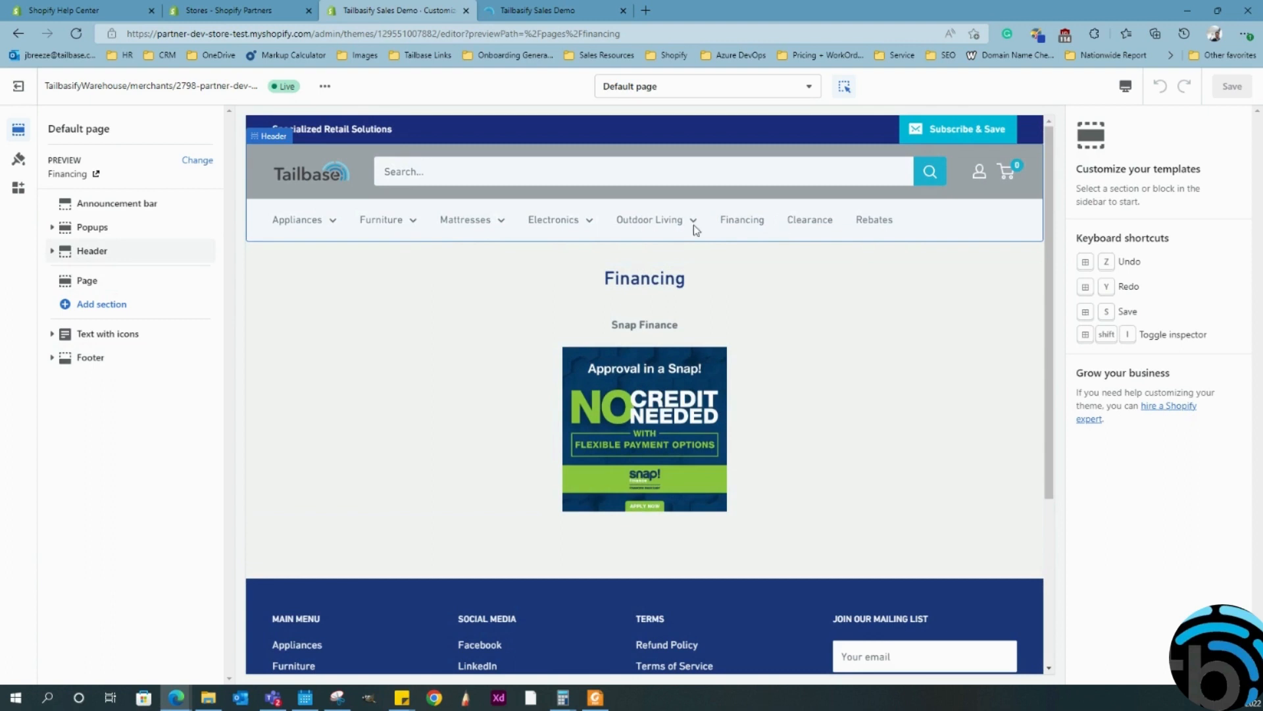
scroll(606, 171, down, 3)
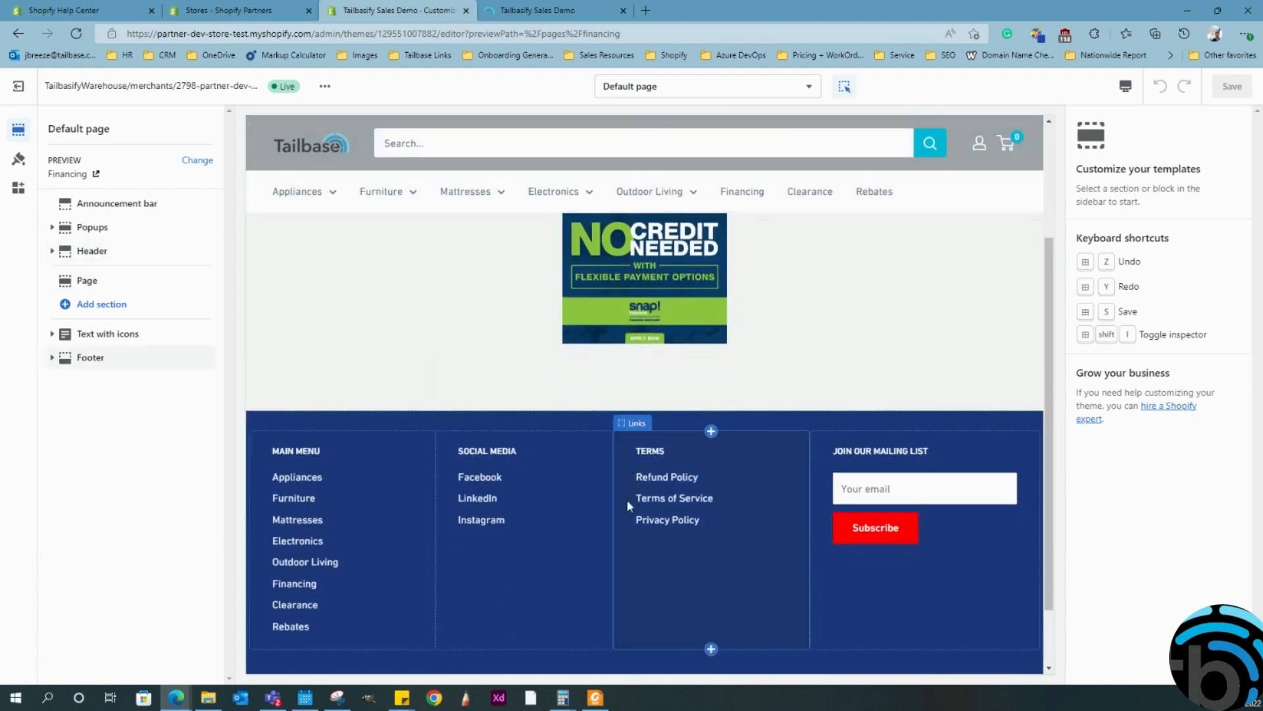
scroll(329, 500, down, 1)
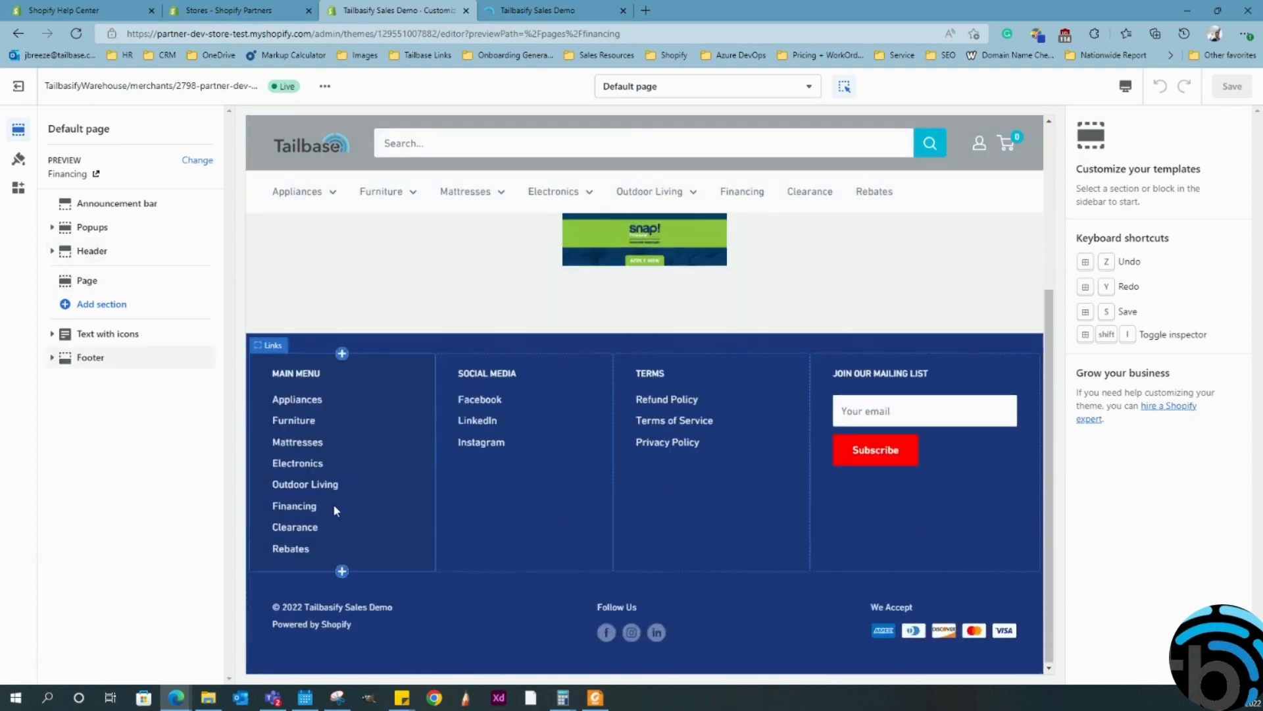
scroll(527, 507, up, 4)
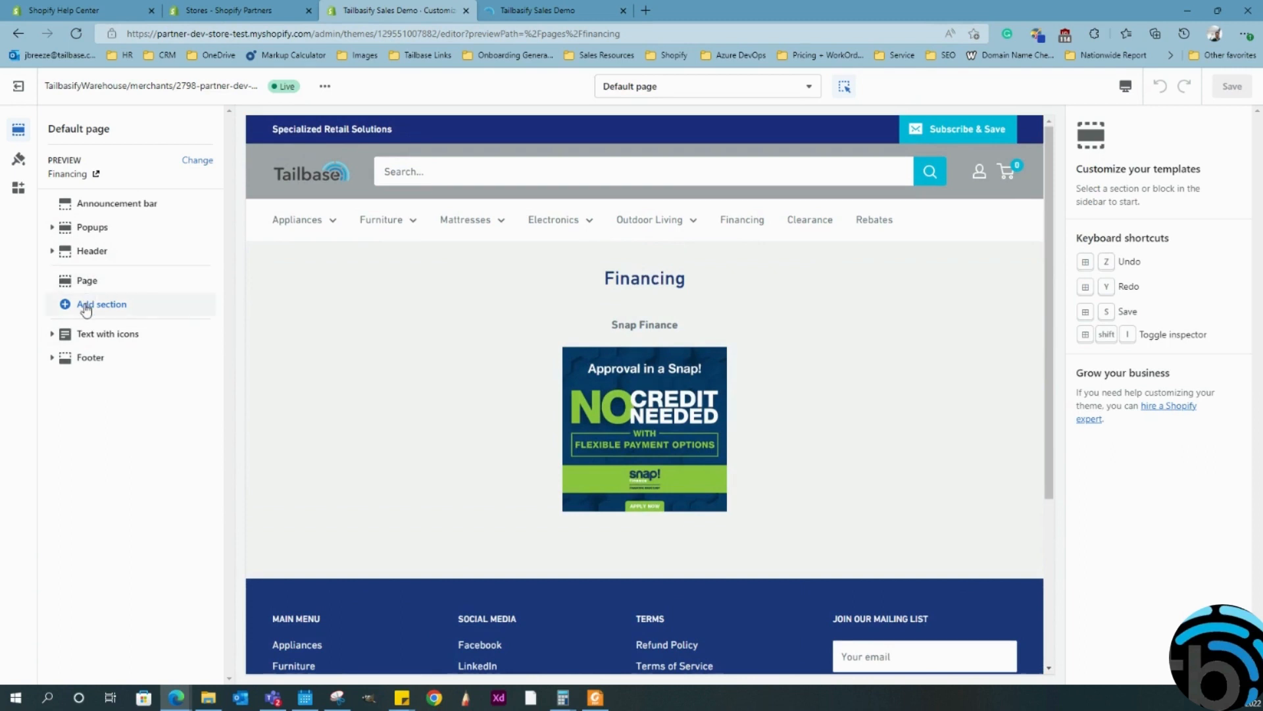
Step: Add a Logo list section with the 1-Amana-Laundry-Desktop-A image as its first logo to the Default page template, and save
click(117, 306)
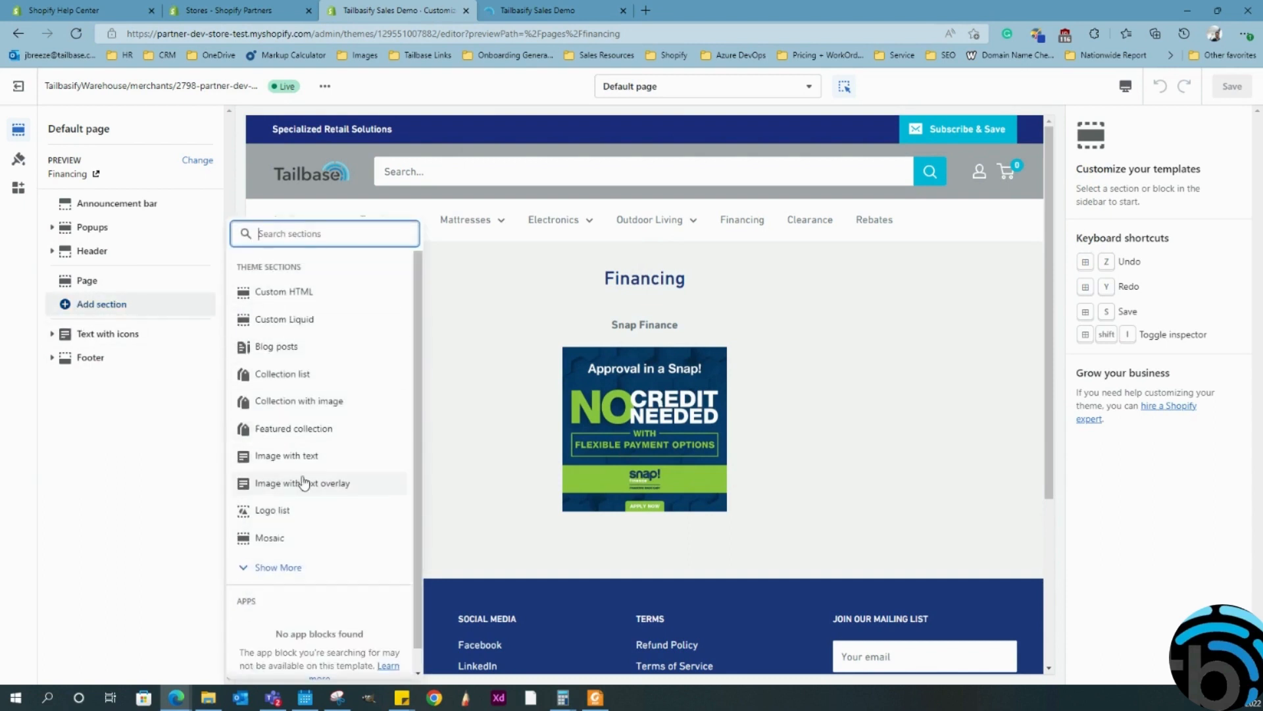
click(277, 512)
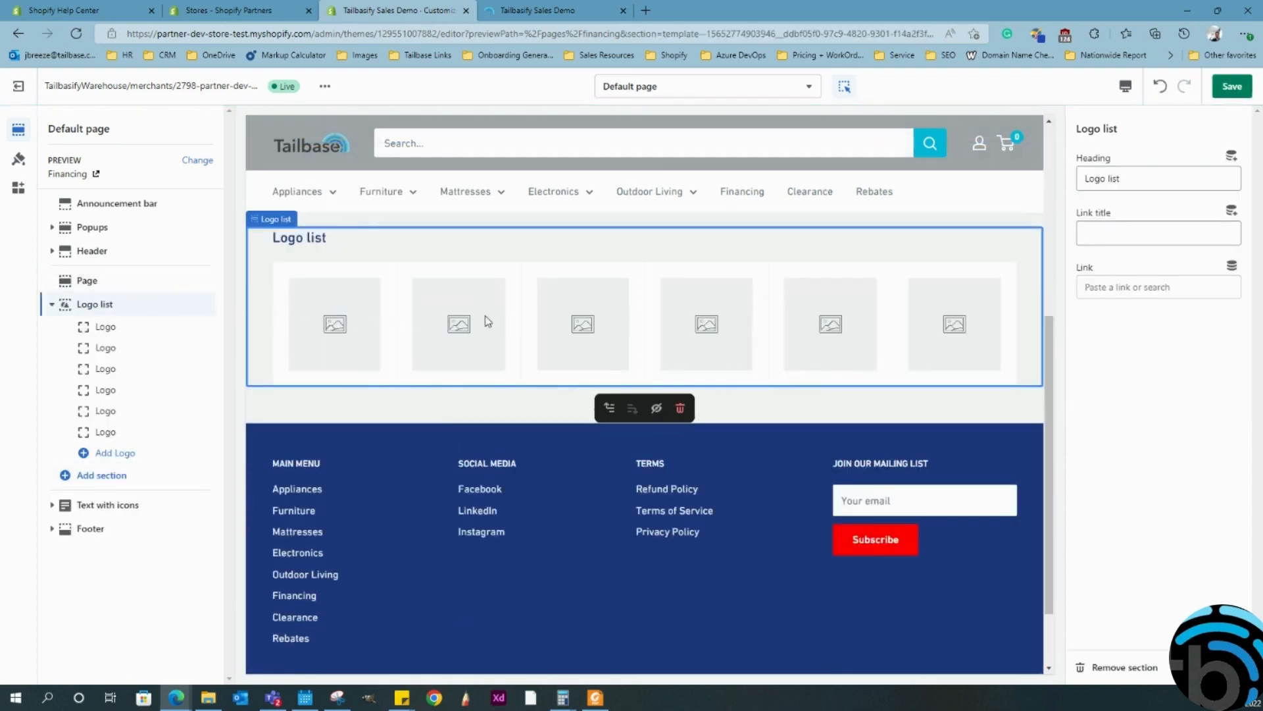
click(102, 327)
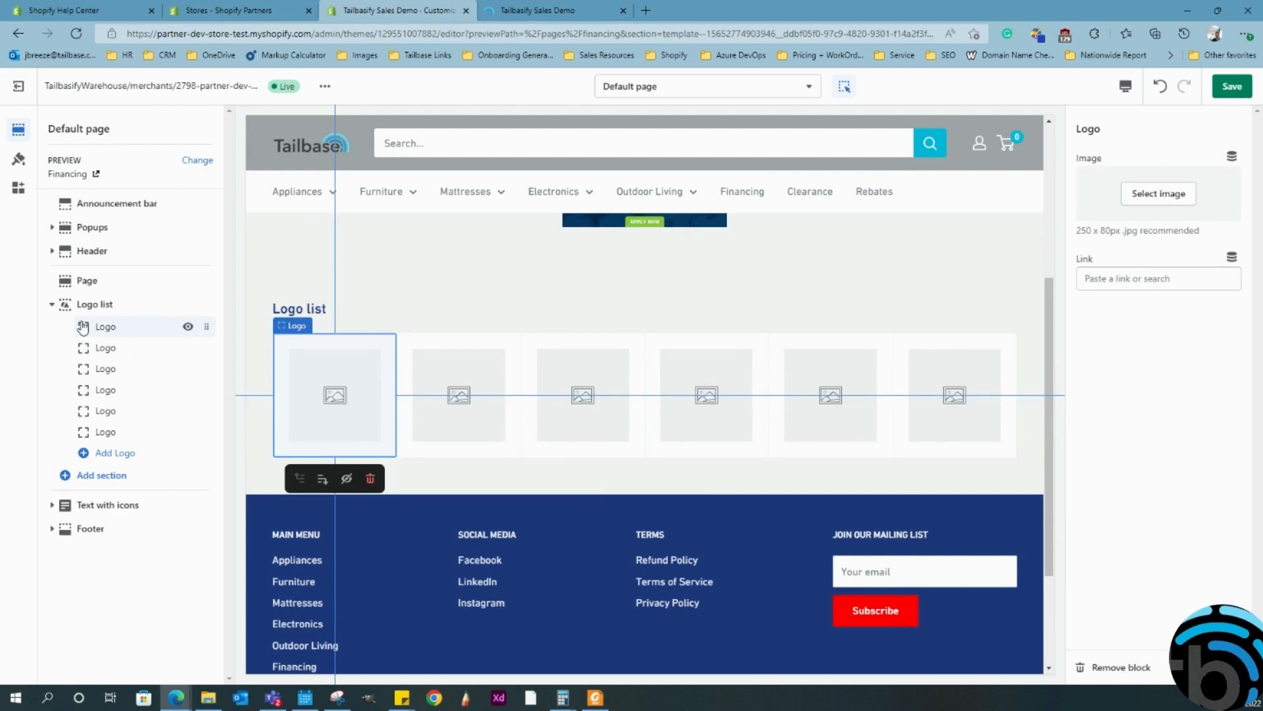
click(1141, 197)
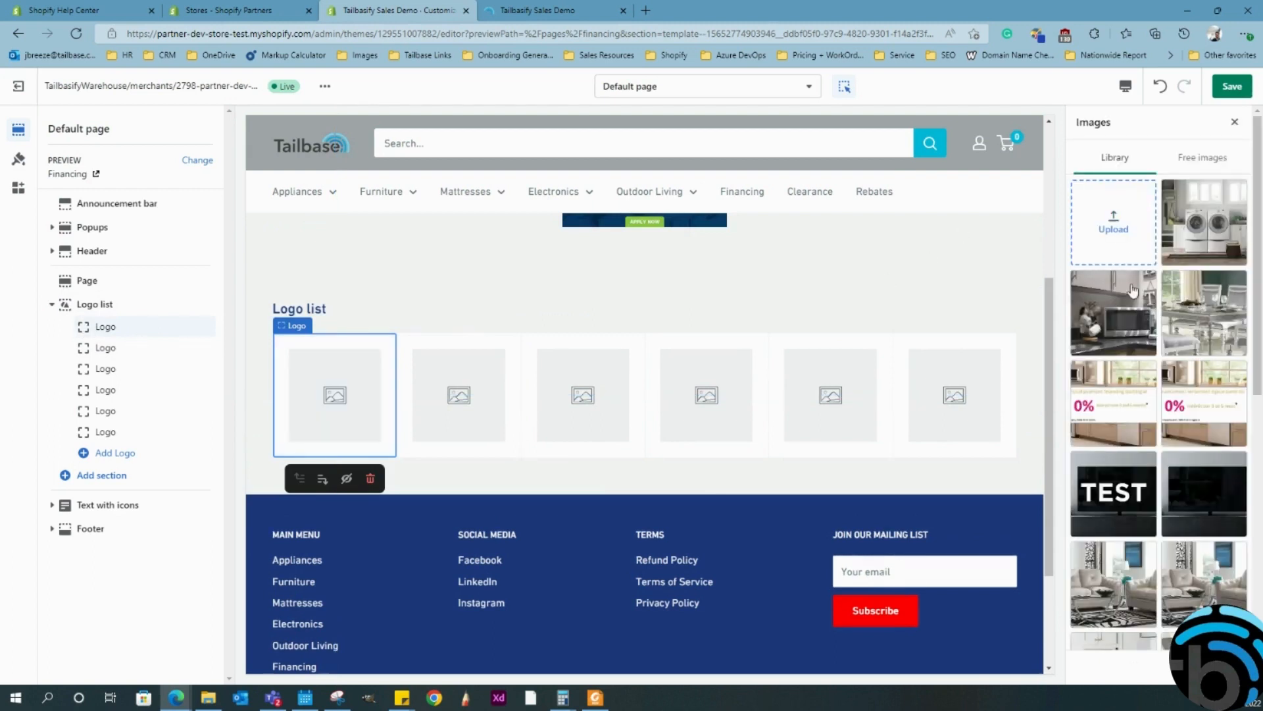
click(1204, 222)
scroll(592, 460, down, 1)
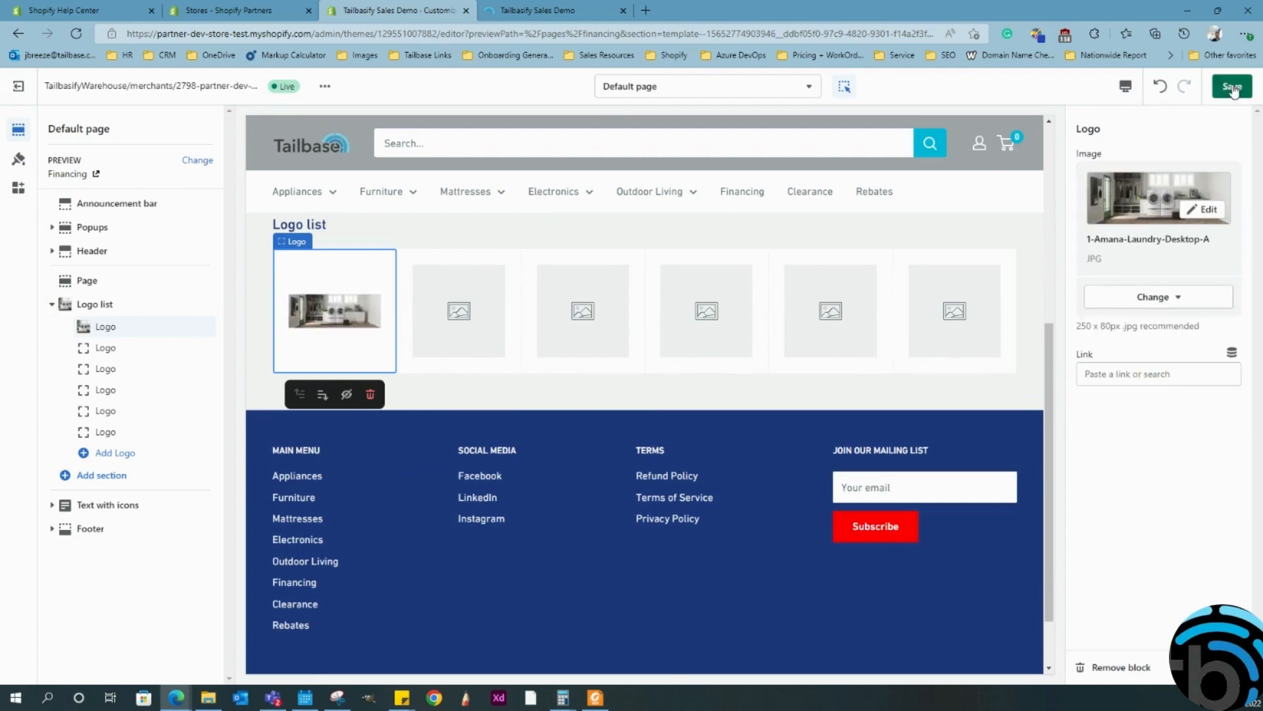
click(1232, 88)
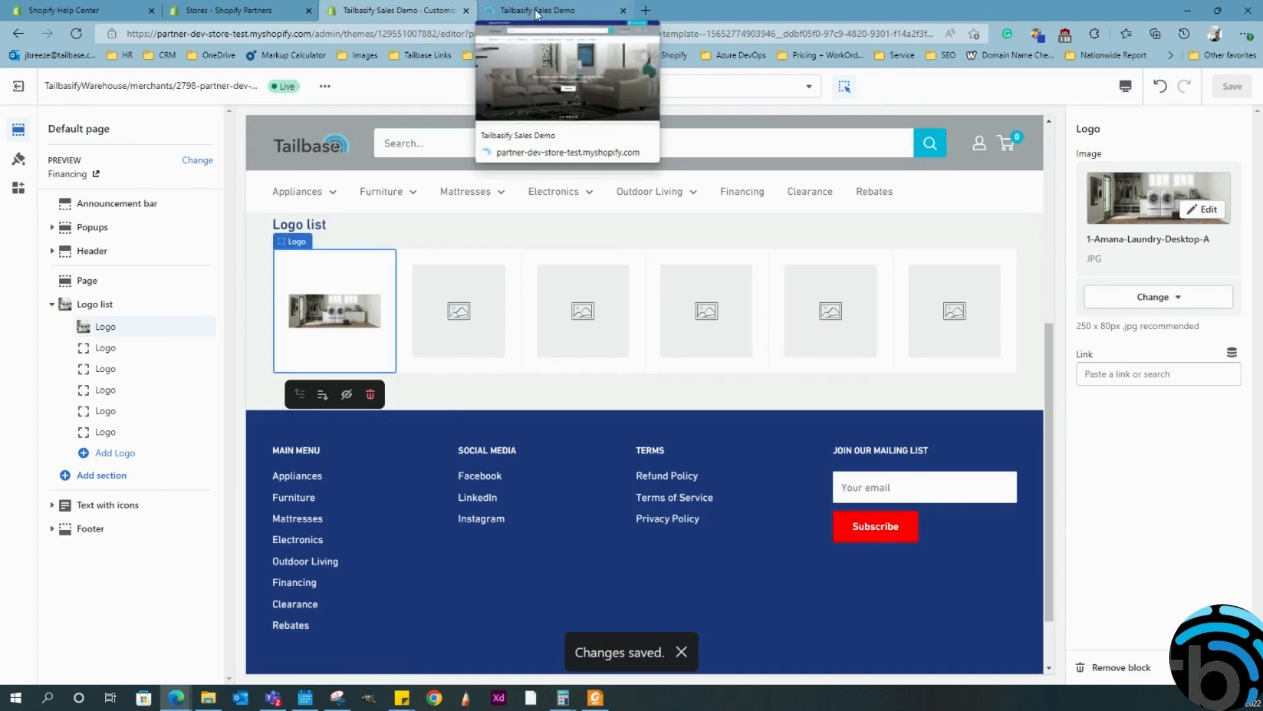
Step: Reload the live storefront and examine the logo list on its Financing page
click(537, 12)
click(75, 34)
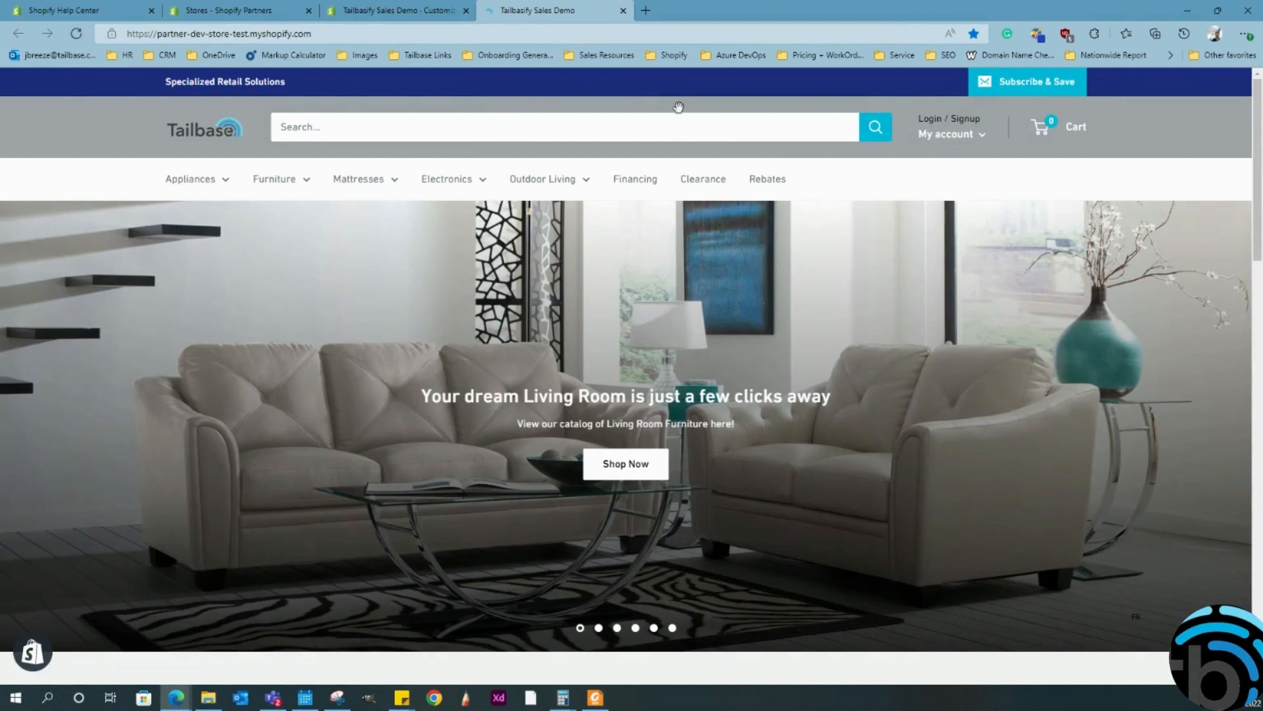
click(635, 189)
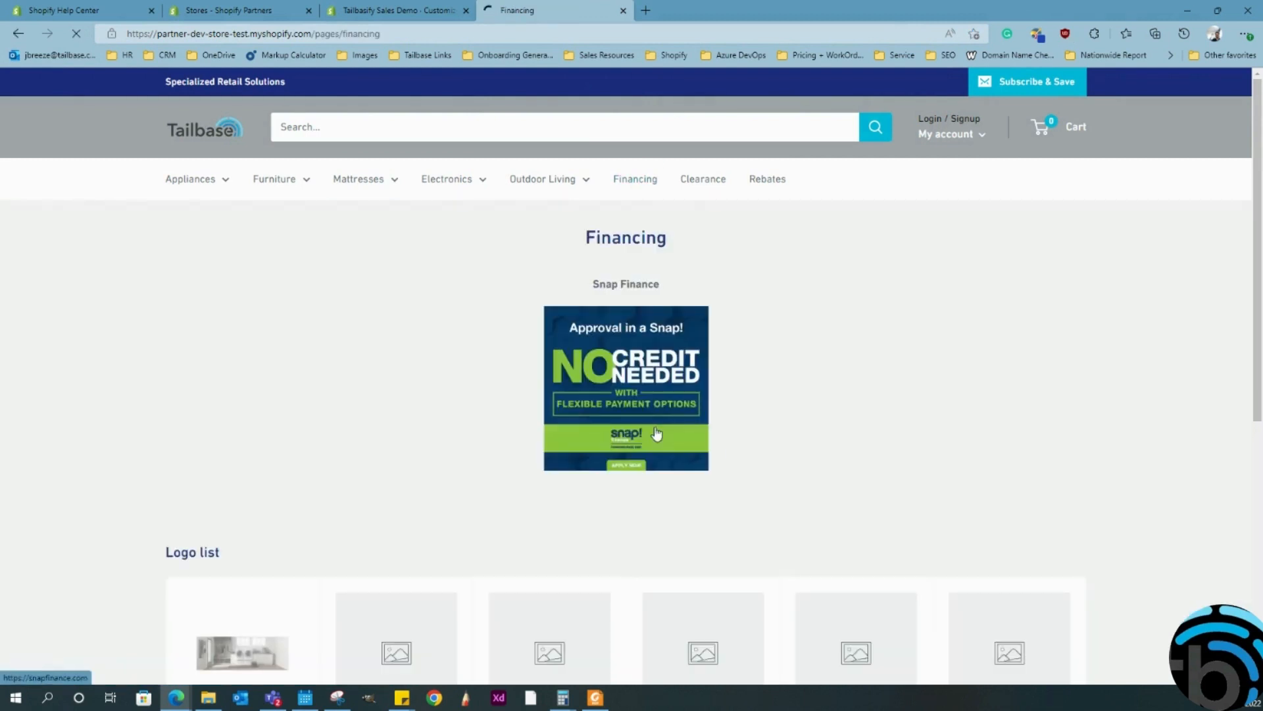
scroll(426, 227, down, 3)
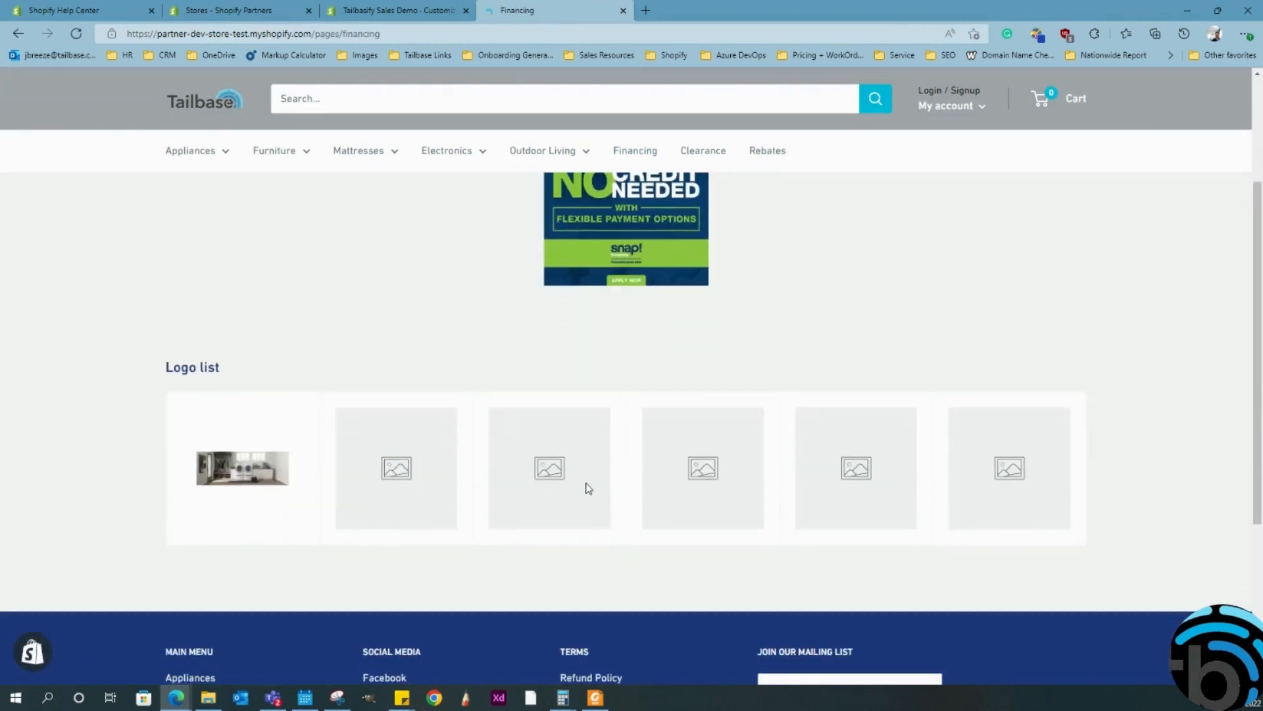
scroll(584, 485, up, 3)
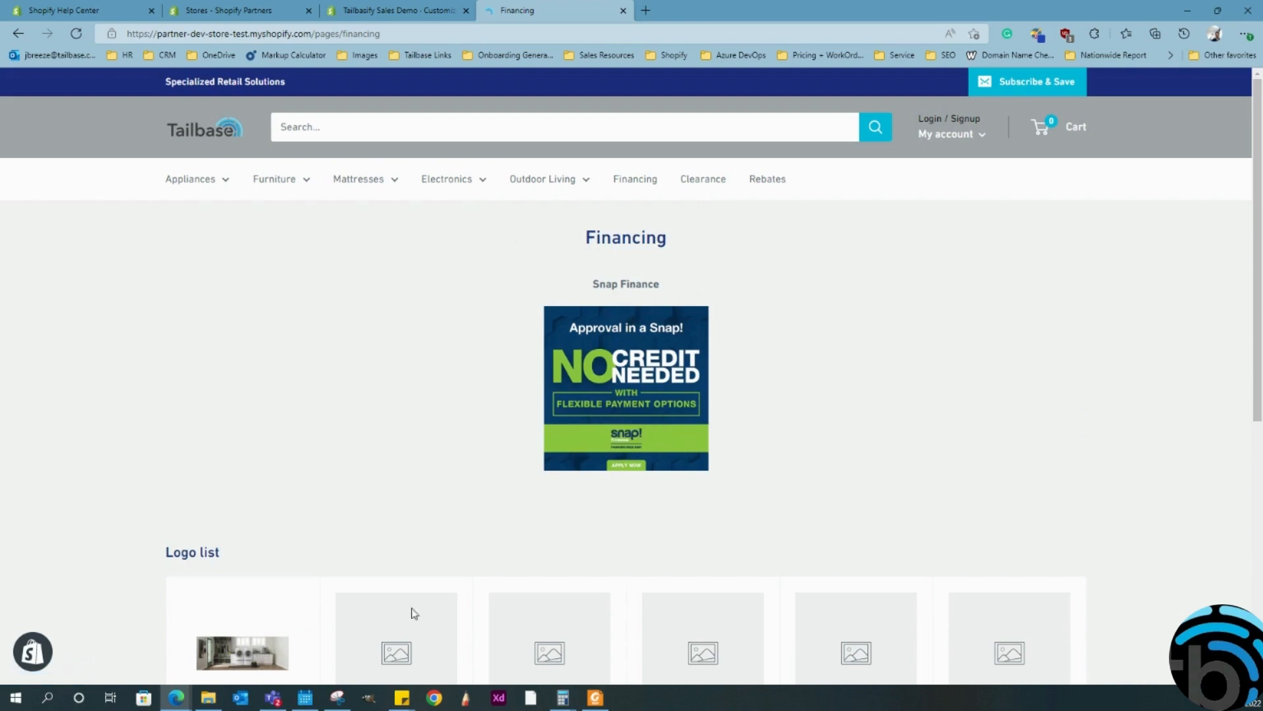
Step: Return to the theme editor, remove the Logo list section from the Default page template, and save
click(393, 12)
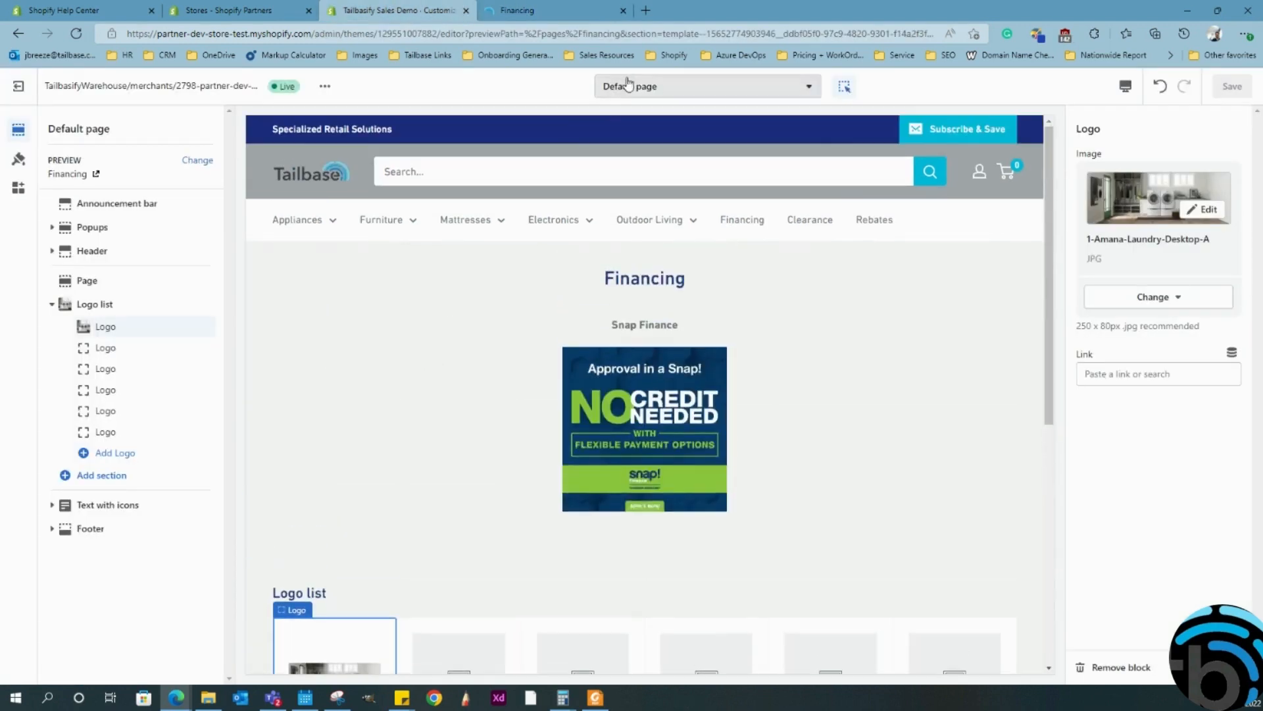
click(644, 89)
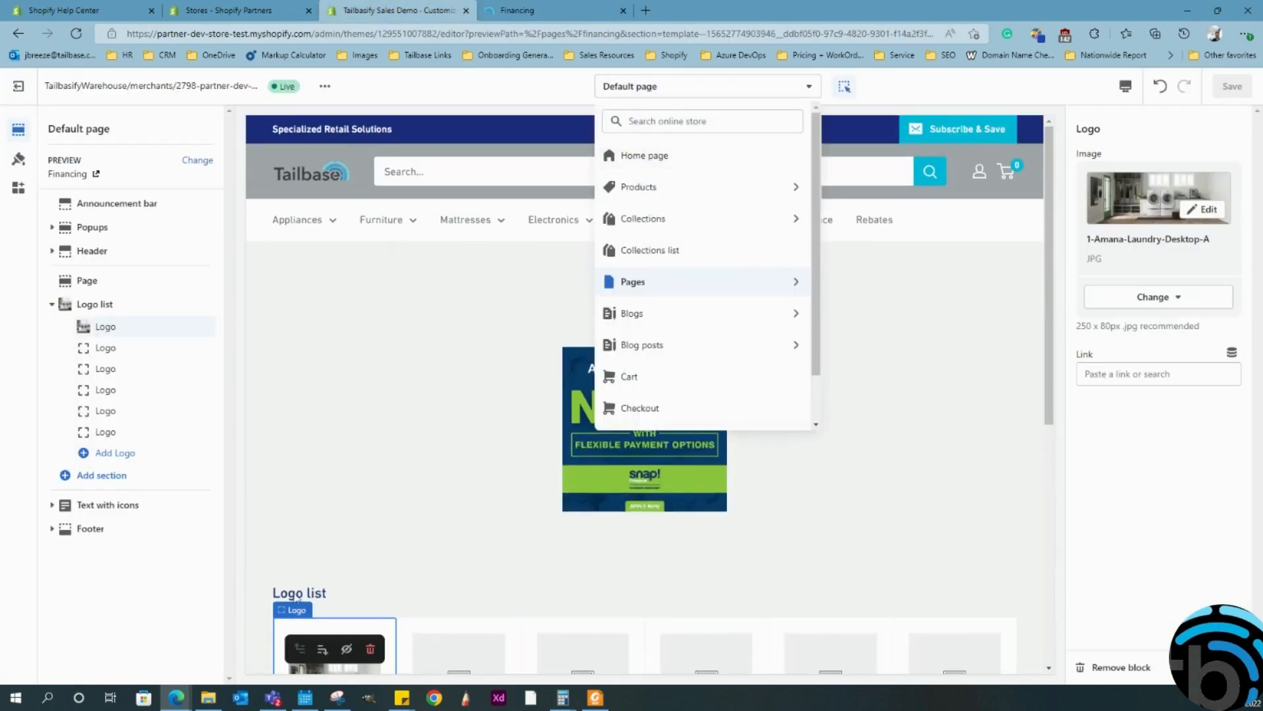
scroll(420, 544, down, 1)
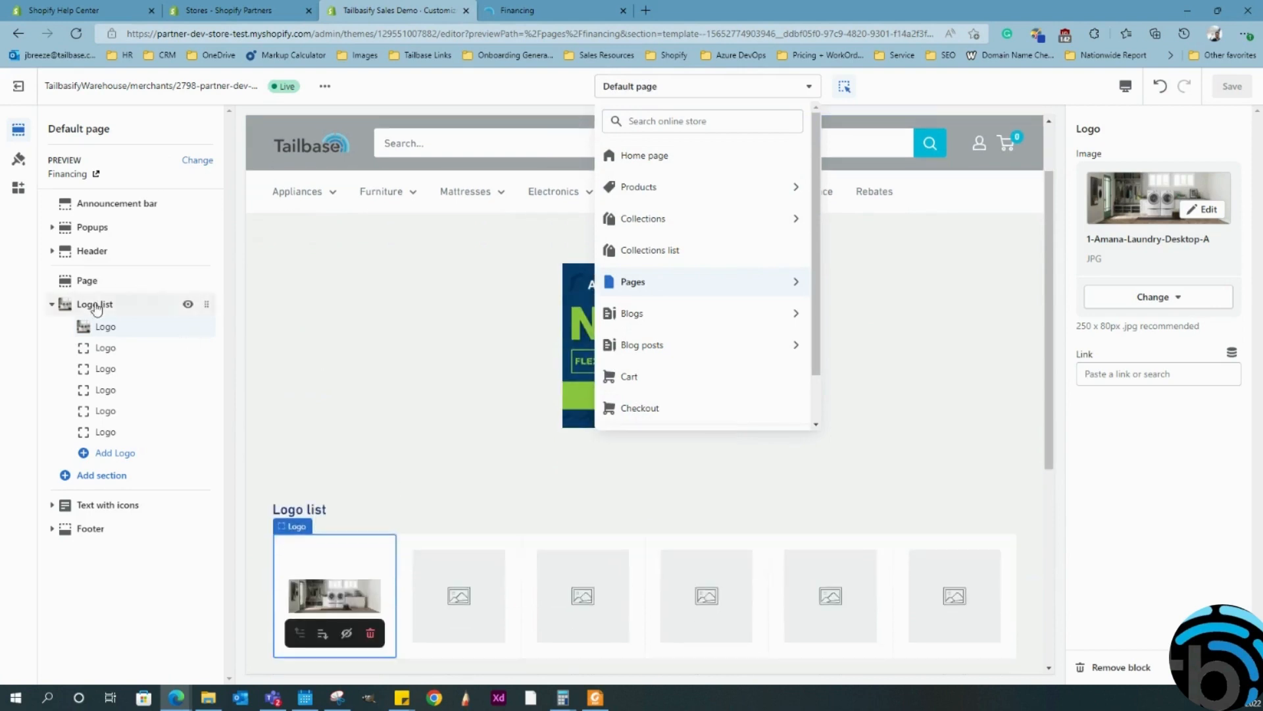
click(95, 306)
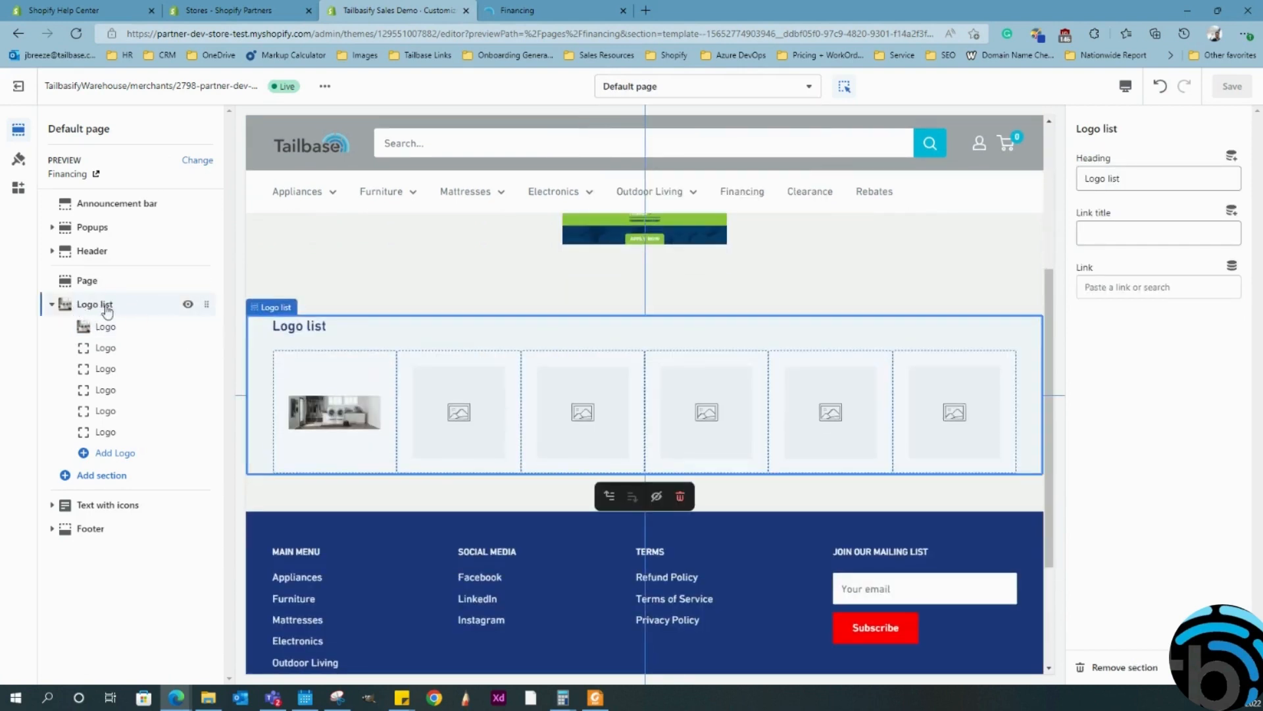
click(1123, 668)
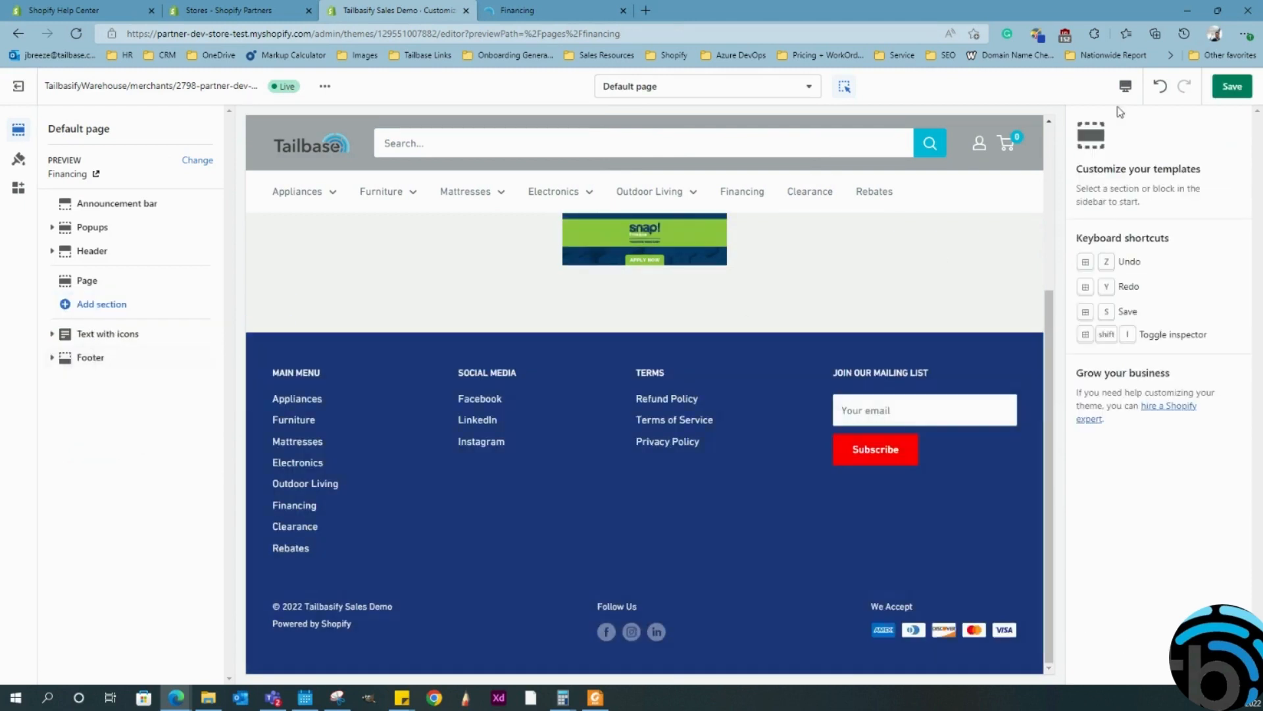
key(ctrl+s)
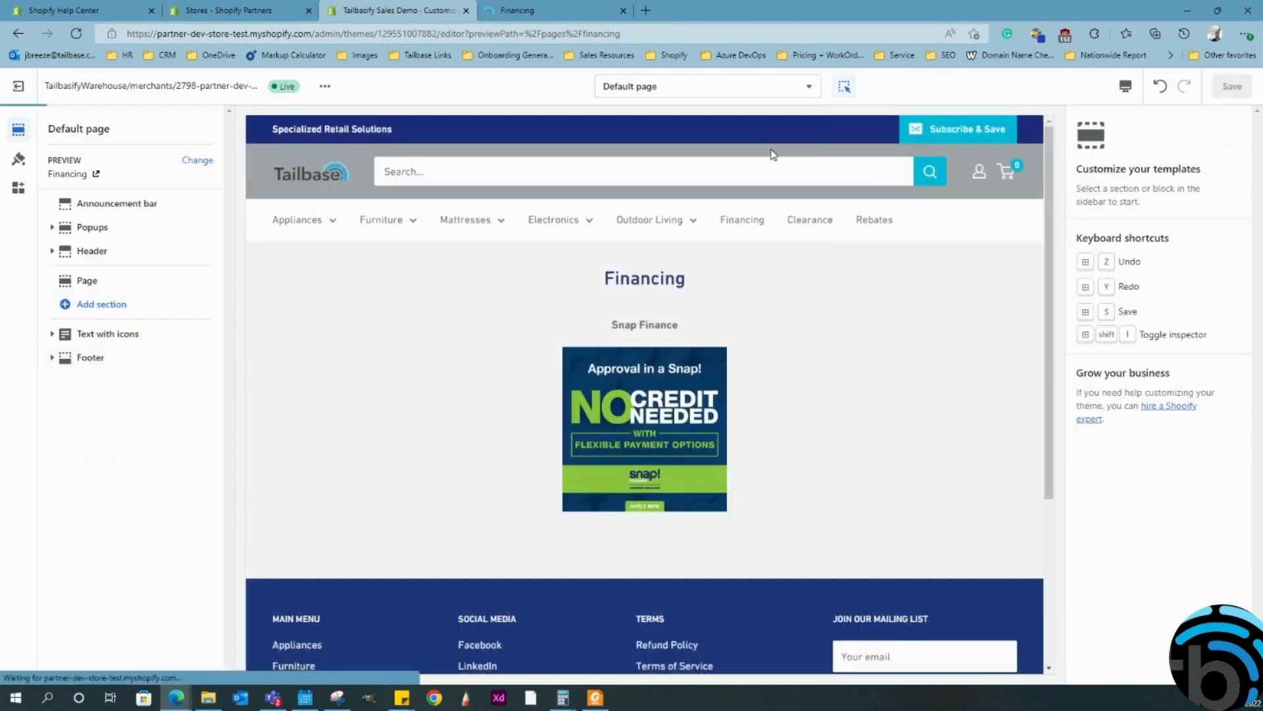
Step: Open the Home page template and preview it in Mobile, Desktop and Fullscreen views, finishing in Desktop view
click(809, 86)
click(658, 156)
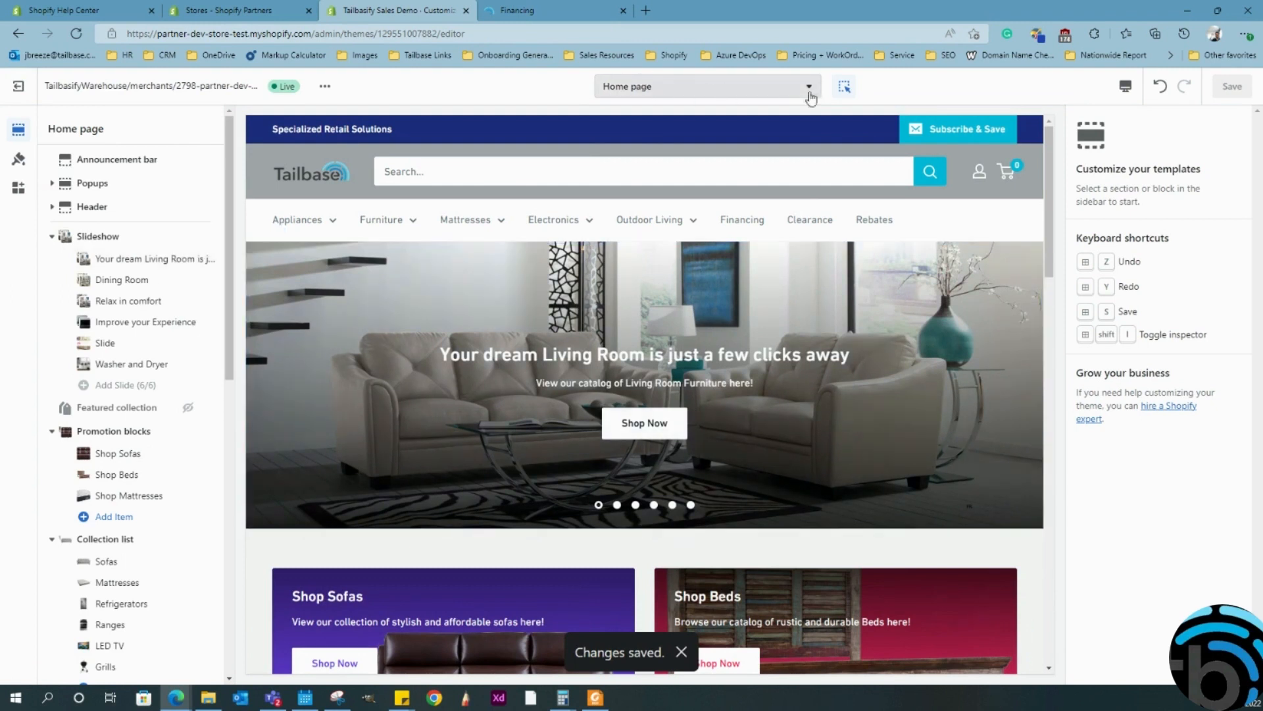
click(1124, 87)
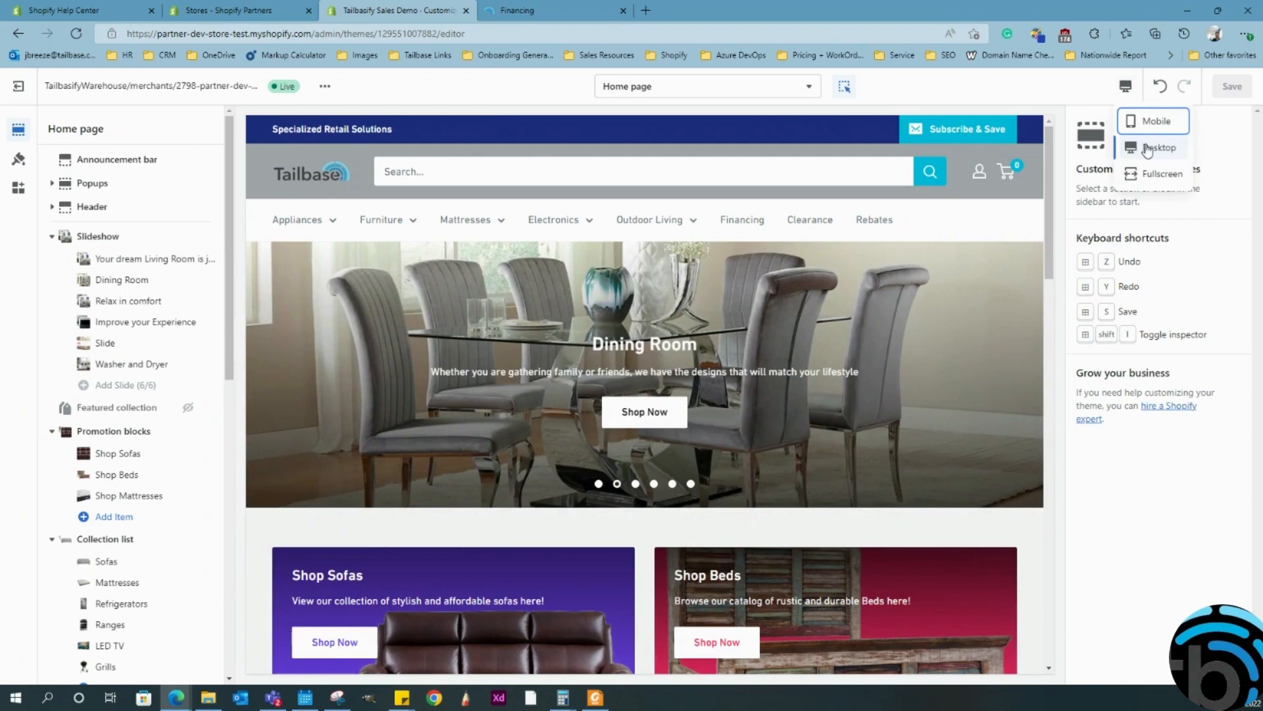
click(1153, 122)
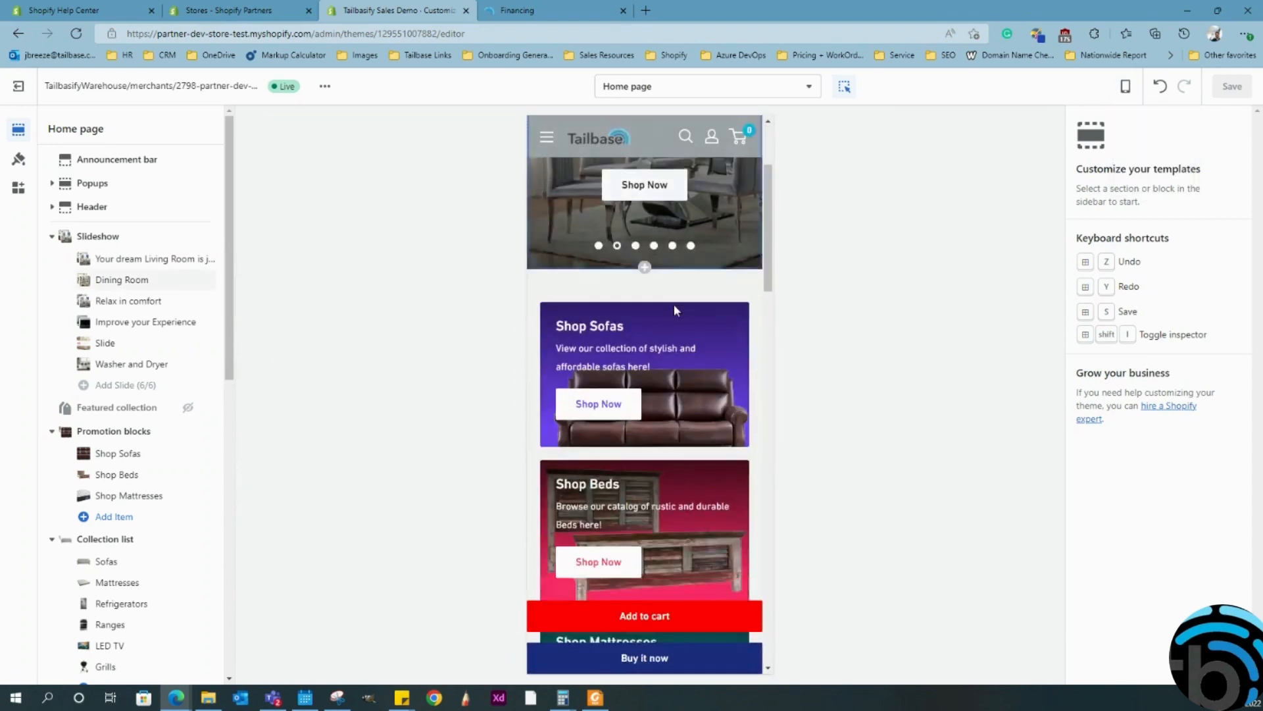
click(1125, 86)
click(1132, 153)
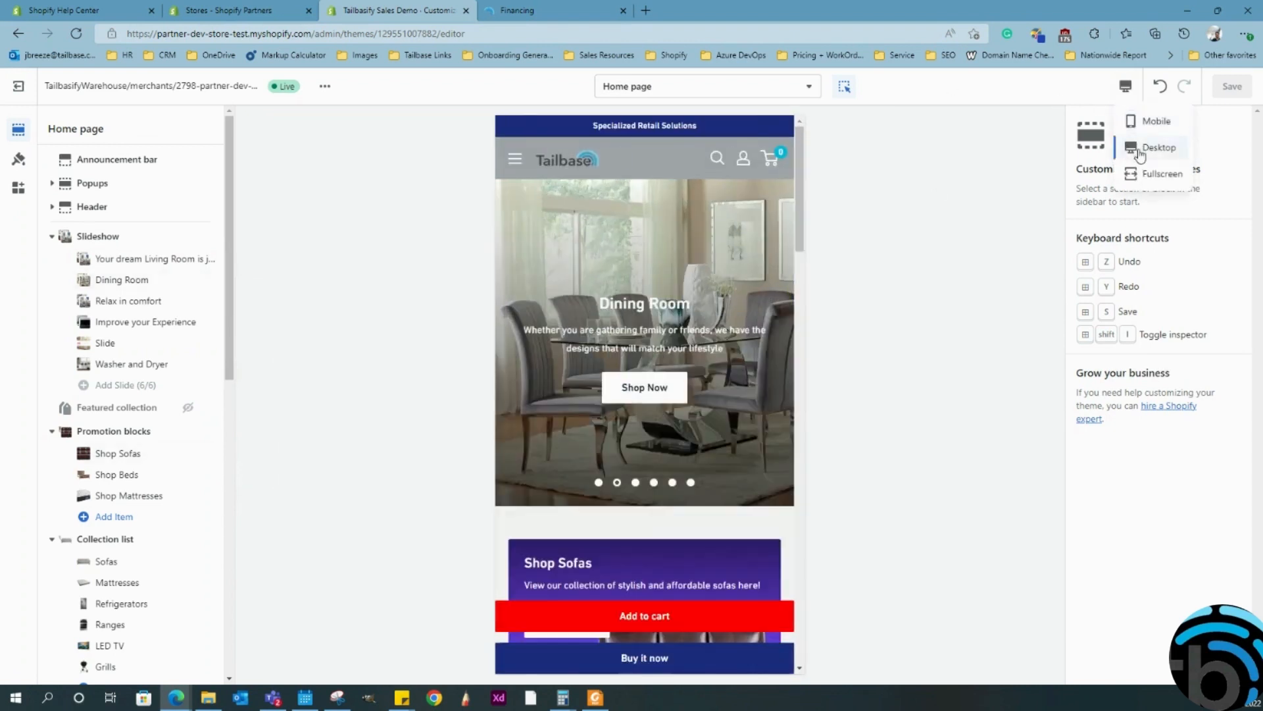
click(1125, 86)
click(1135, 188)
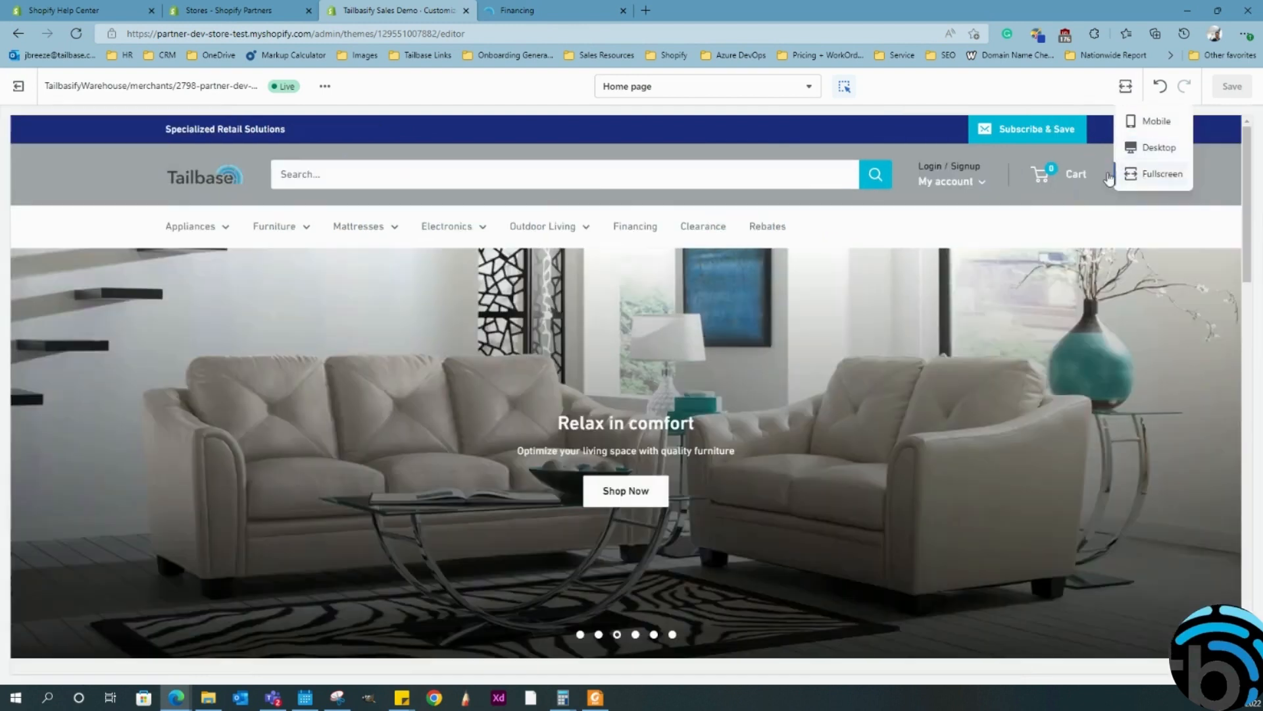
click(1125, 87)
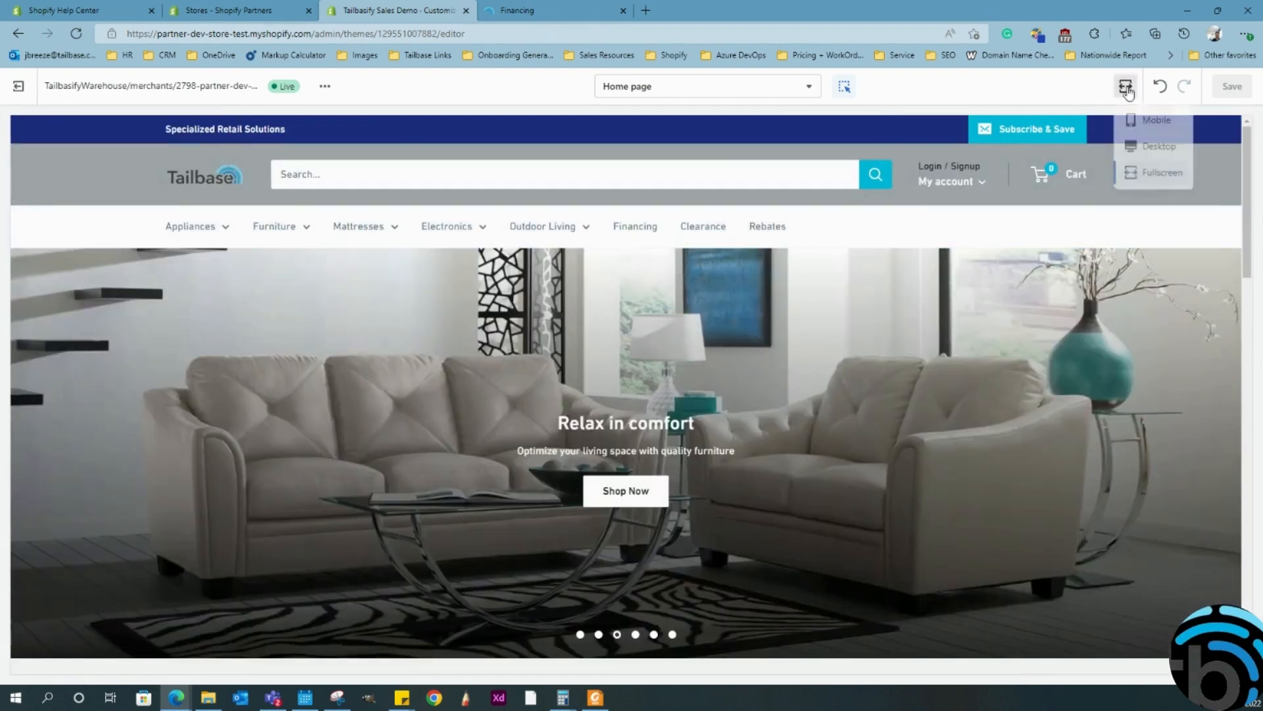
click(1129, 149)
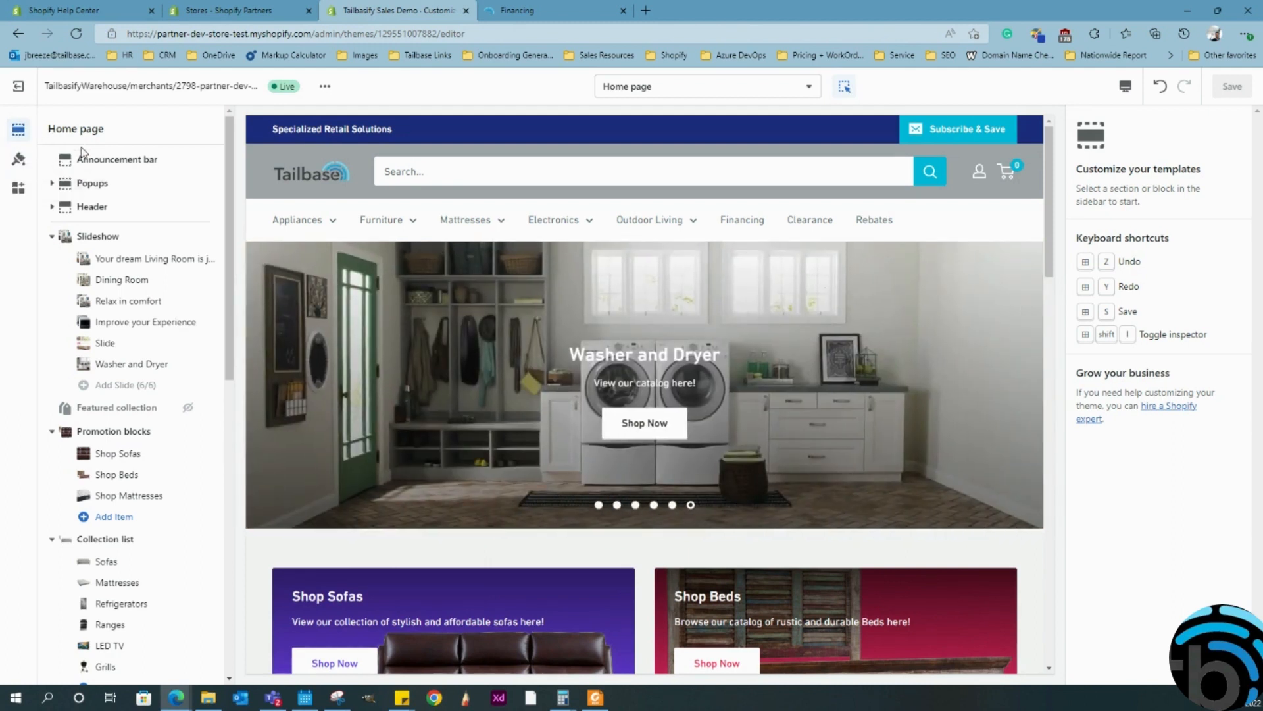
Step: Examine the Home page's section list down to the footer, including the block options of the Popups section
mouse_move(227, 144)
mouse_down()
mouse_move(229, 395)
mouse_move(237, 134)
mouse_up()
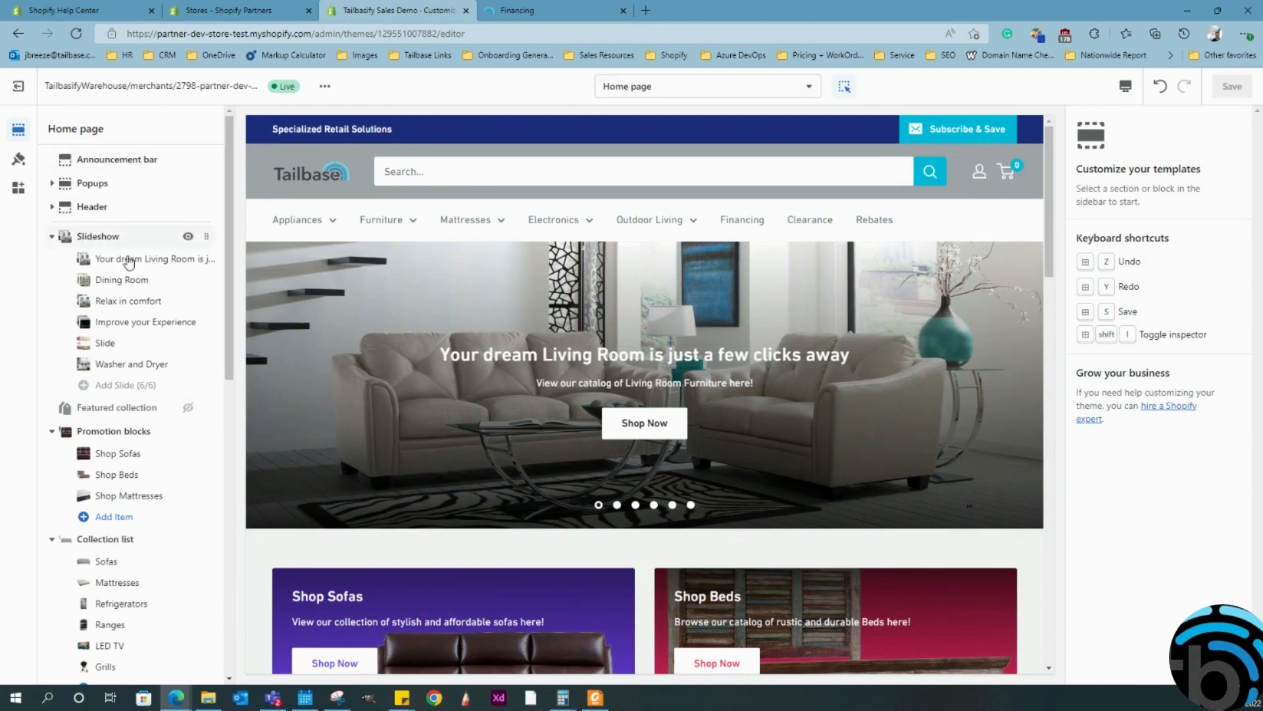
scroll(223, 296, down, 5)
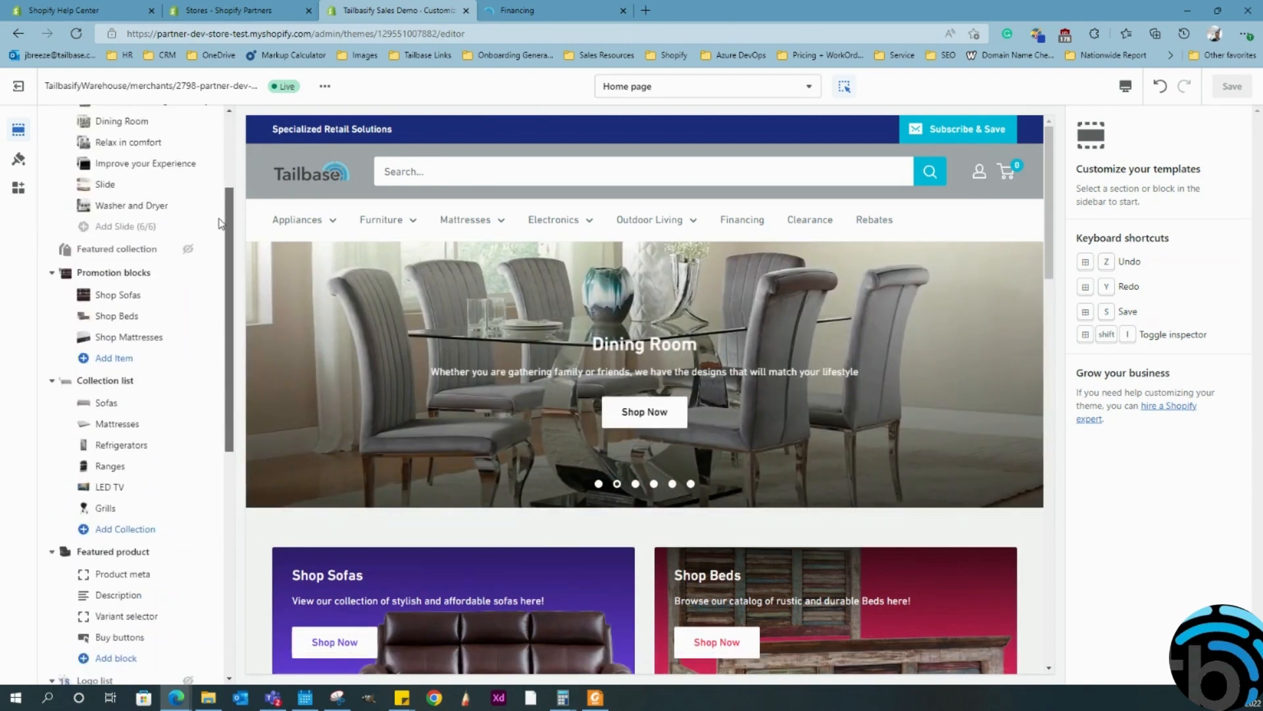
scroll(223, 291, down, 5)
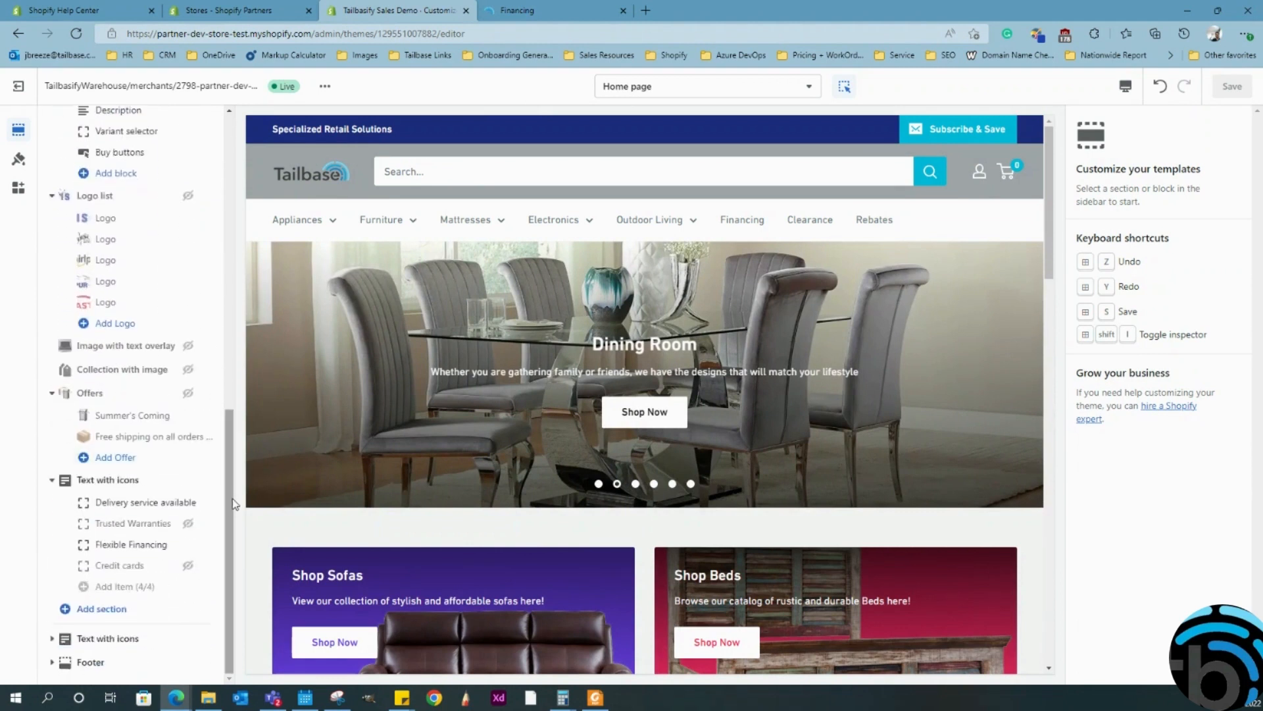
drag(233, 504, 242, 324)
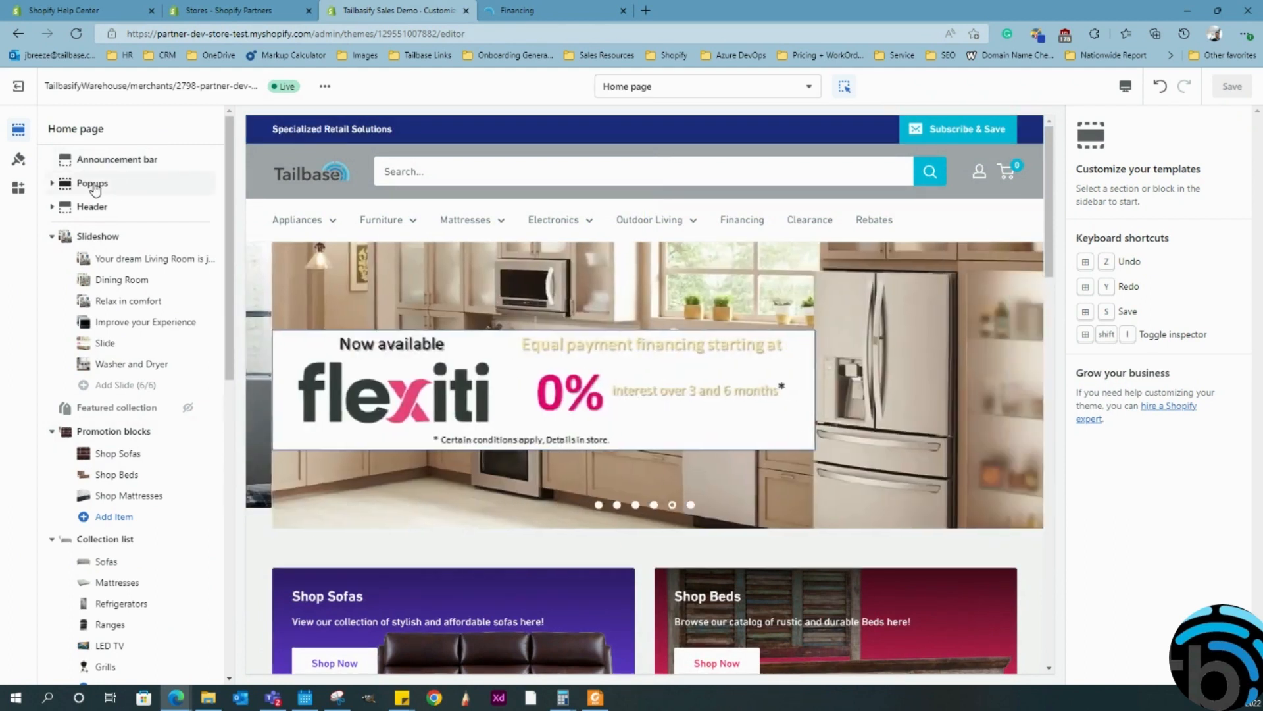
click(61, 184)
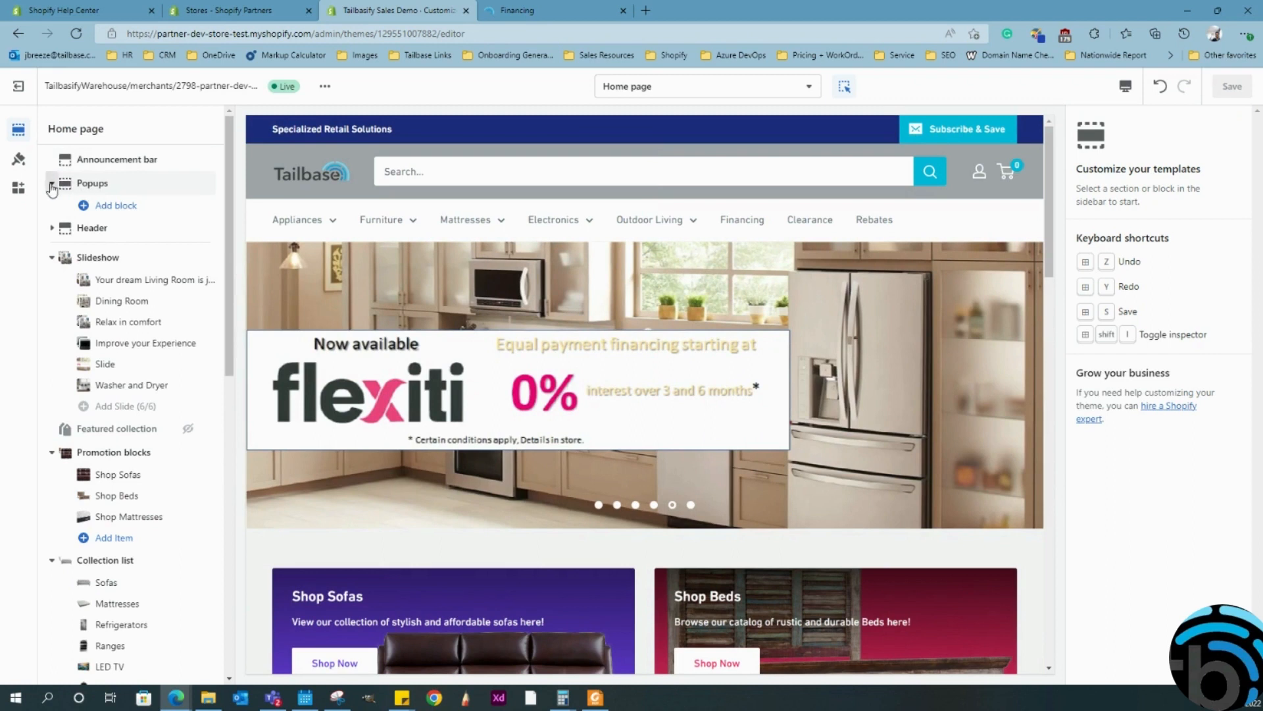
click(88, 186)
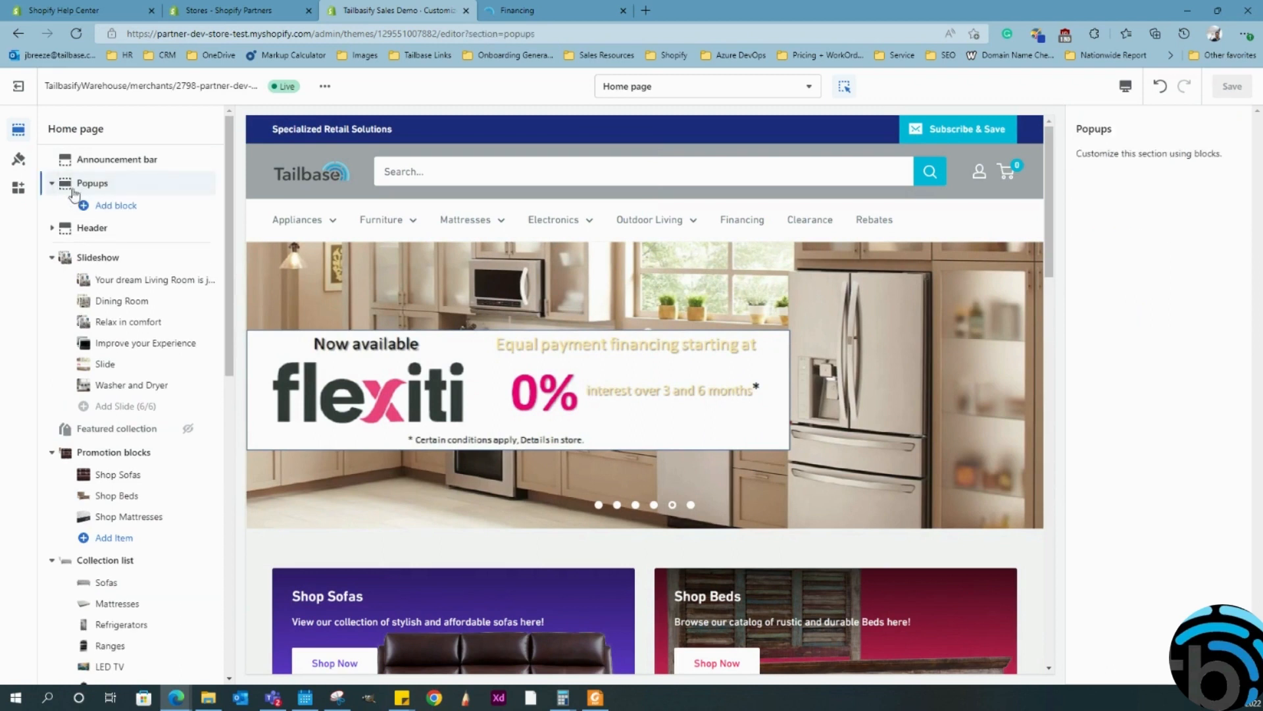
click(51, 186)
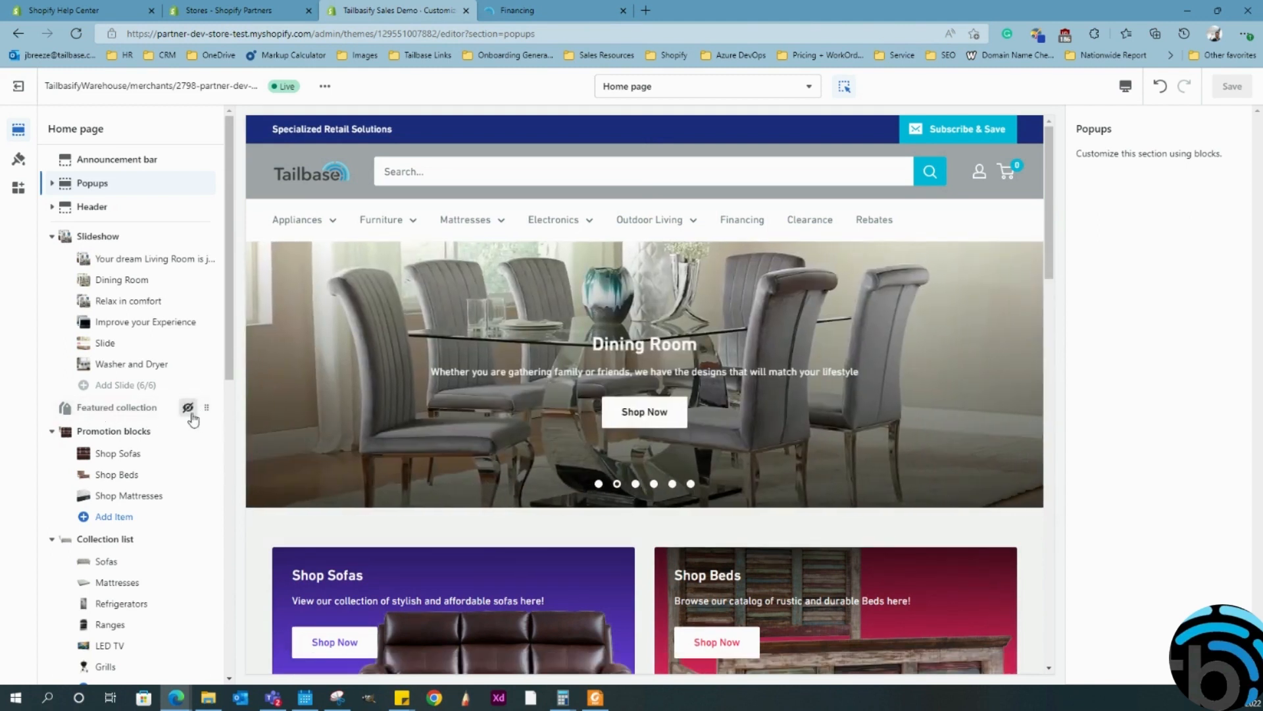
Step: Examine where the Home page's Promotion blocks, Featured product and Text with icons sections appear in the preview
mouse_move(125, 431)
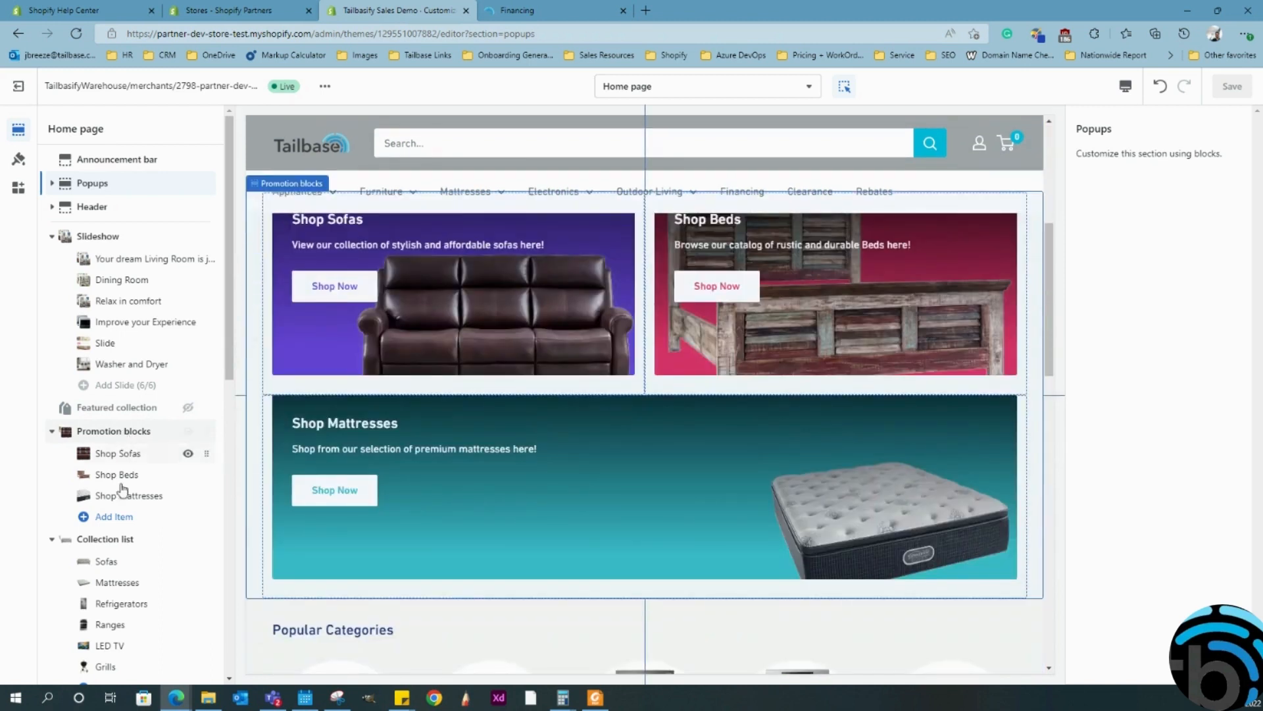
mouse_move(110, 541)
scroll(110, 540, down, 3)
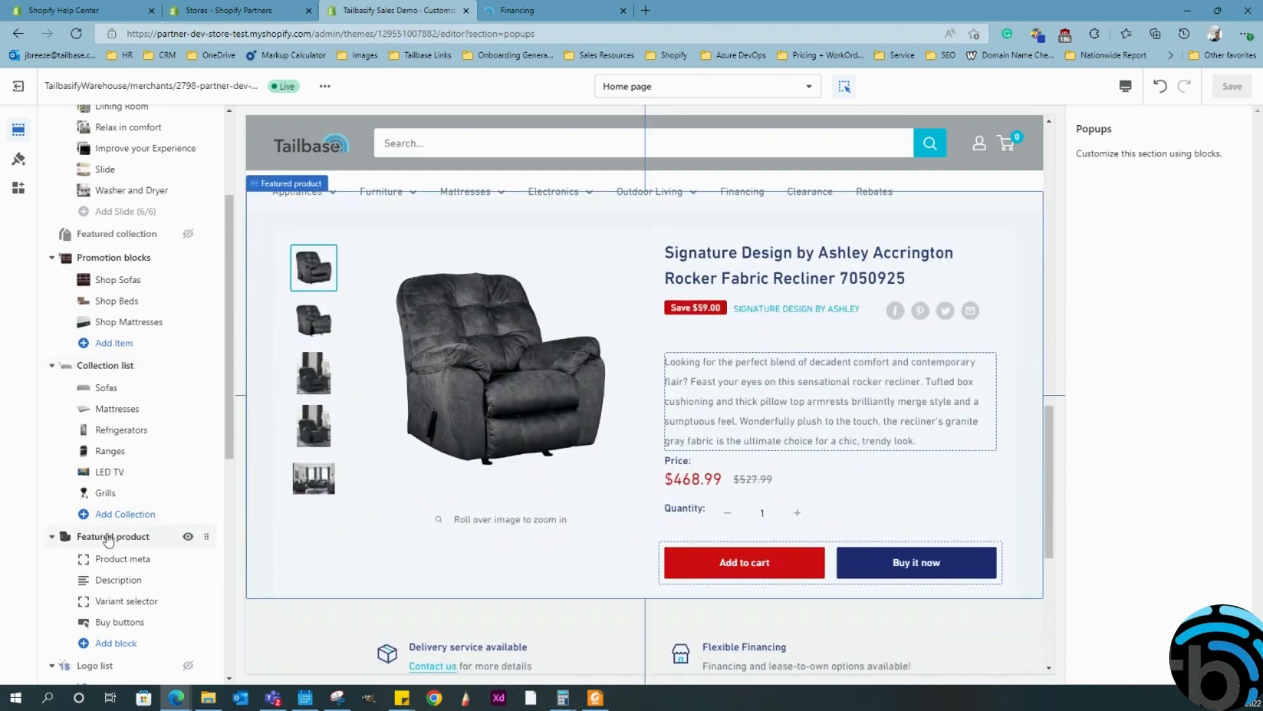
scroll(108, 540, down, 5)
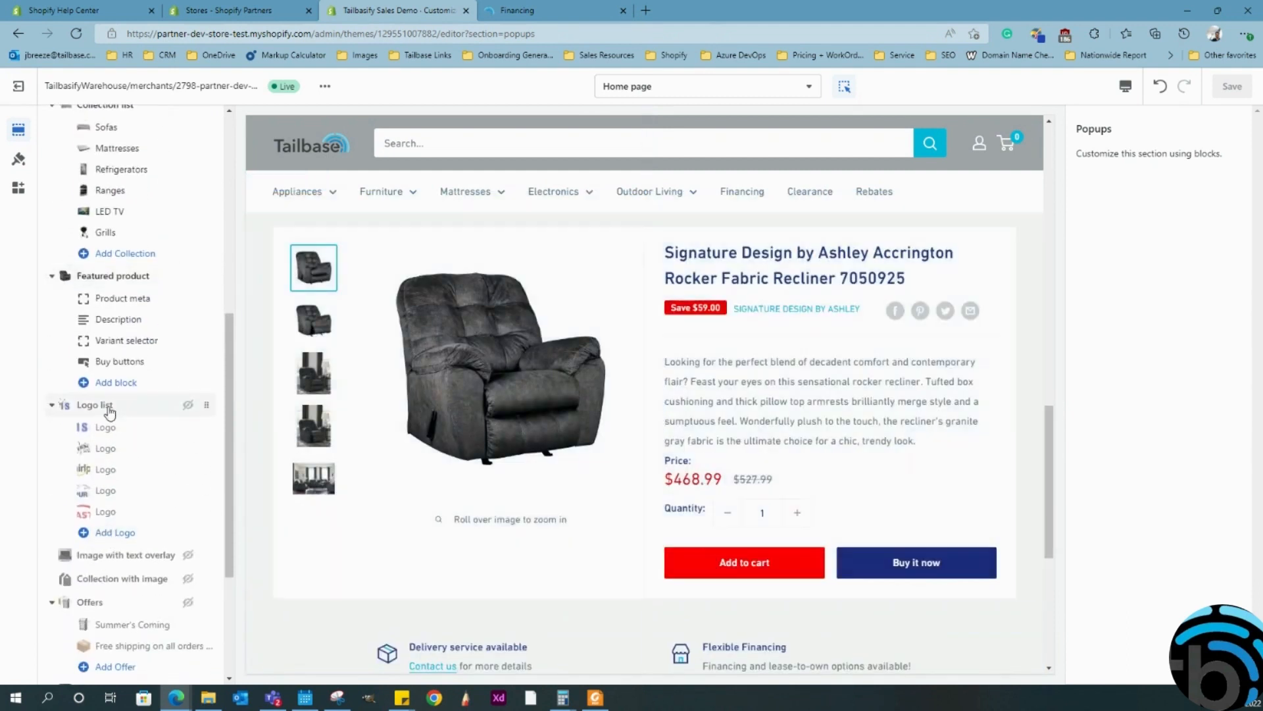
scroll(99, 520, down, 3)
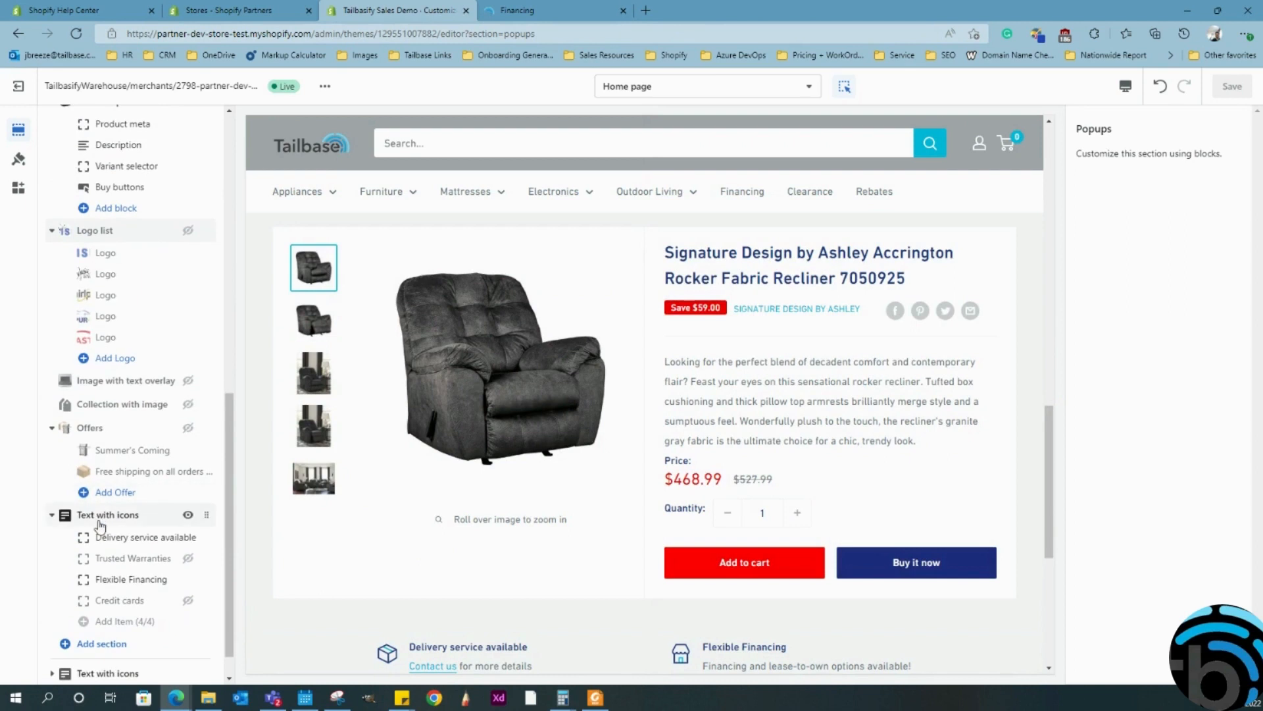
scroll(99, 527, down, 1)
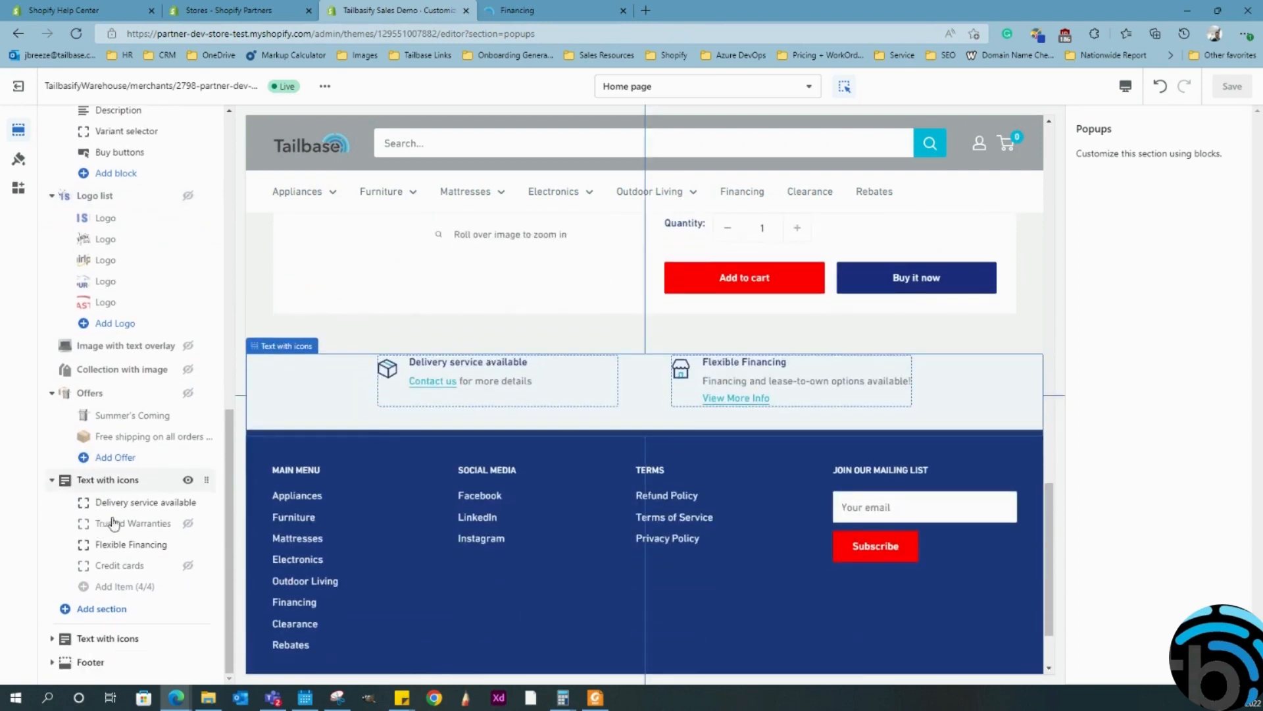
scroll(528, 321, up, 15)
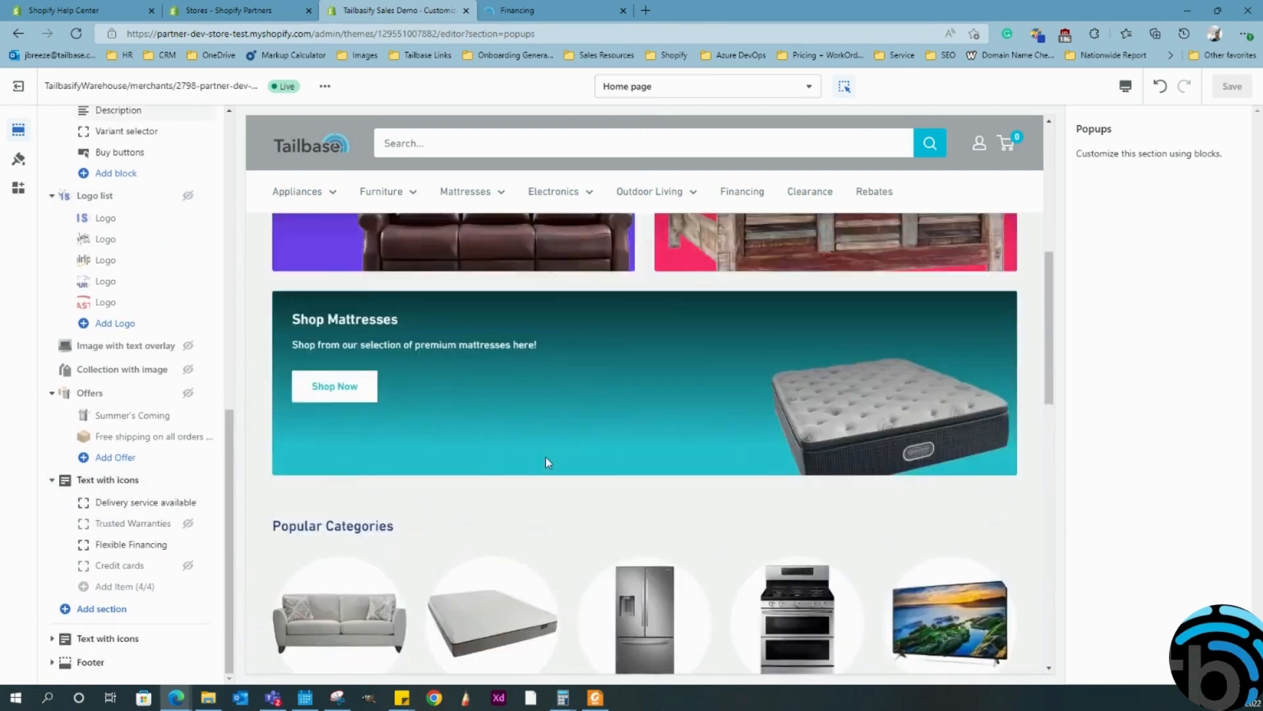
scroll(571, 413, down, 9)
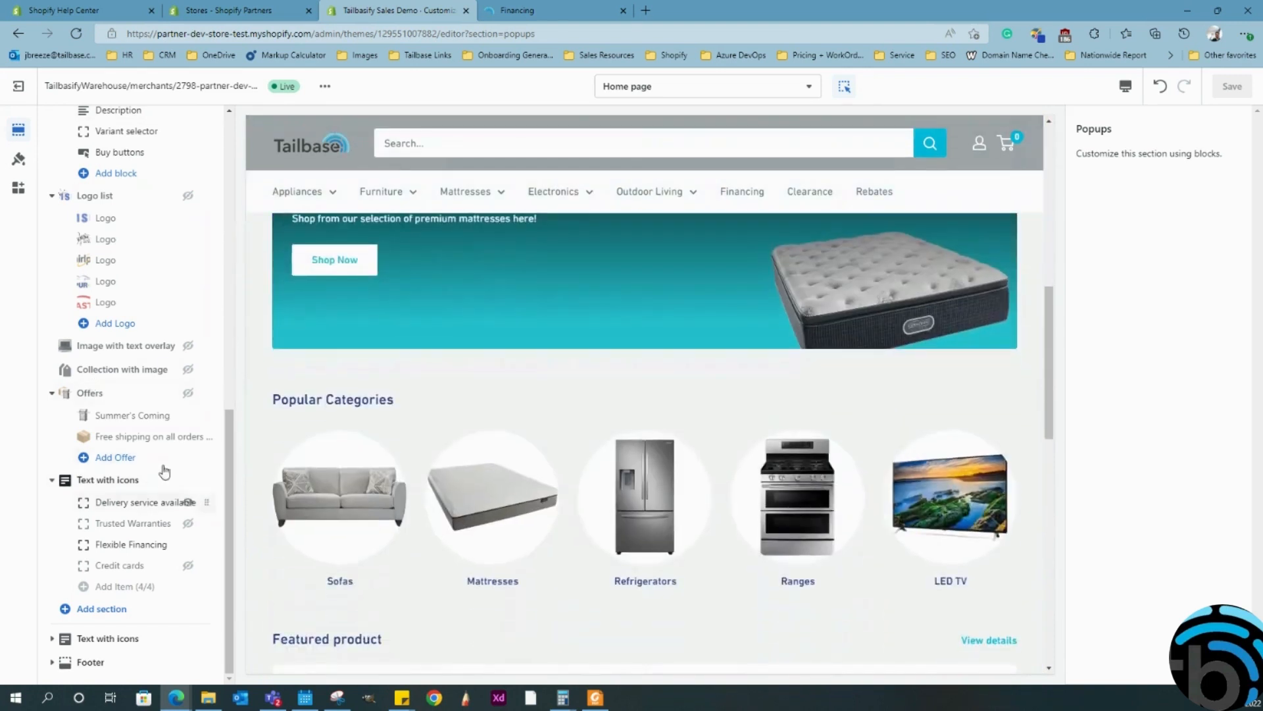
drag(227, 477, 227, 429)
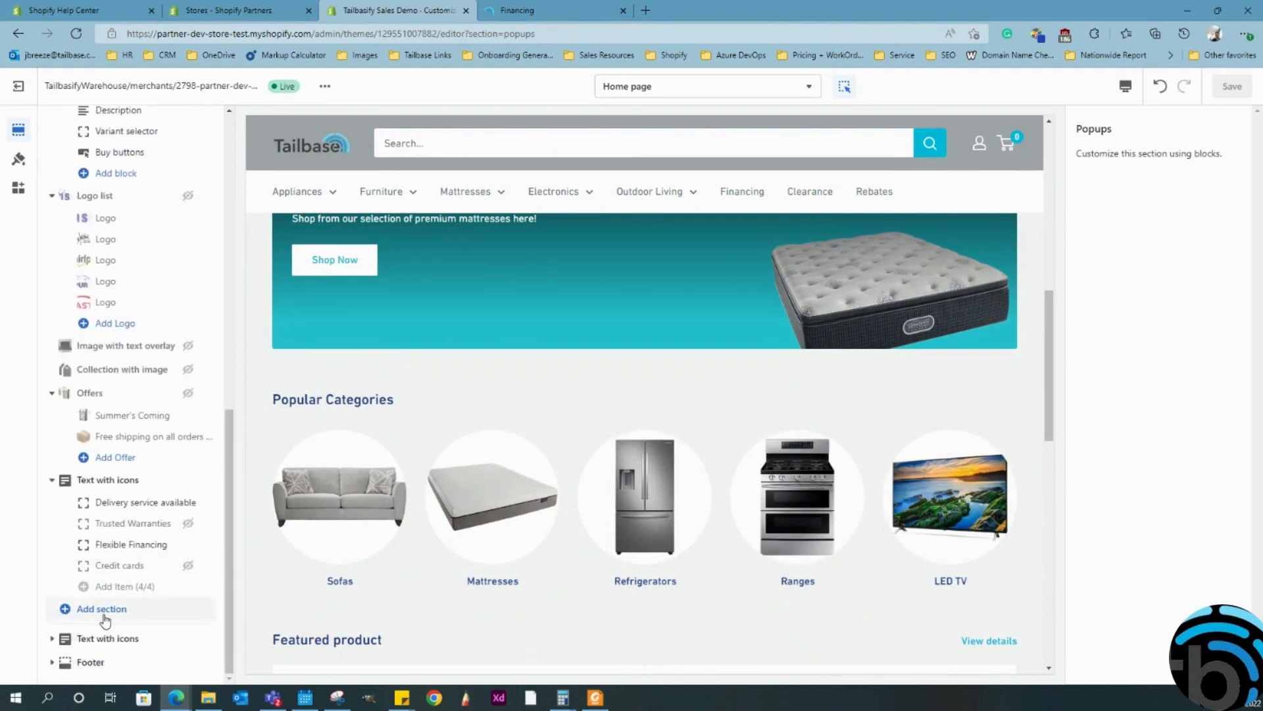
drag(224, 504, 232, 190)
Step: Select the Home page's Slideshow section, step through the matching slides on the live storefront's home page, and return to the theme editor
click(97, 237)
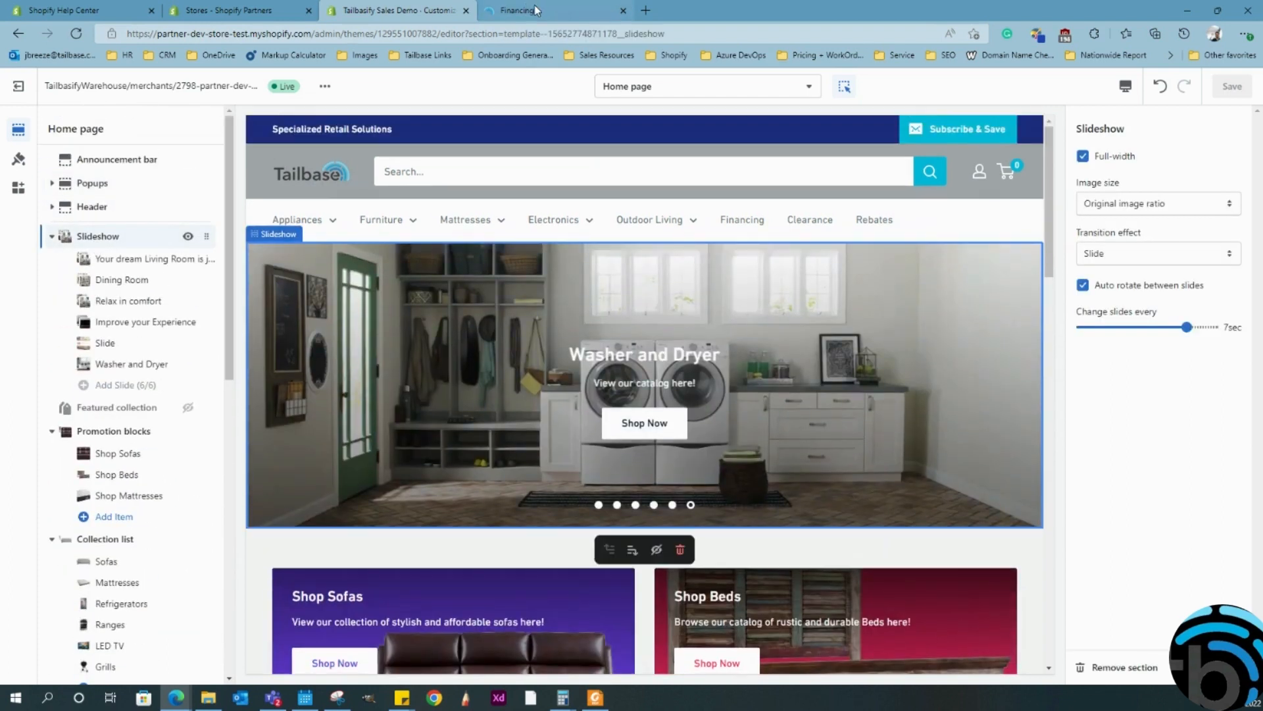
click(537, 10)
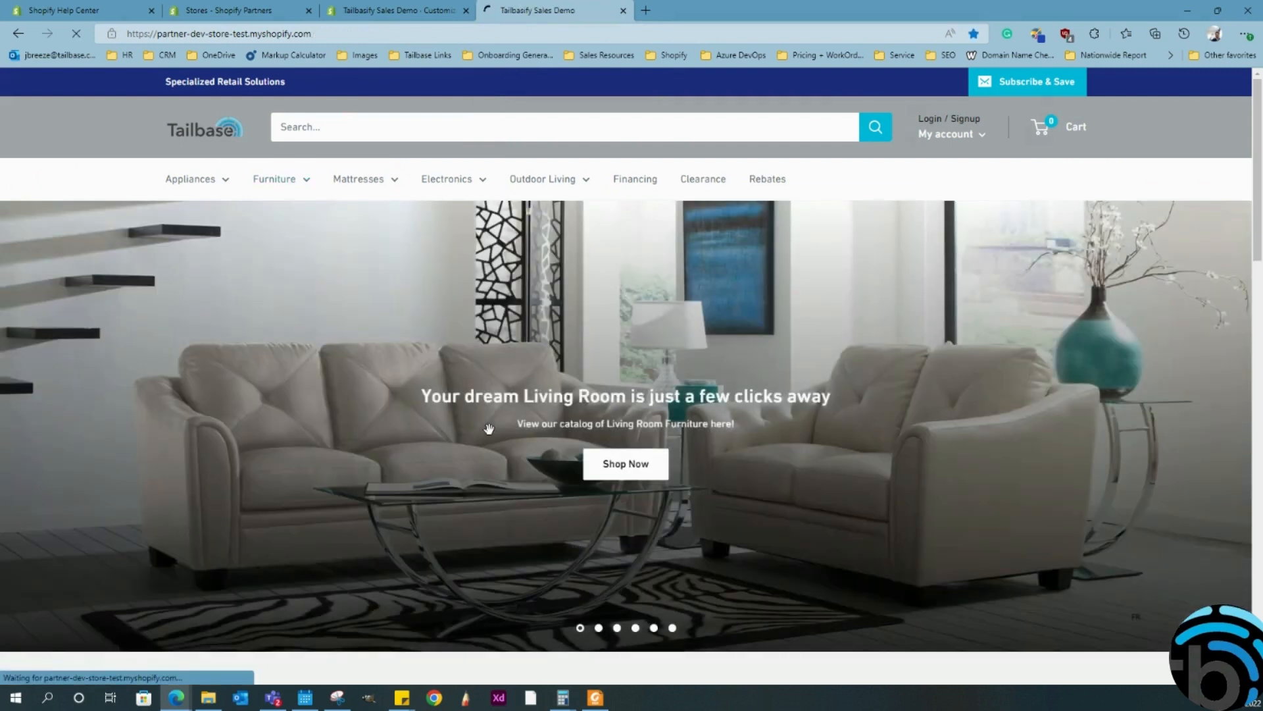
click(598, 629)
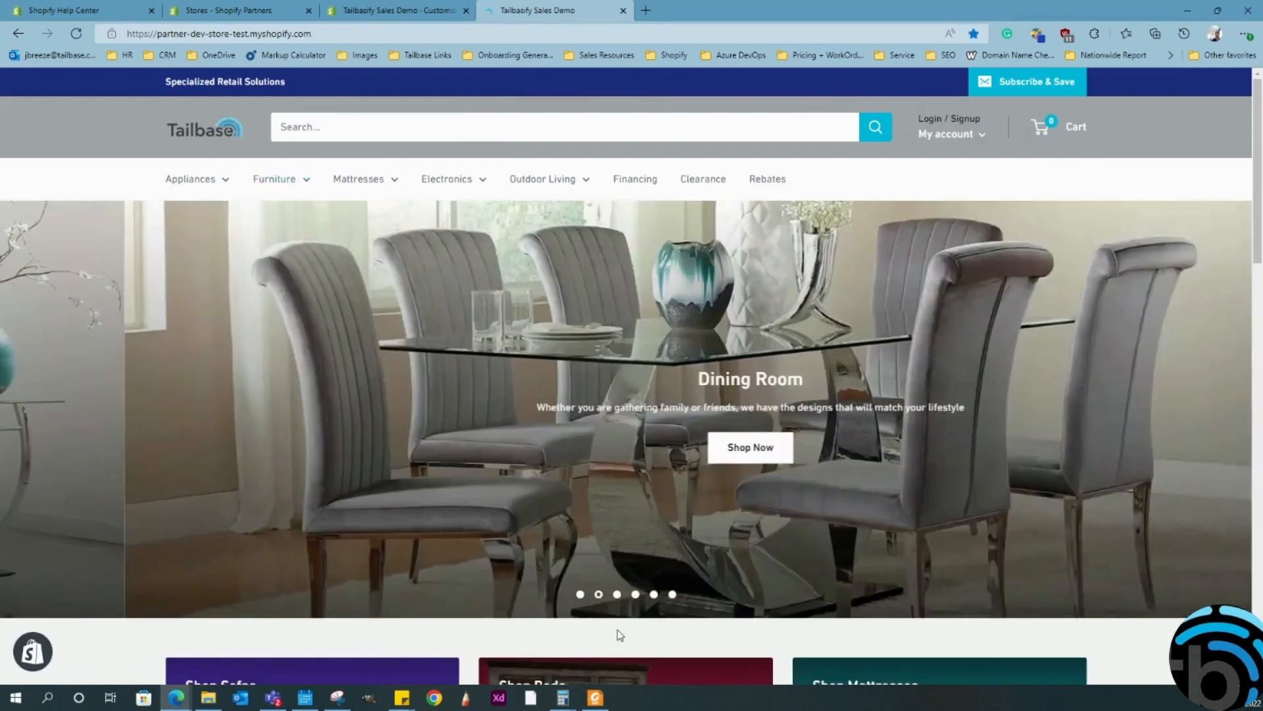
click(617, 595)
click(636, 594)
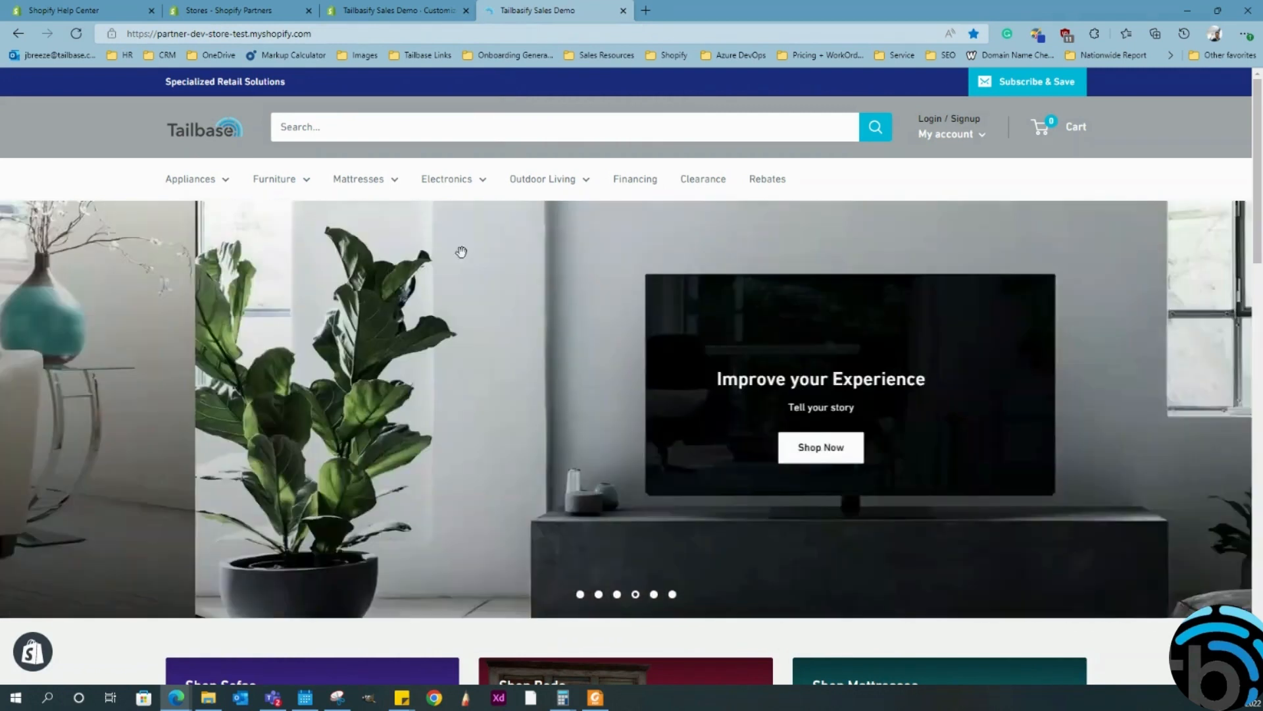
click(378, 11)
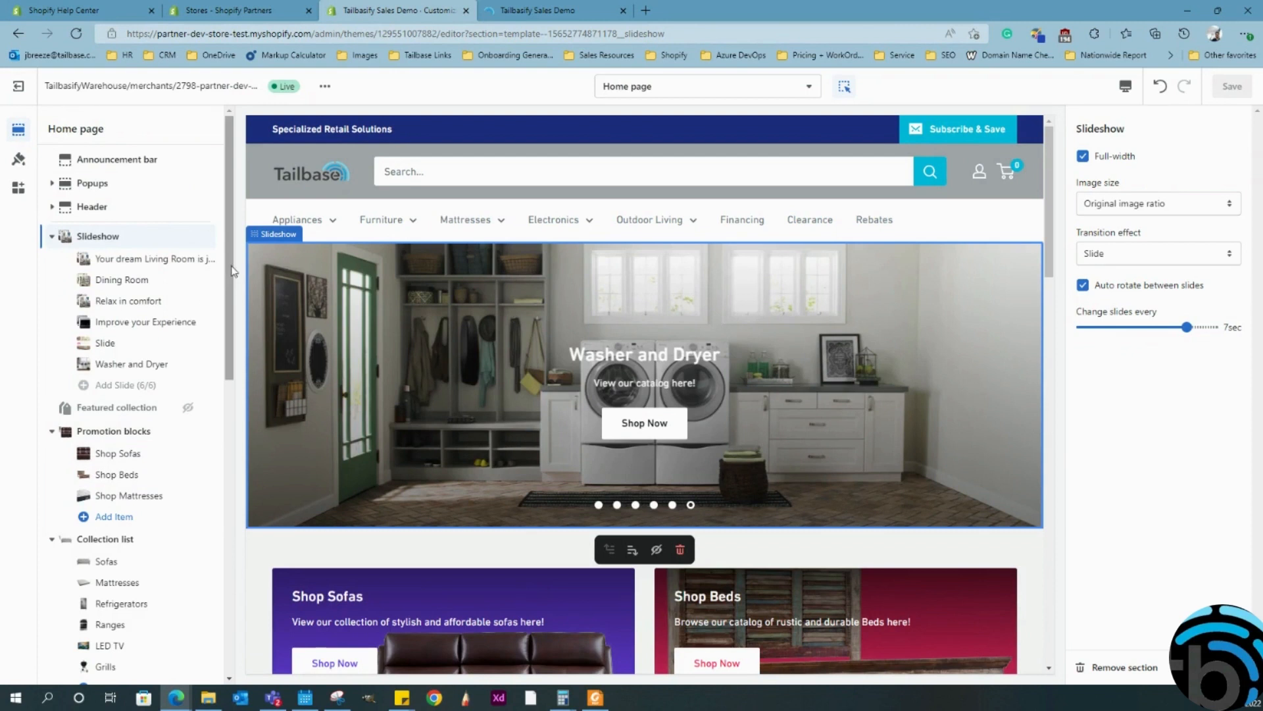
Step: Browse the full list of theme sections and add a second Slideshow section at the end of the Home page template
scroll(197, 395, down, 10)
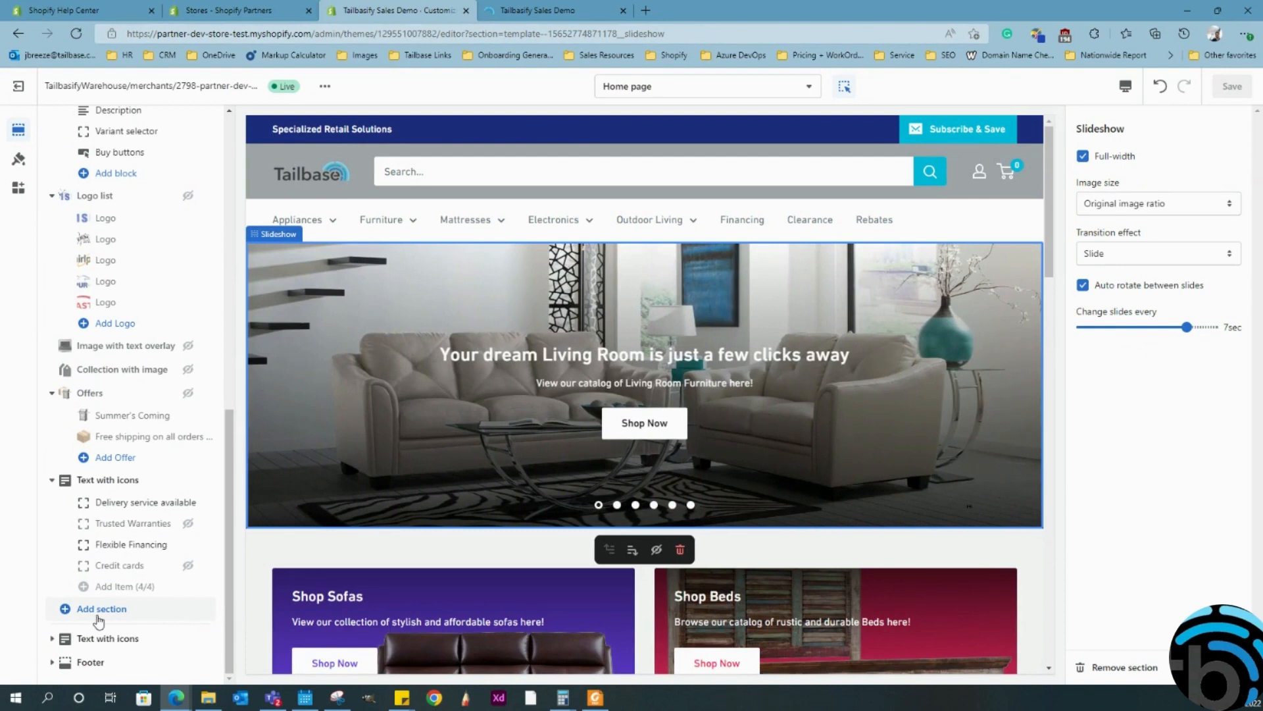
click(102, 610)
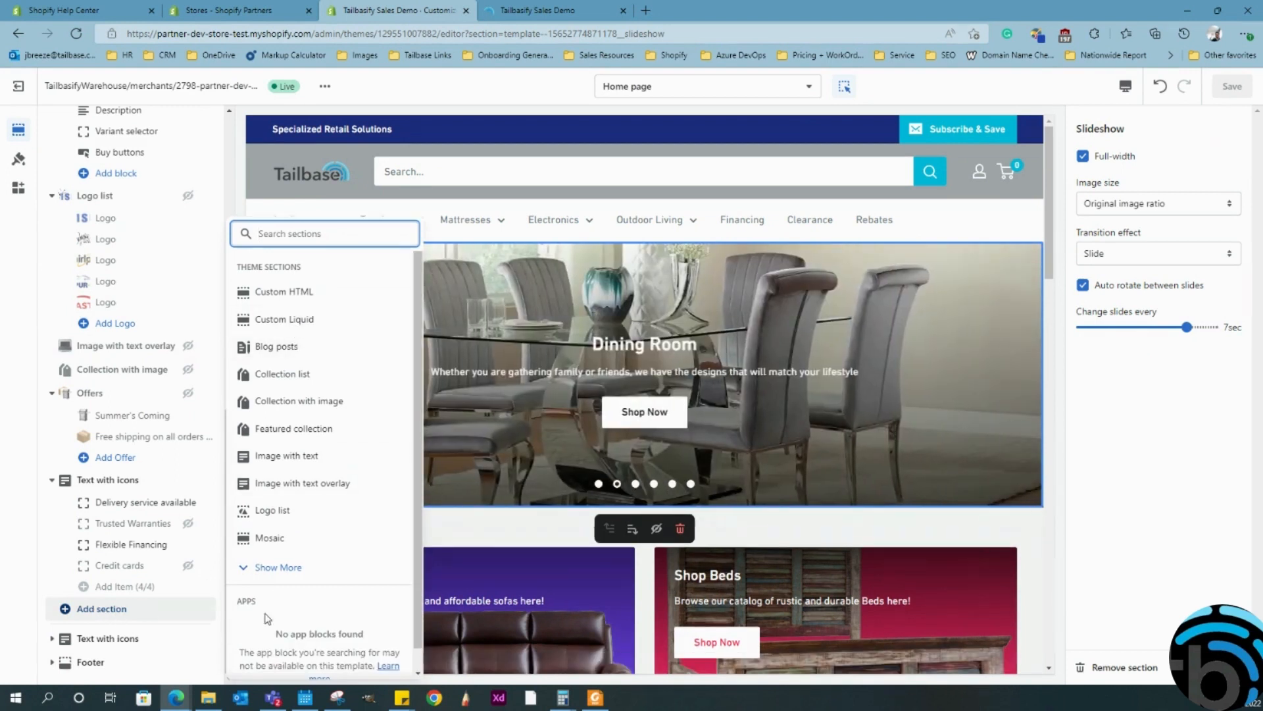
click(267, 570)
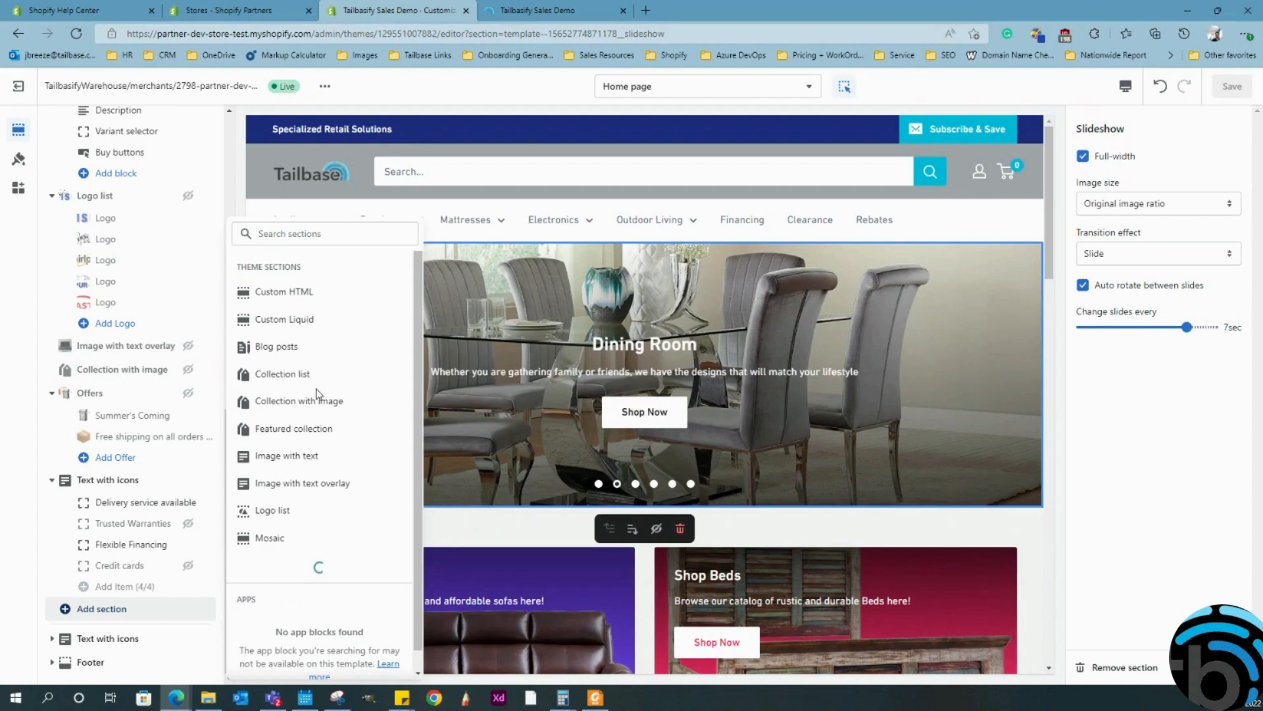
scroll(309, 375, down, 5)
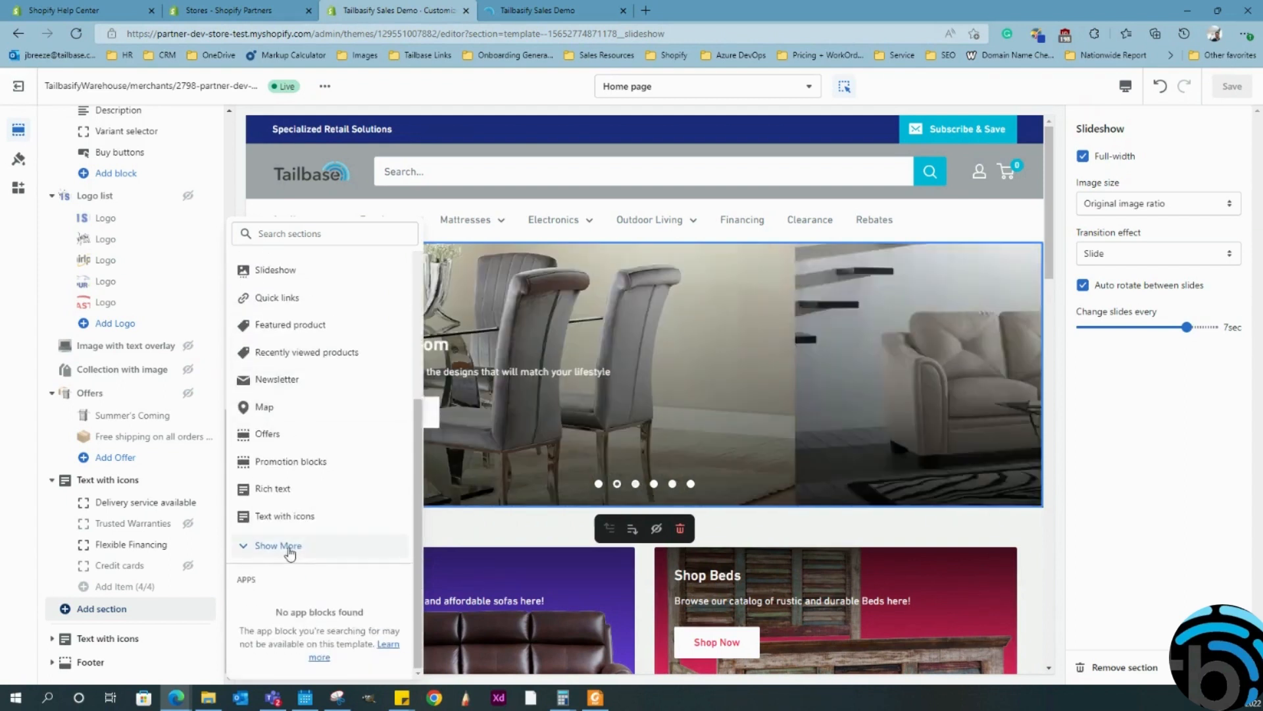
click(288, 547)
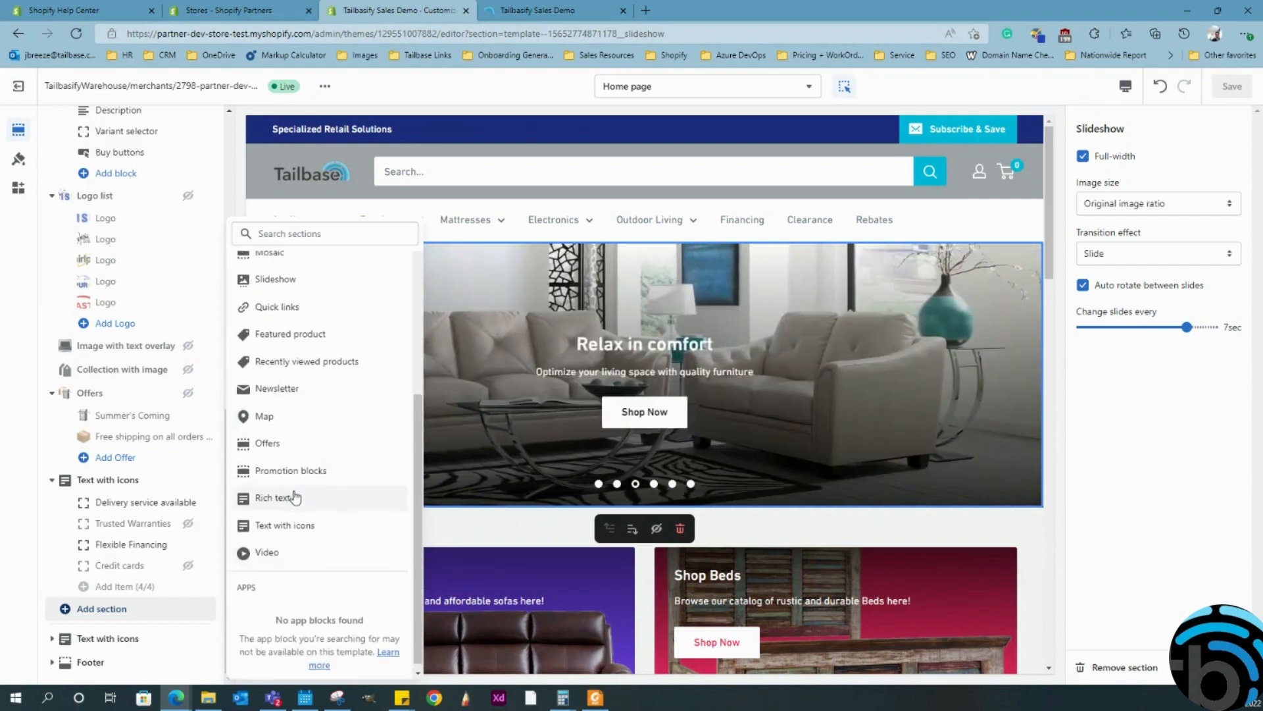
scroll(294, 497, up, 5)
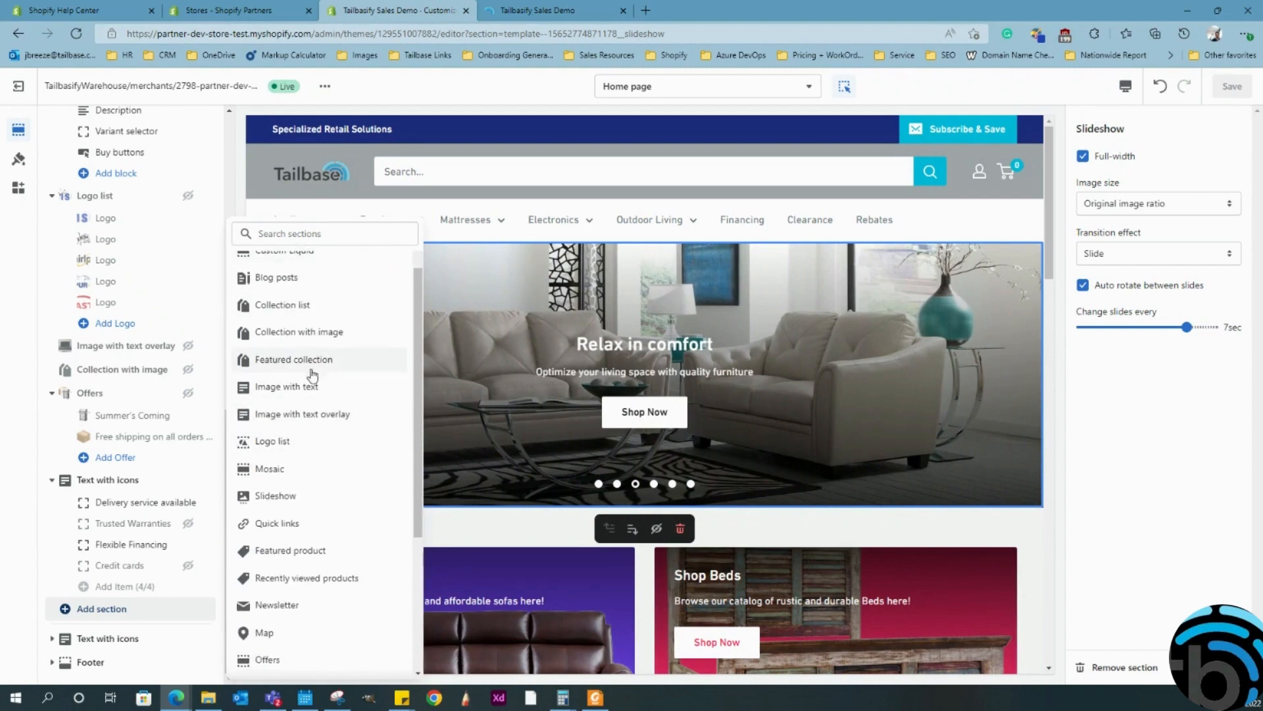
scroll(301, 380, down, 2)
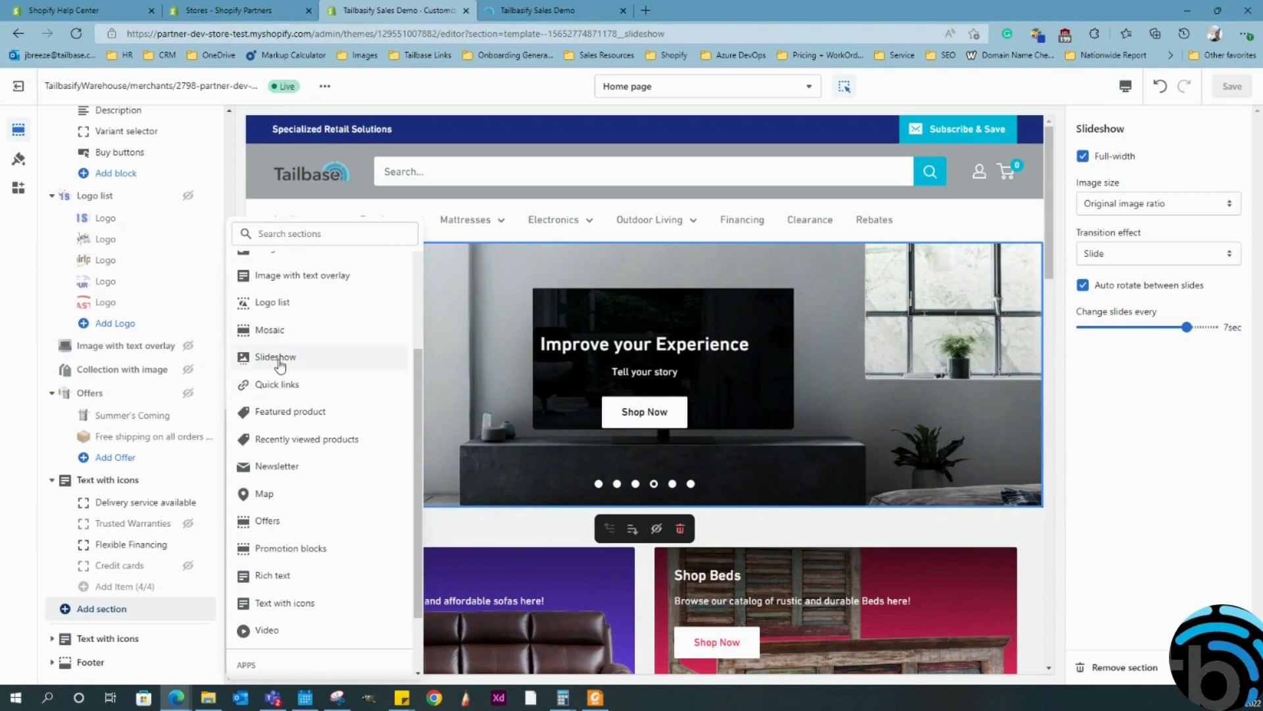
click(276, 358)
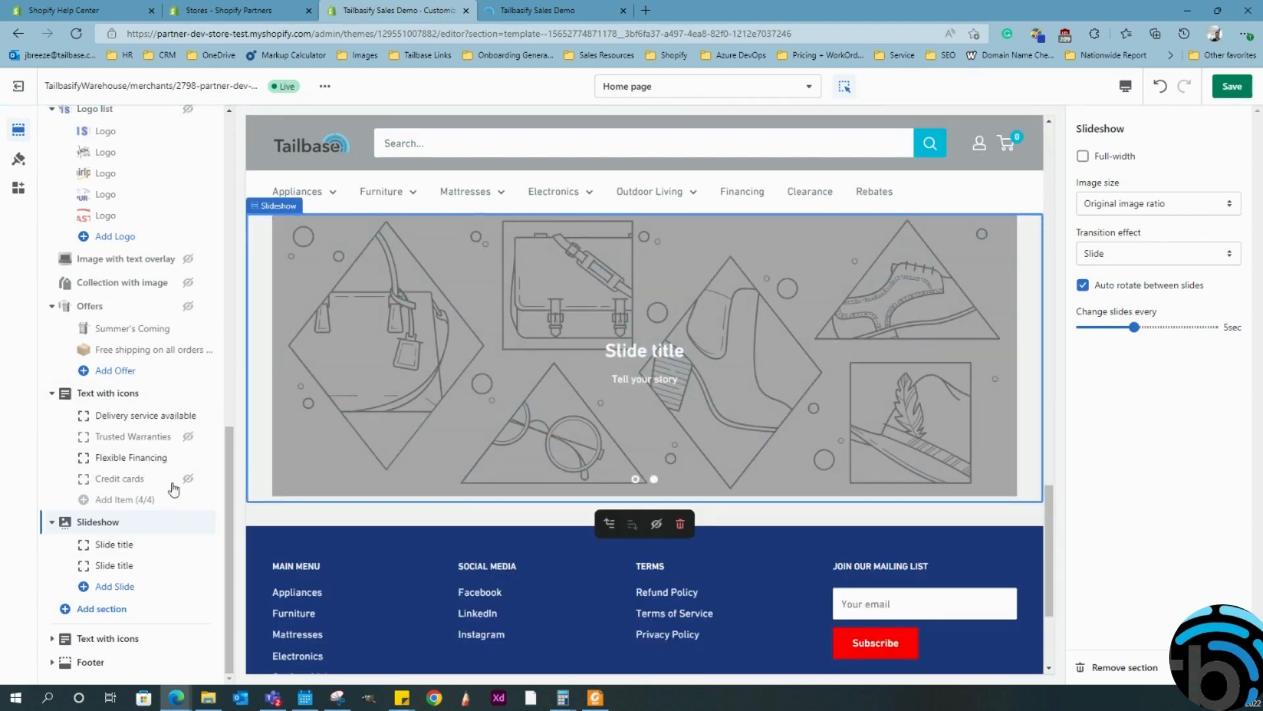
Step: Compare the original slideshow at the start of the Home page with the position of the added Slideshow below Text with icons
drag(230, 467, 233, 137)
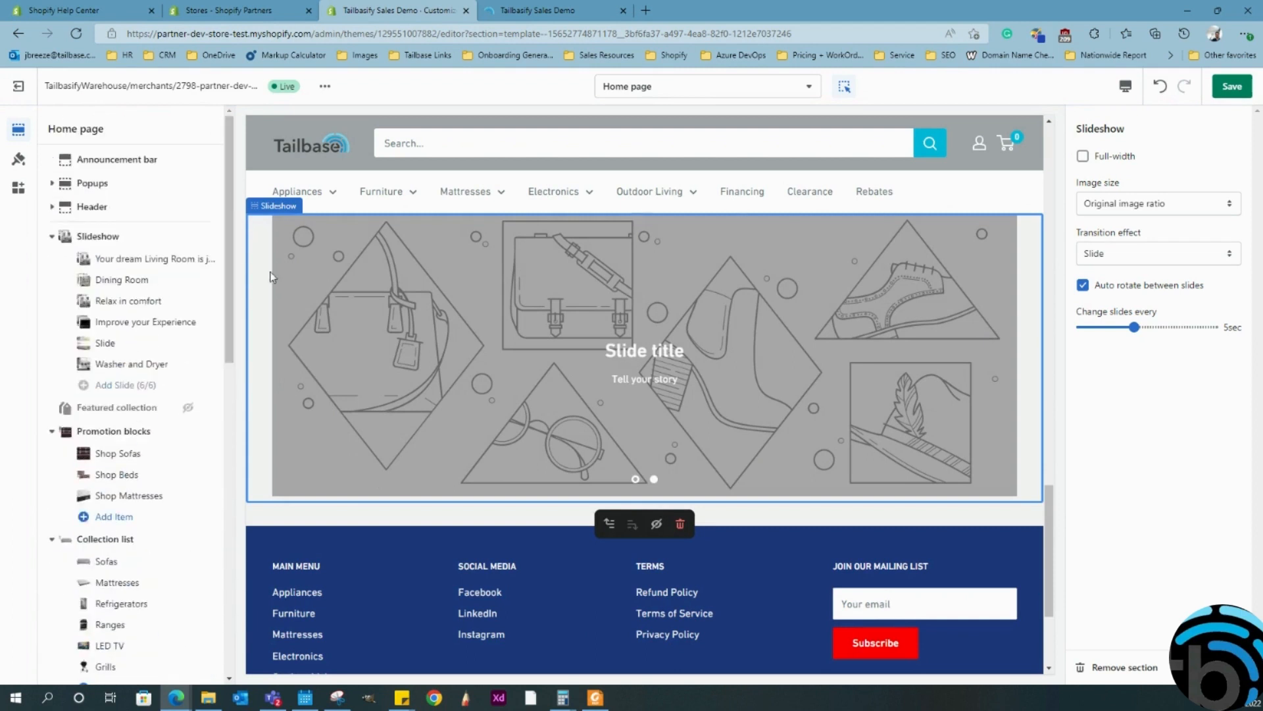
scroll(524, 347, up, 4)
scroll(524, 348, up, 10)
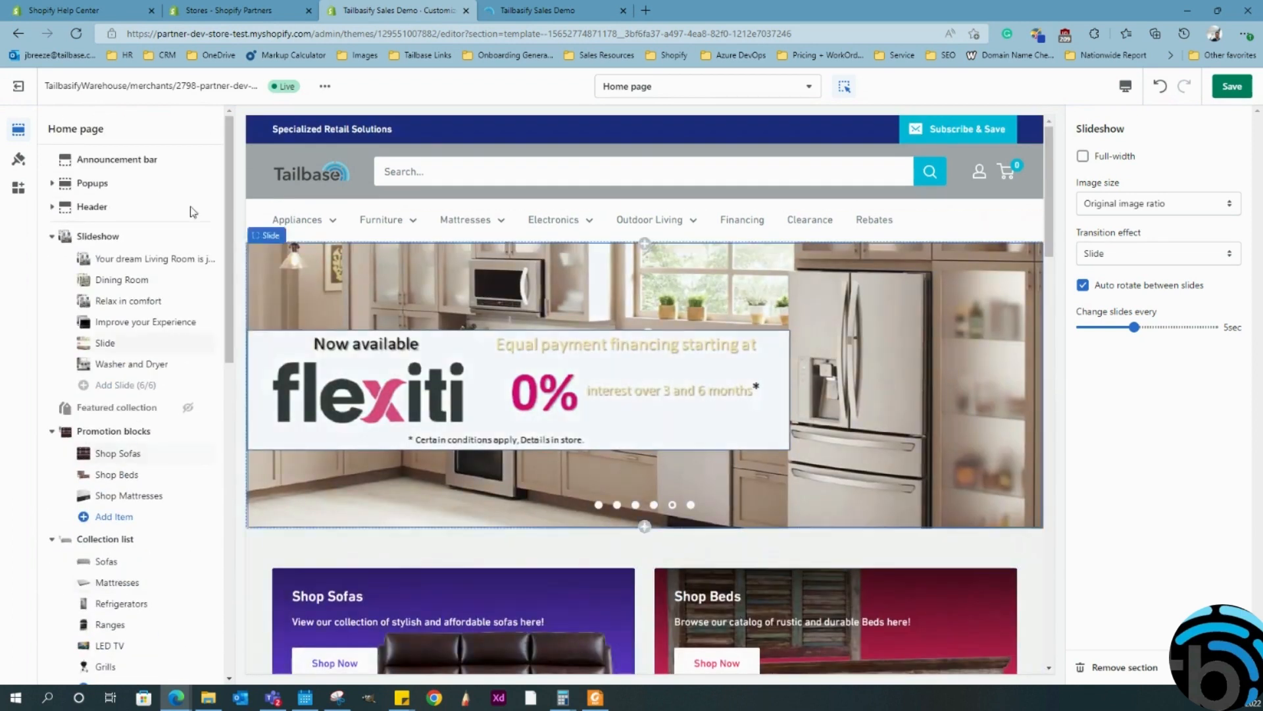
drag(234, 168, 234, 538)
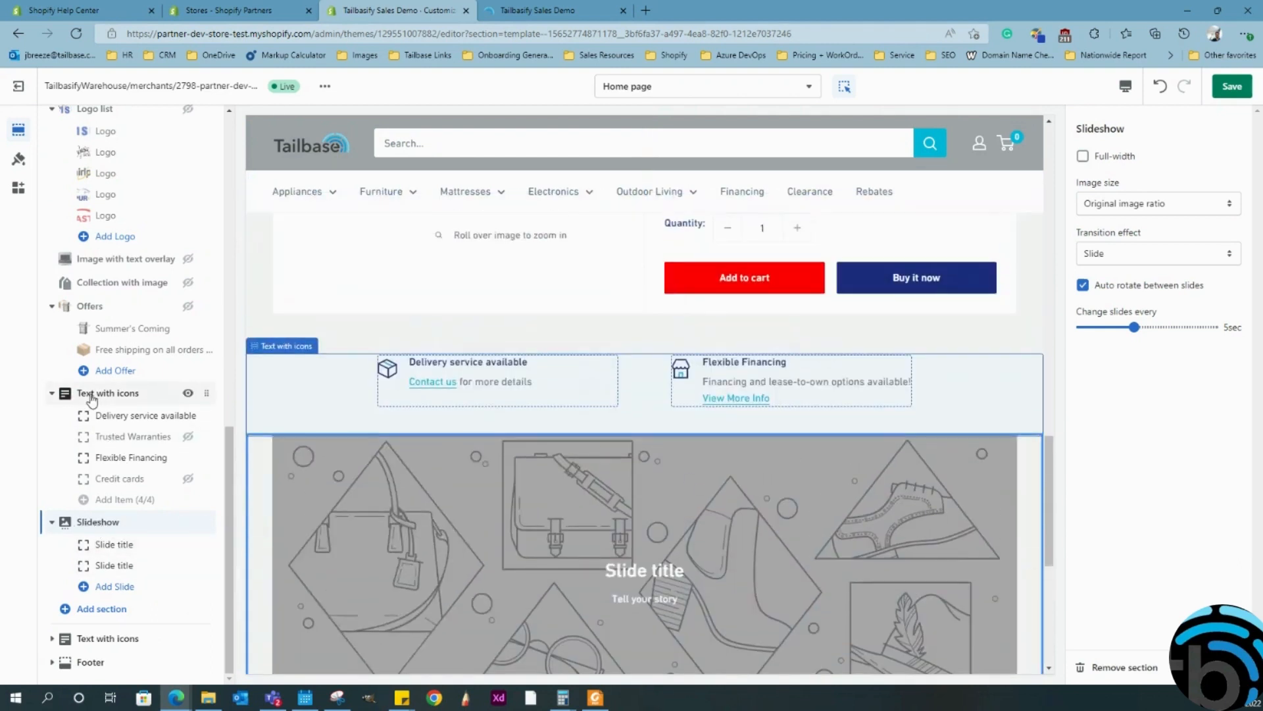
scroll(84, 312, up, 5)
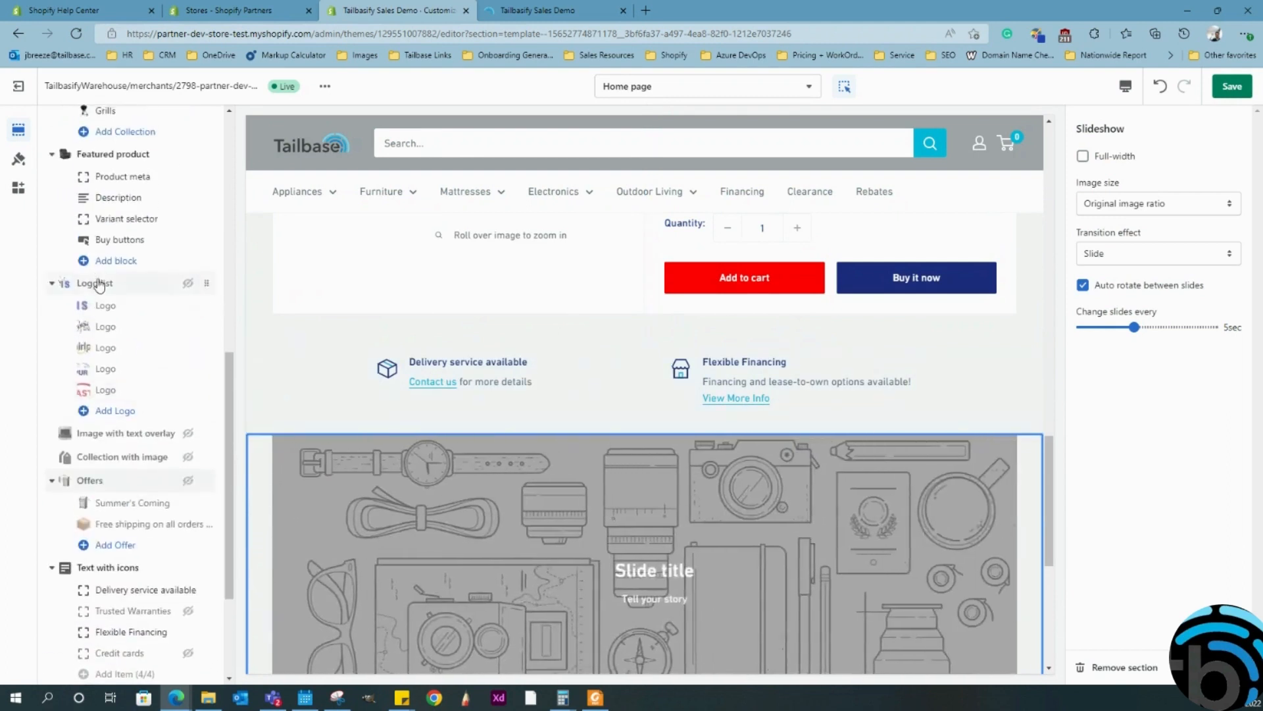
scroll(93, 314, down, 5)
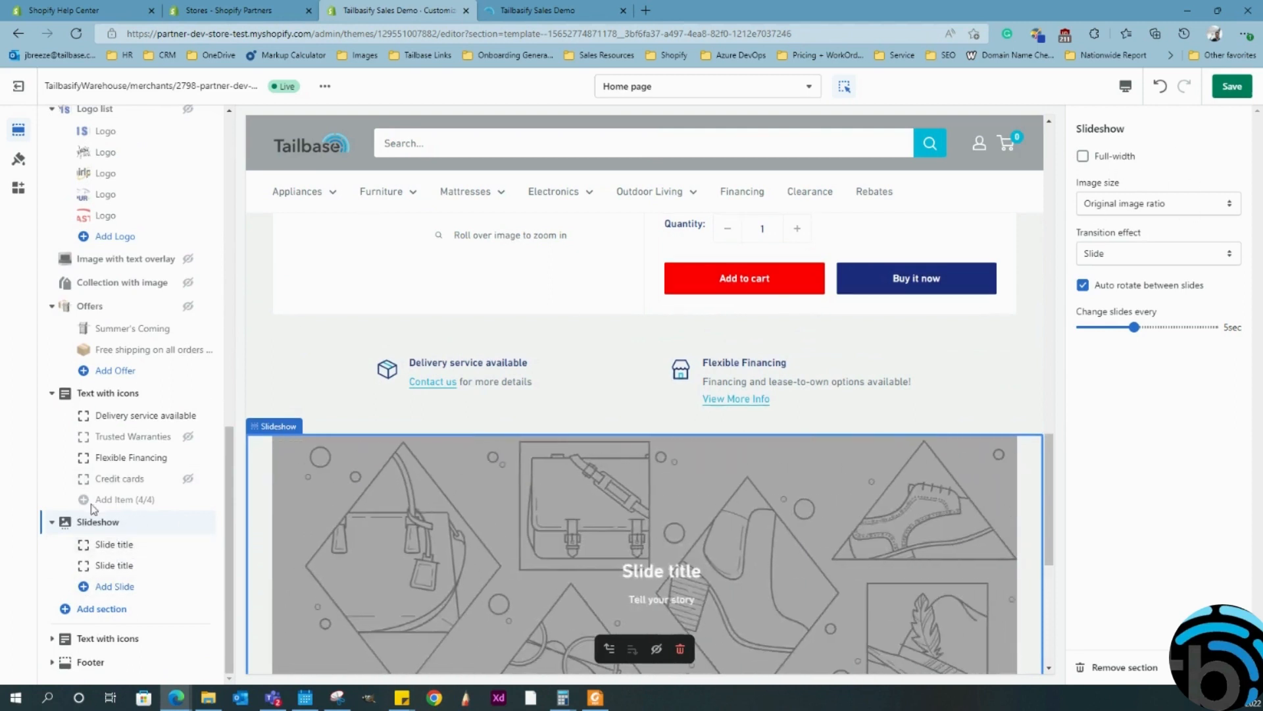
Step: Make the added Slideshow section full-width and keep its image size at Original image ratio
click(110, 522)
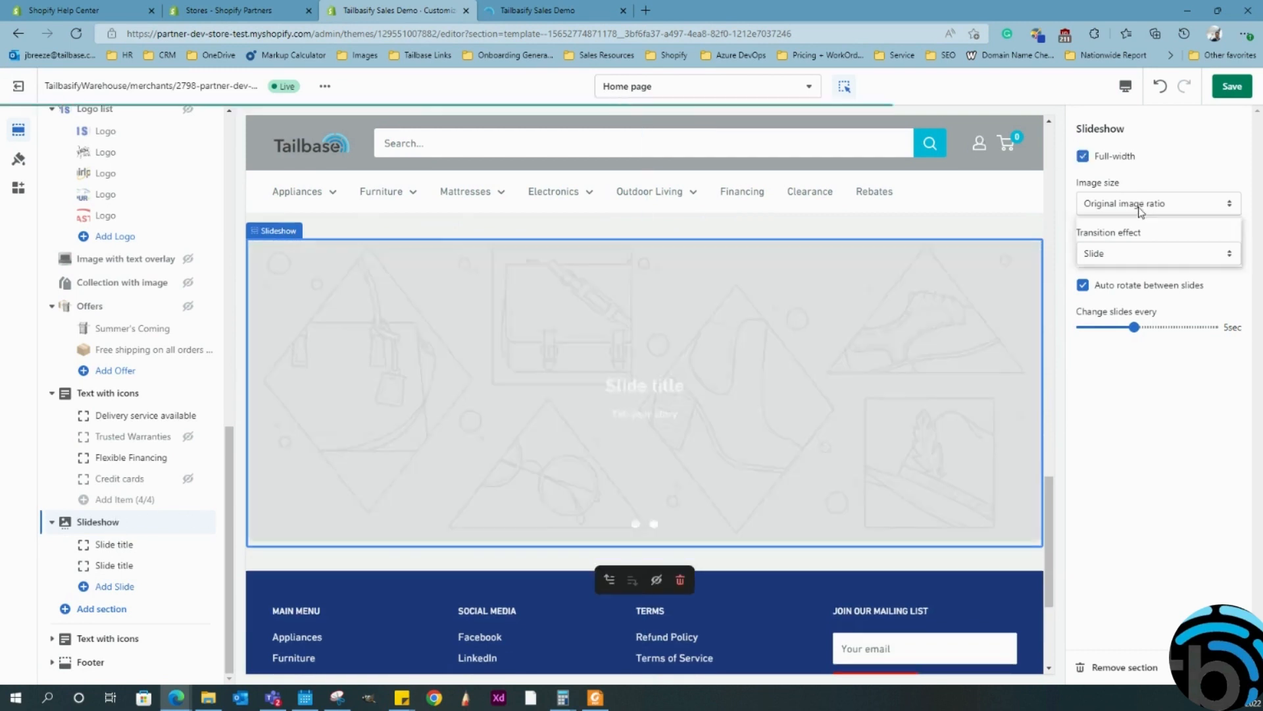
click(1138, 207)
click(1123, 226)
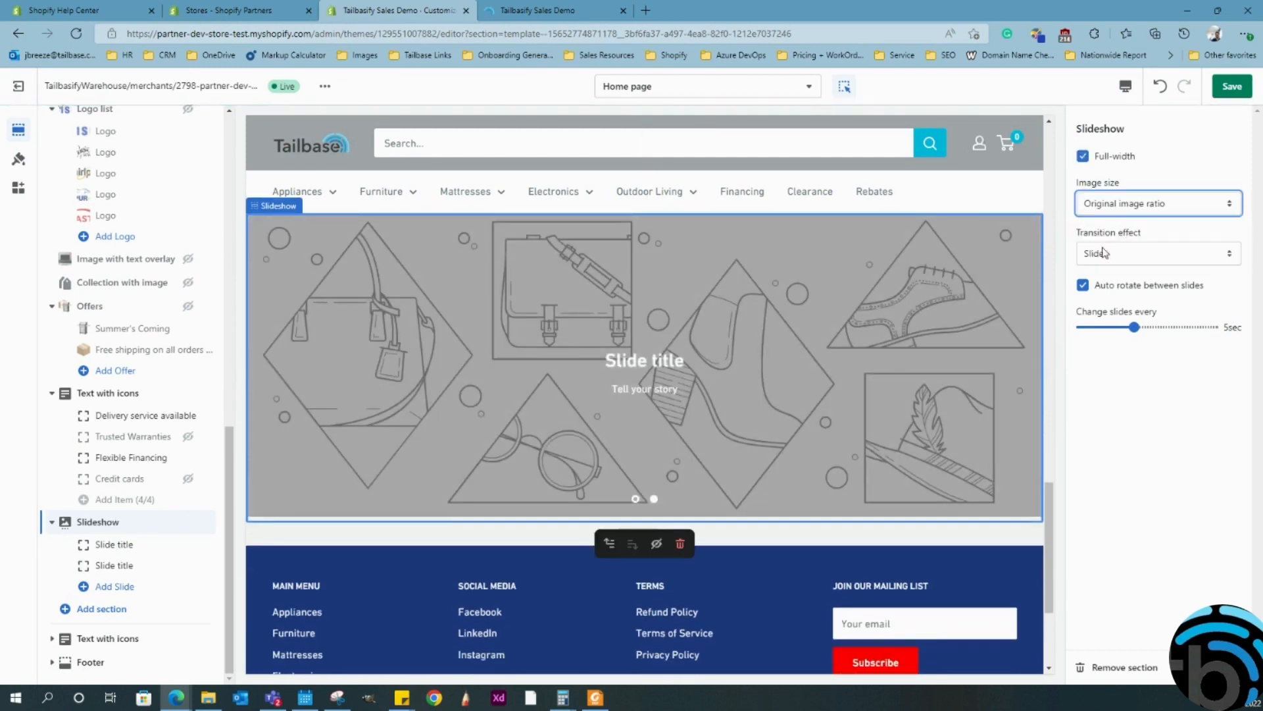
Step: Set the added slideshow's transition effect to Fade and keep auto rotation on, with slides changing every 8 seconds
click(1104, 252)
click(1093, 283)
click(1160, 327)
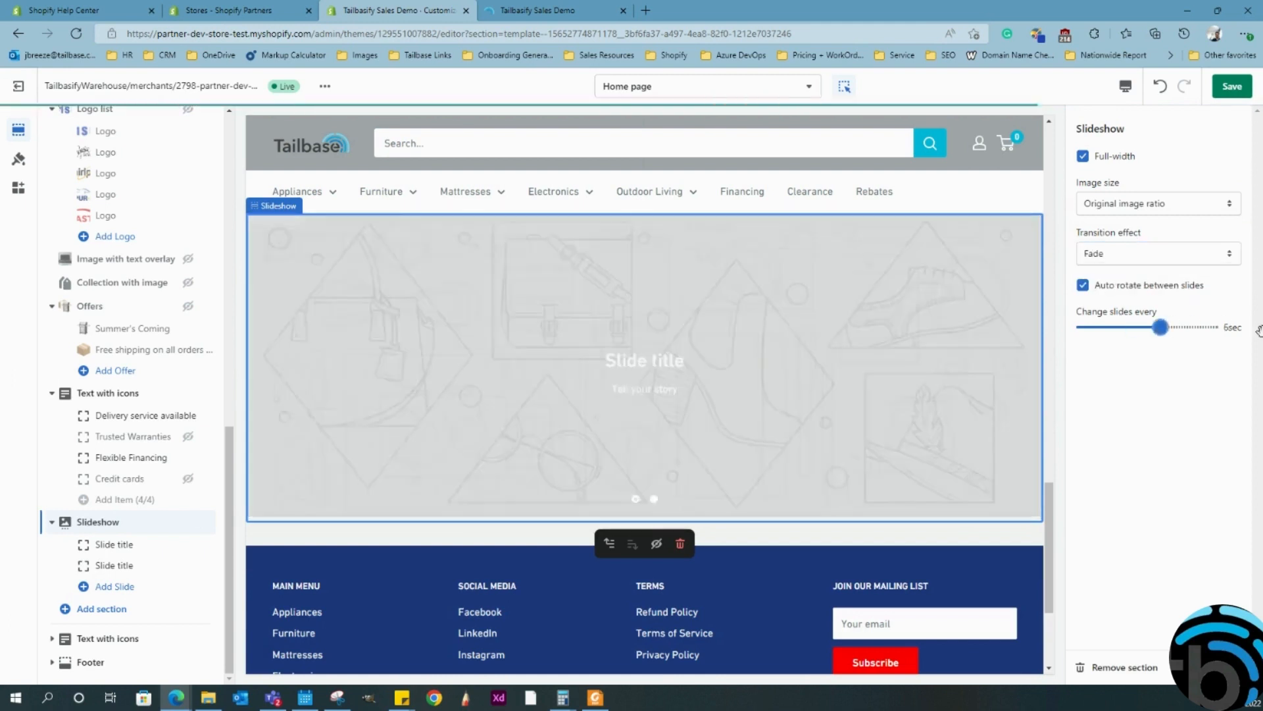
drag(1259, 330, 1254, 329)
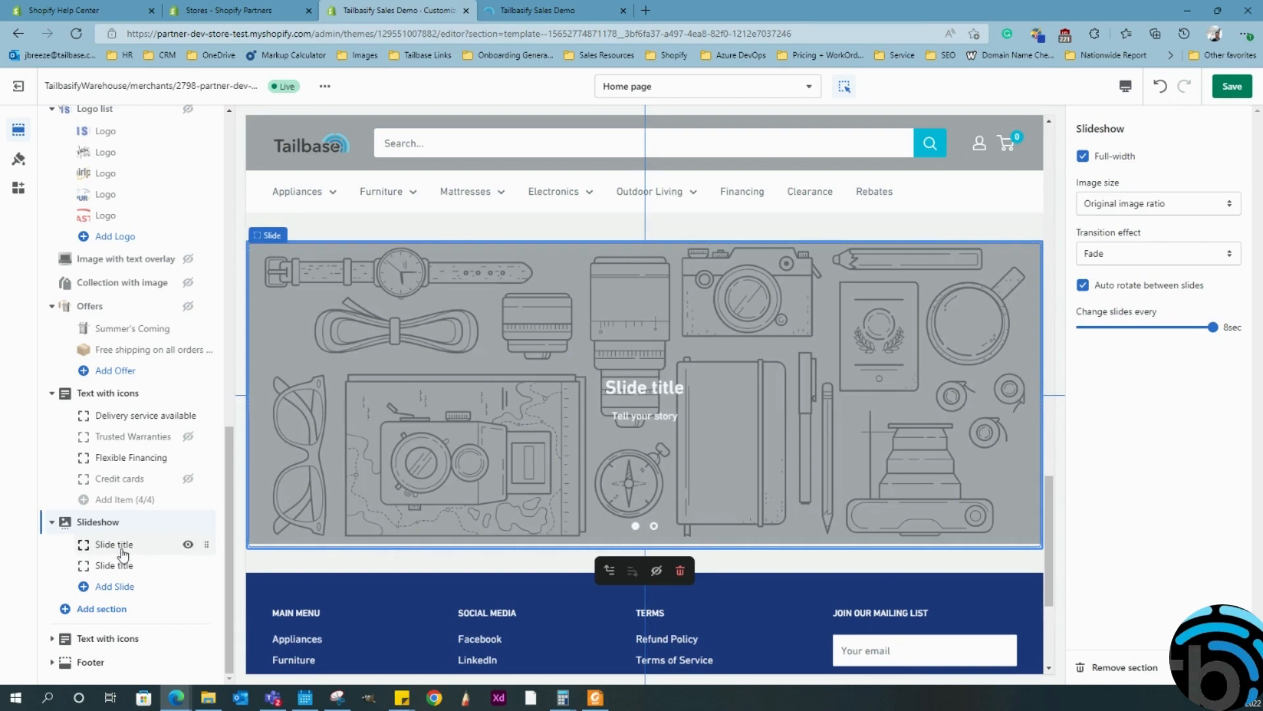
Step: Look through the first slide's settings in the added slideshow, including images, overlay, heading, content and button options
click(121, 546)
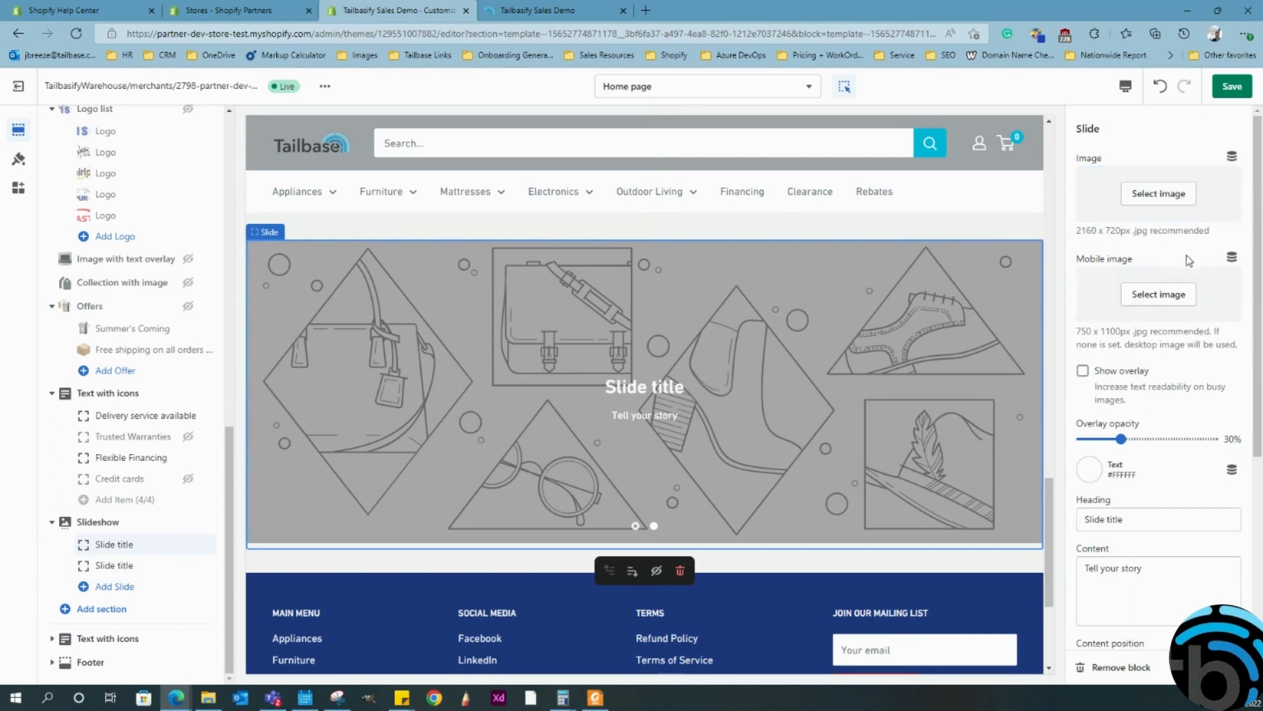
scroll(1158, 283, down, 1)
scroll(1132, 265, down, 2)
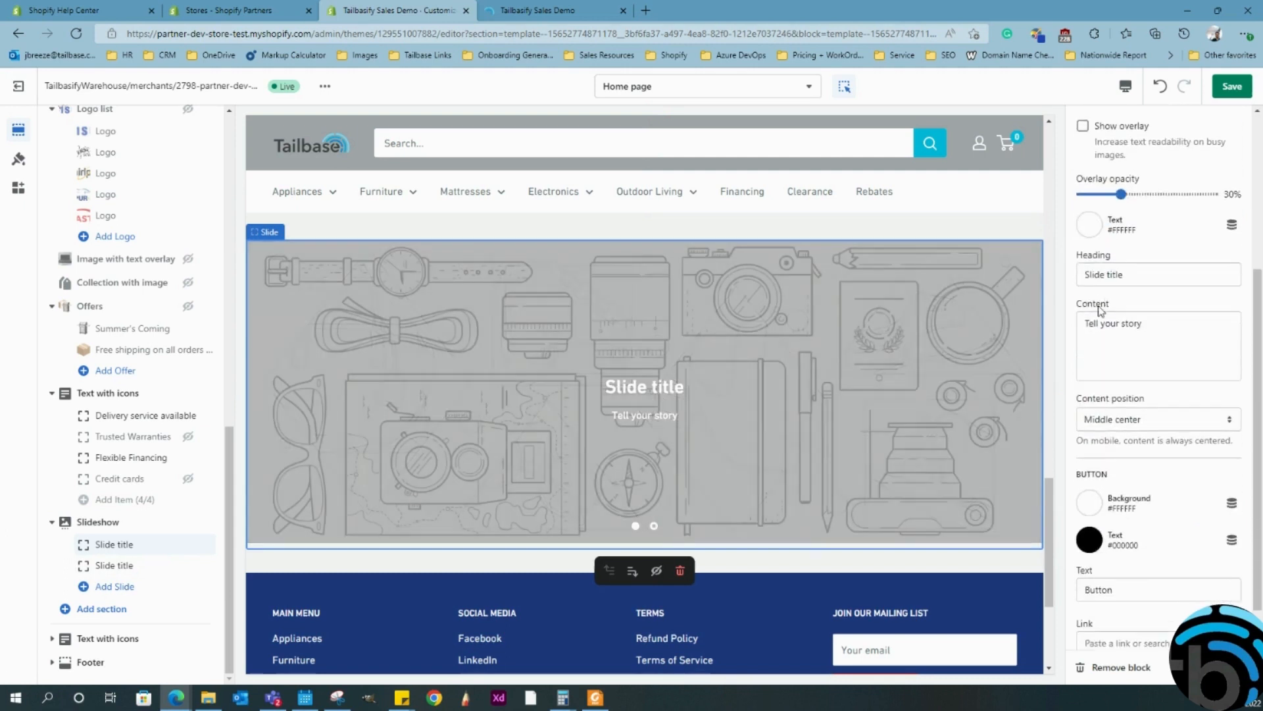
scroll(1130, 283, down, 1)
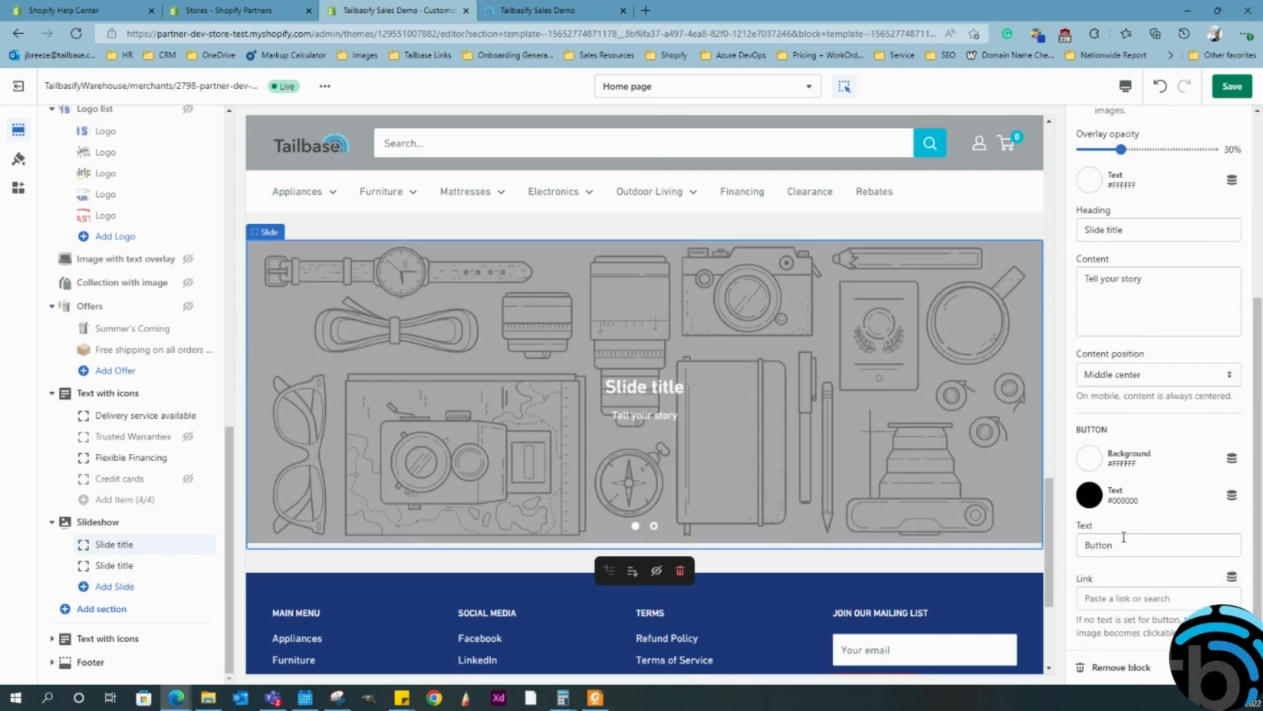
scroll(1140, 413, up, 4)
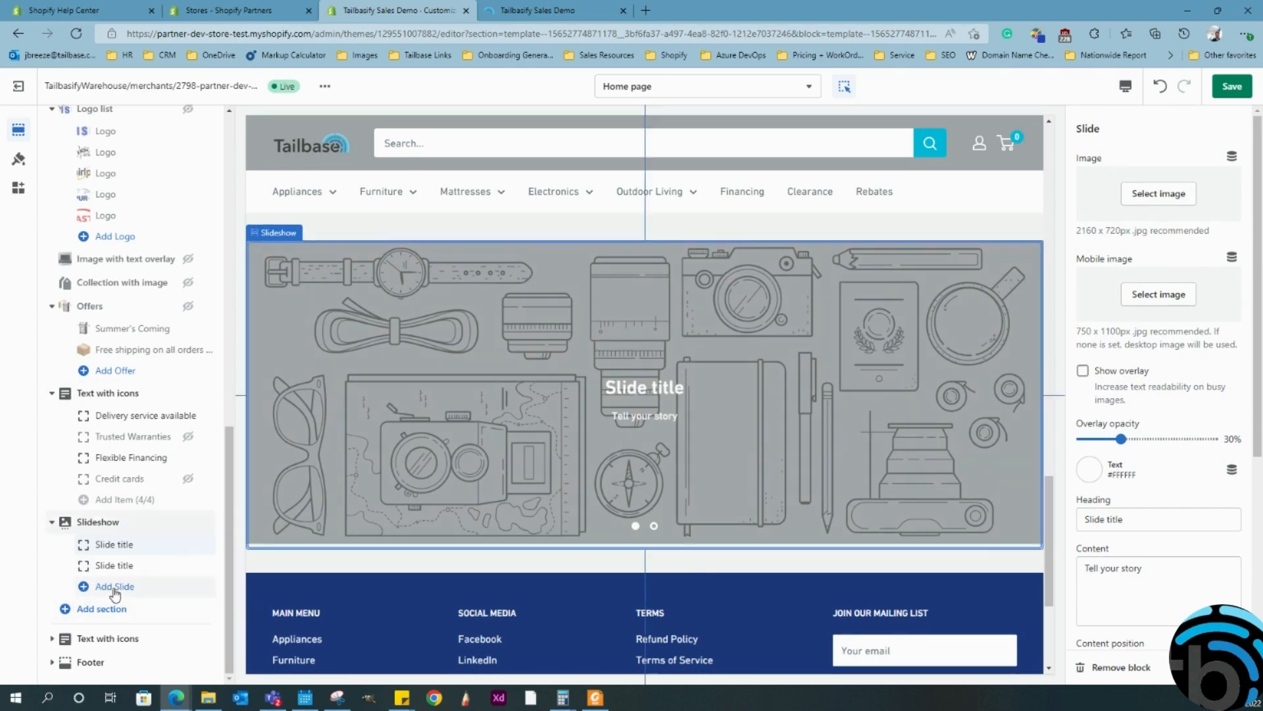
Step: Add four more slides to the added Slideshow section, bringing it to the six-slide limit
click(136, 589)
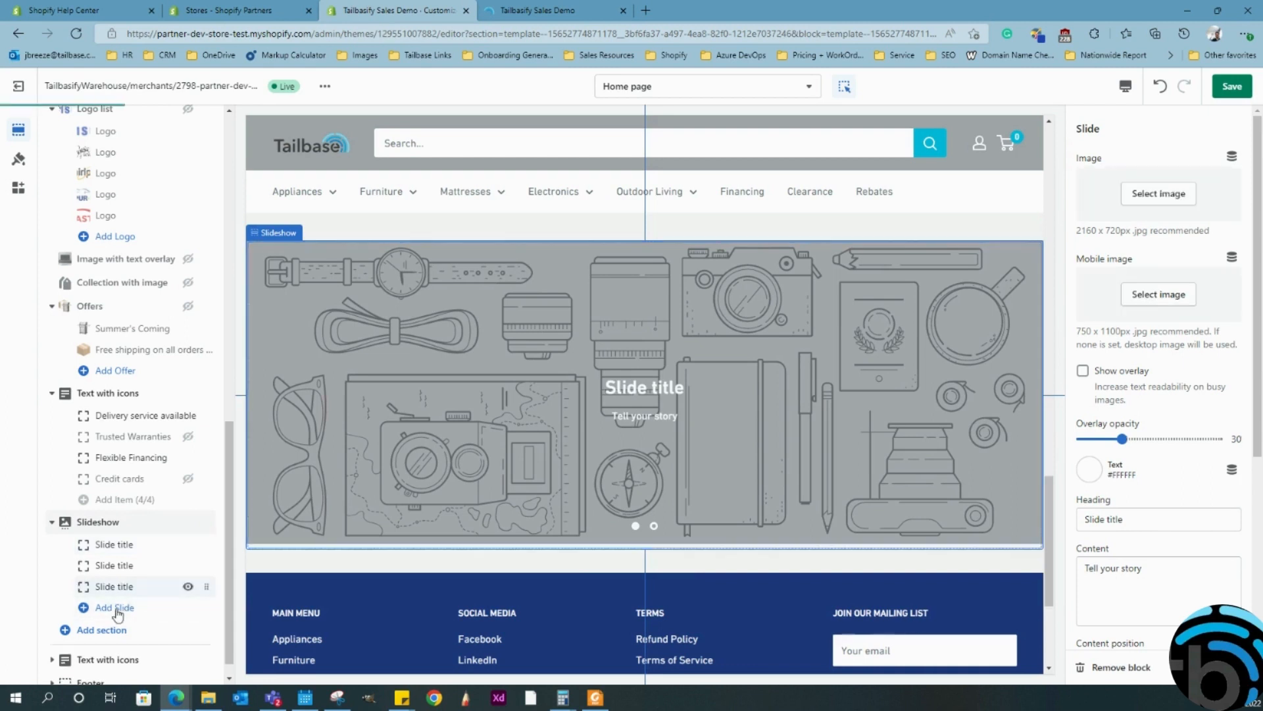
click(120, 606)
click(120, 587)
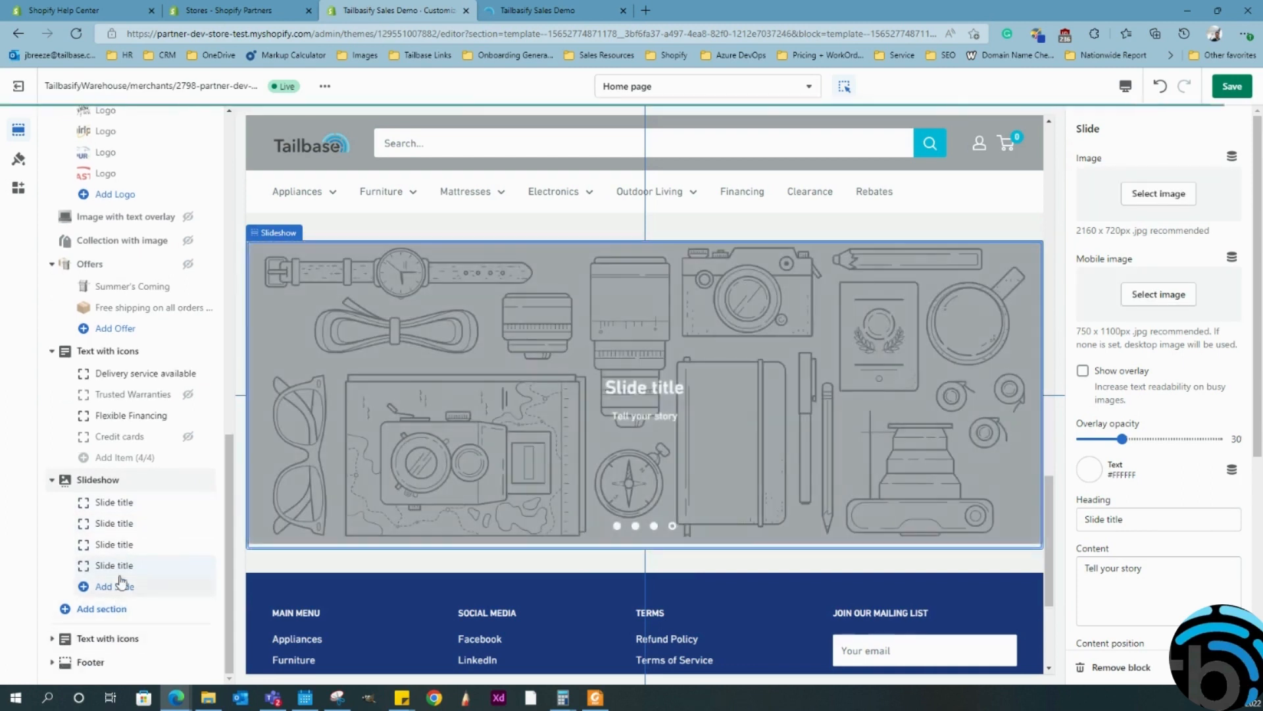
click(125, 611)
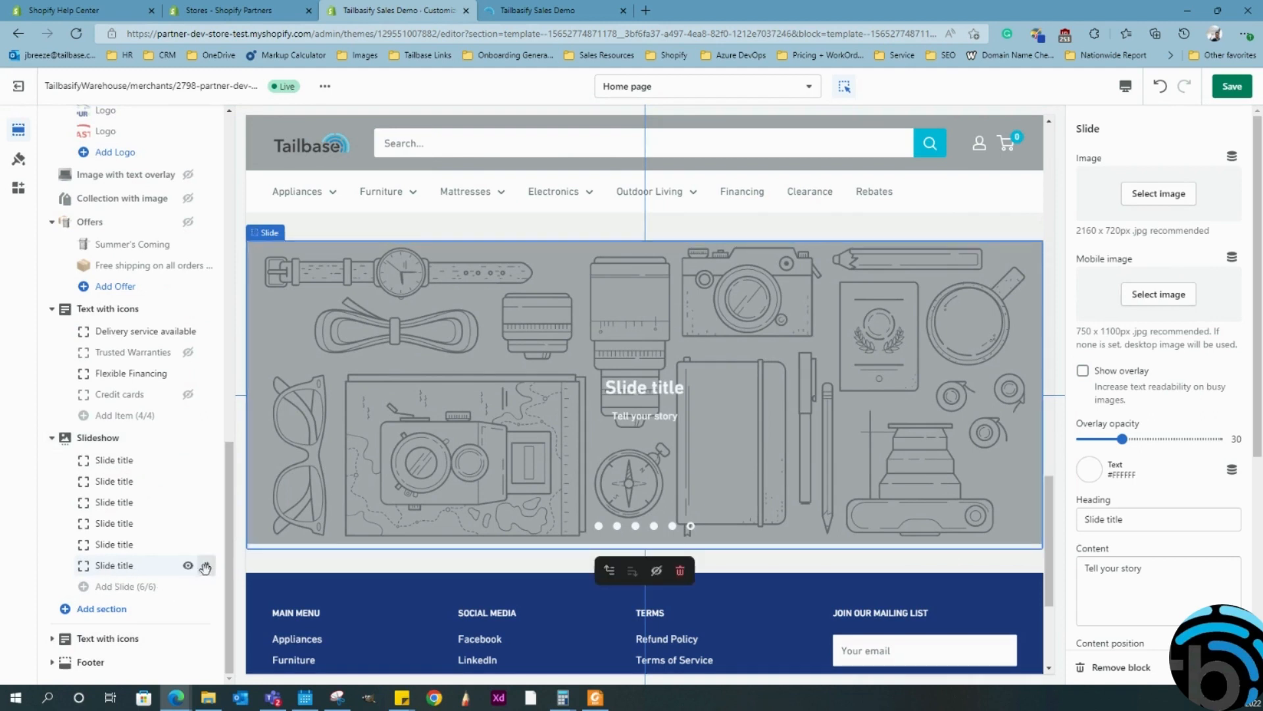
Step: Move a lower slide to the start of the added slideshow and reposition that section directly below the original Slideshow
drag(210, 531, 200, 462)
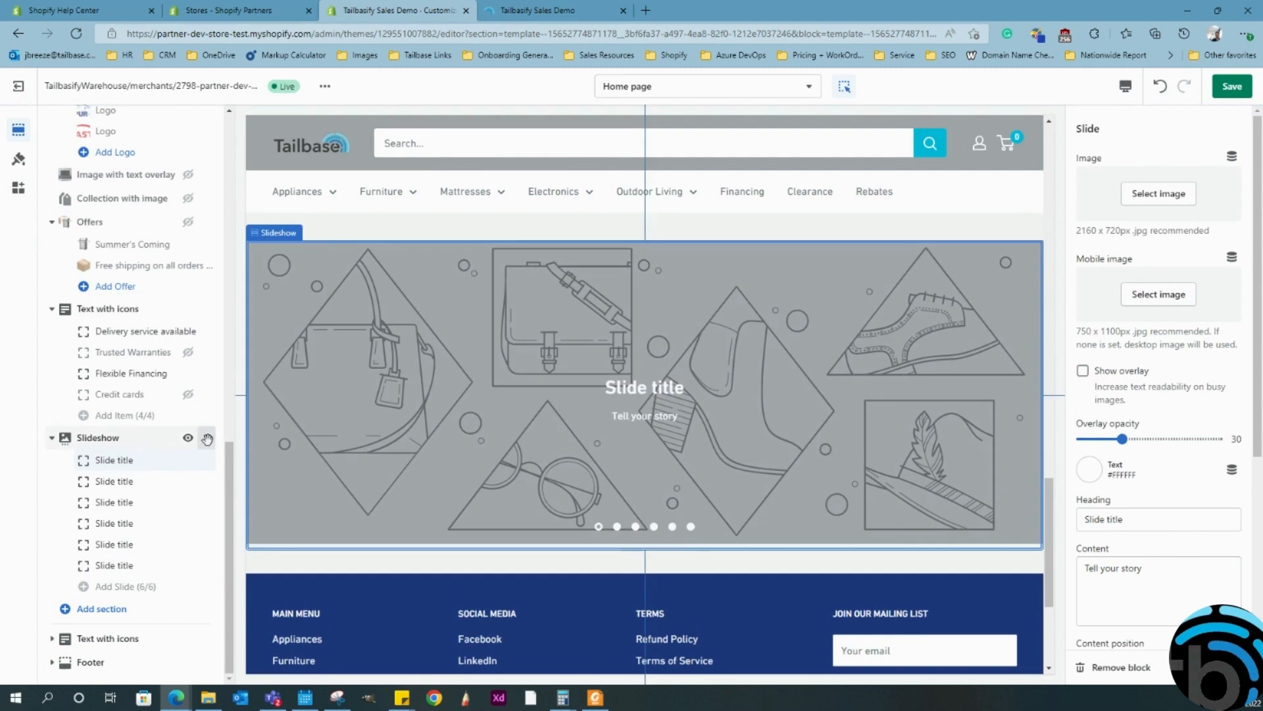
drag(200, 438, 152, 260)
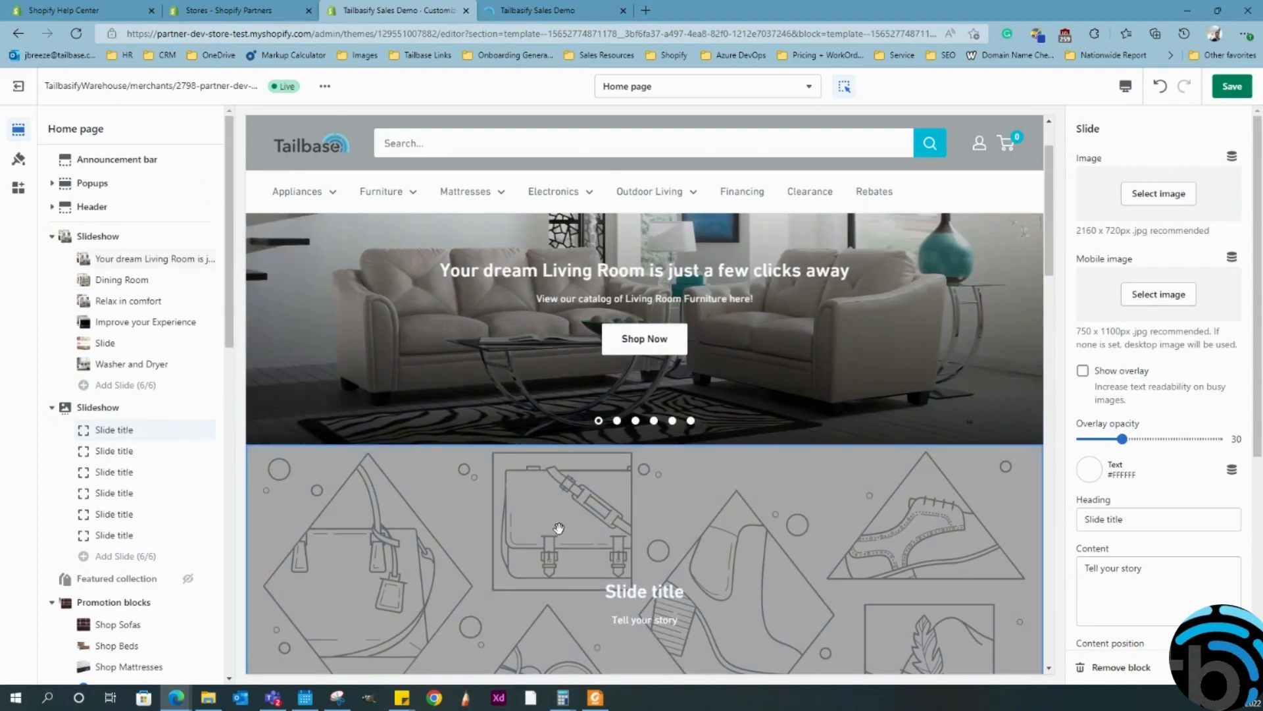
click(101, 409)
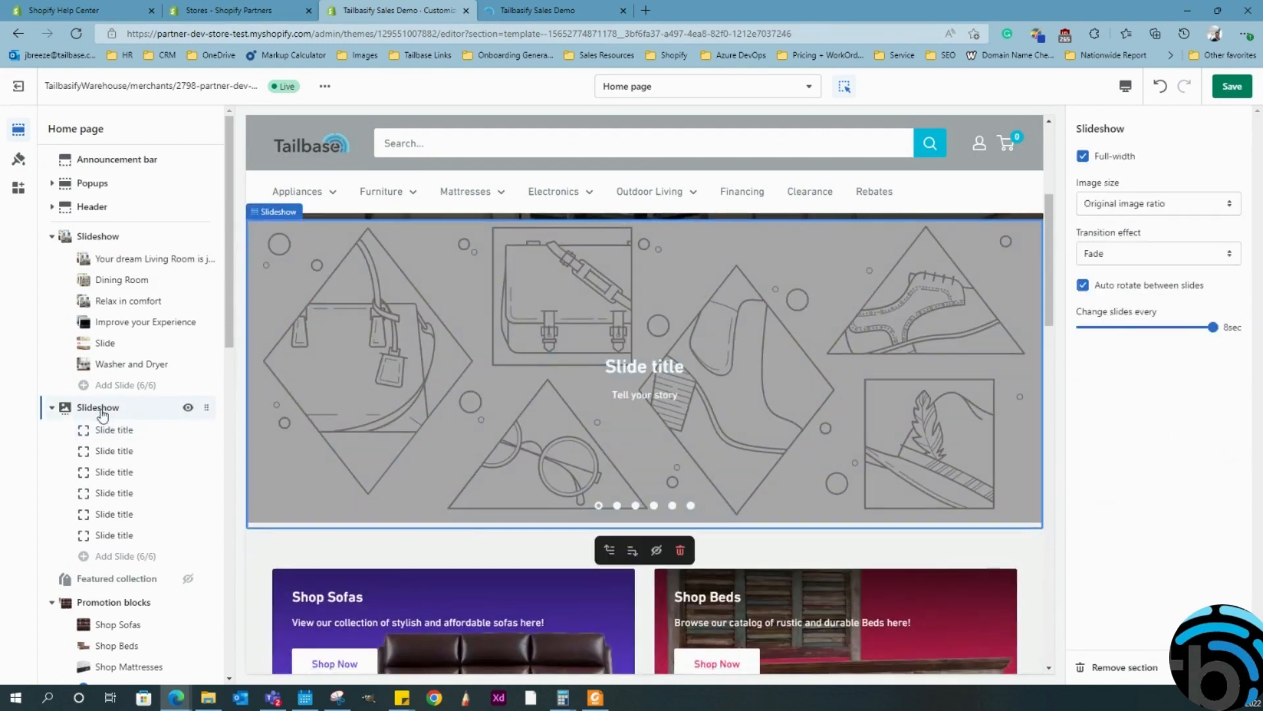
scroll(598, 475, up, 3)
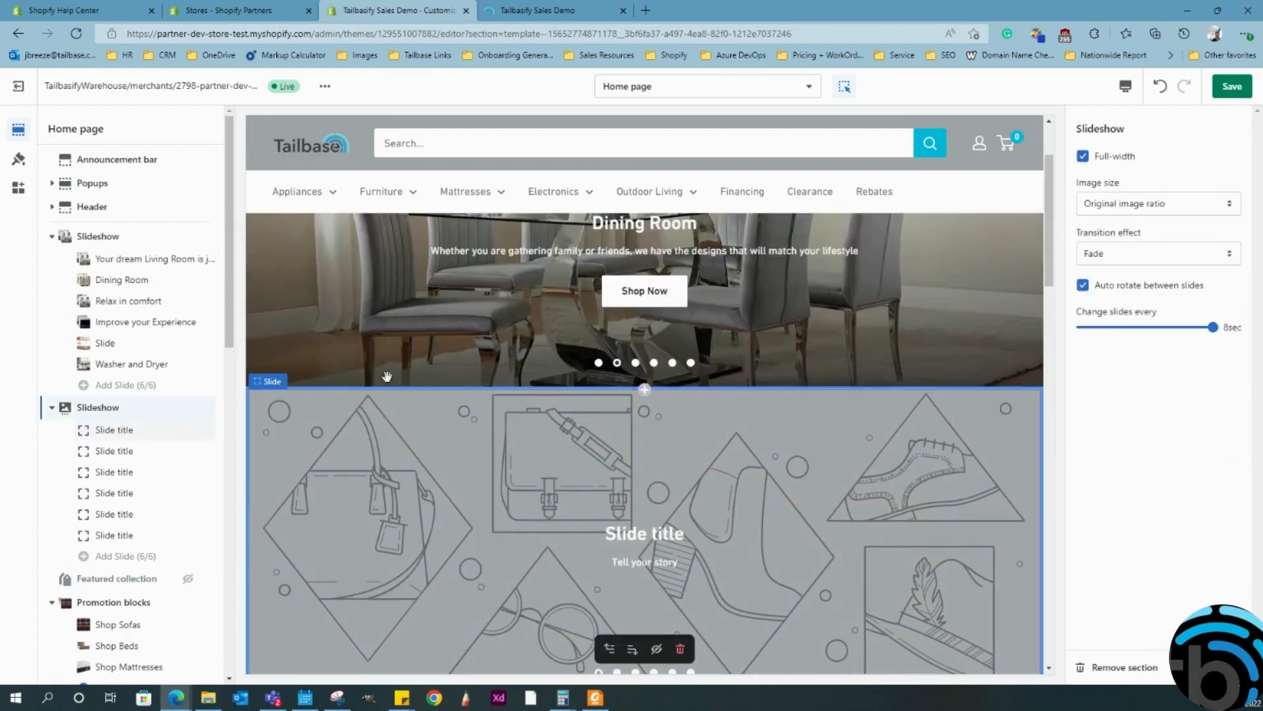
Step: Hide the added Slideshow section, check the Home page preview without it, and show the section again
mouse_move(193, 413)
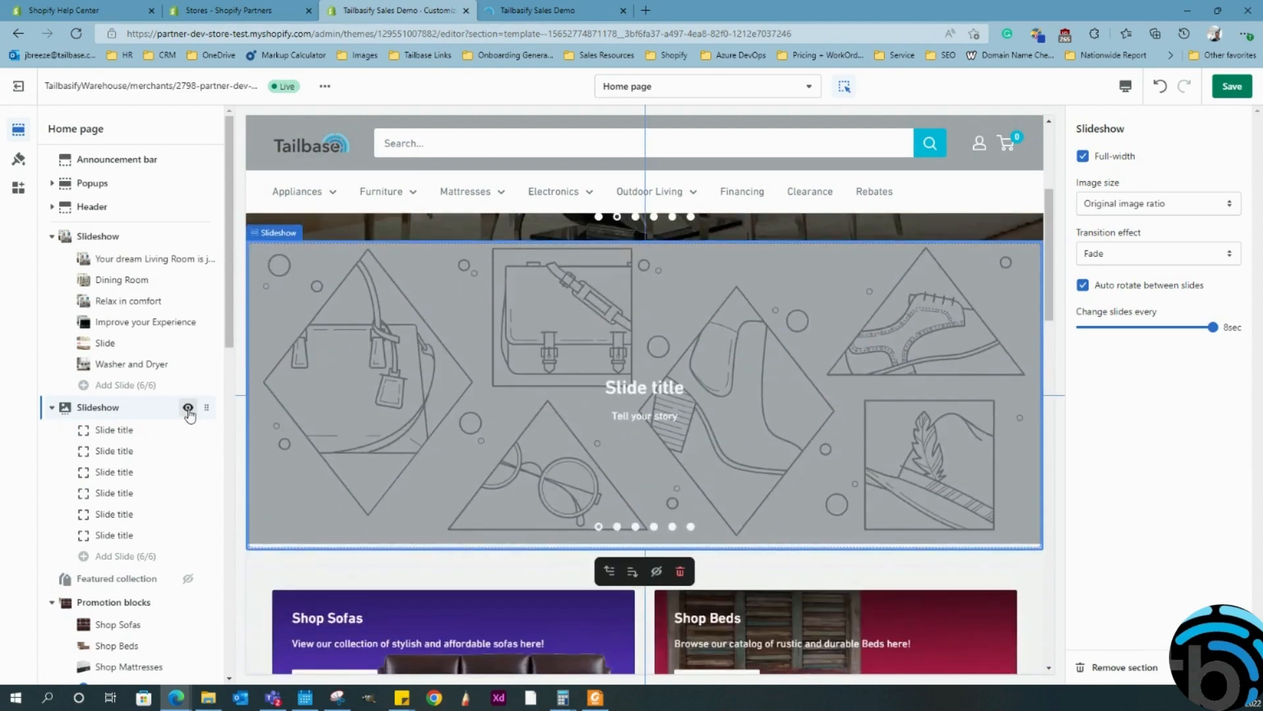
click(188, 408)
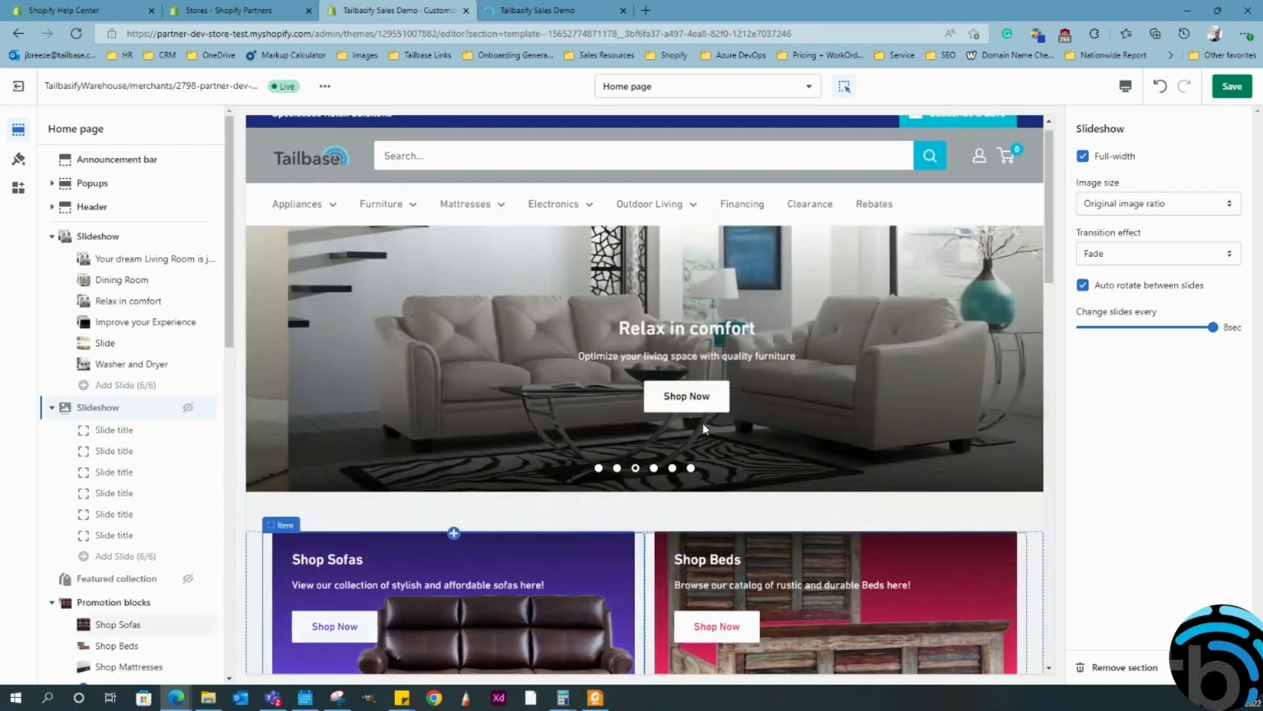
scroll(530, 429, down, 1)
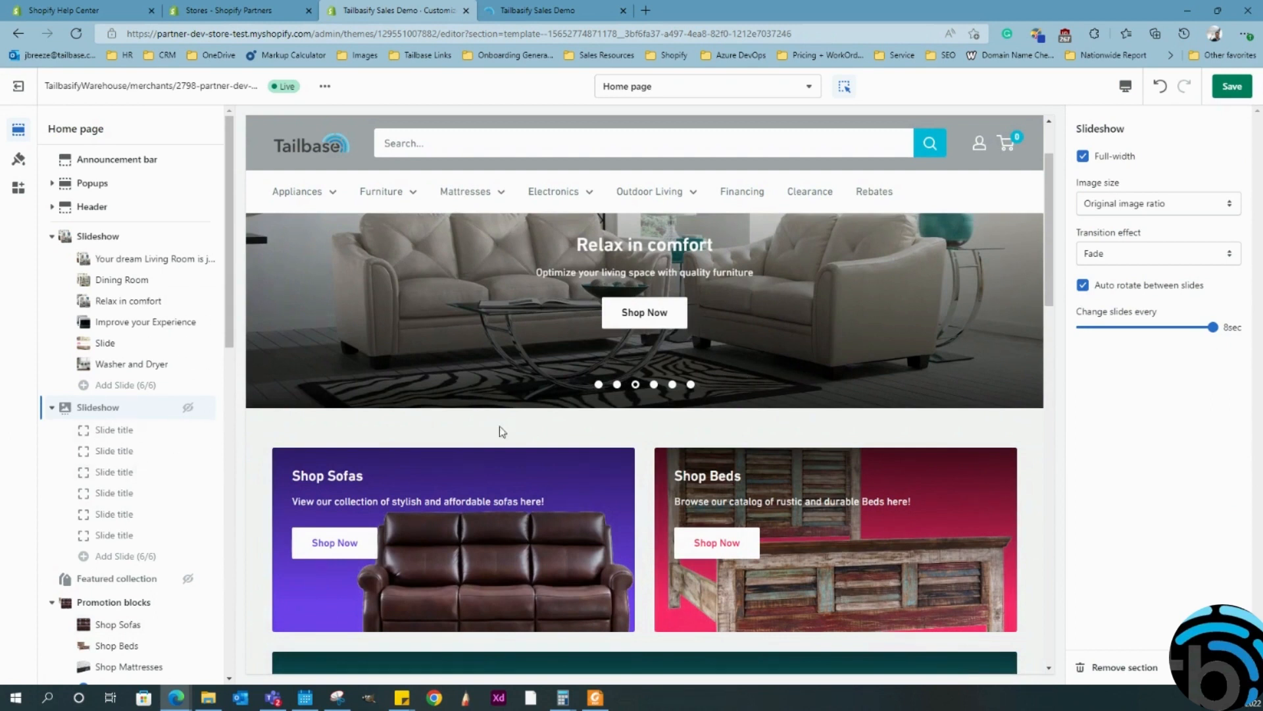
scroll(571, 500, up, 1)
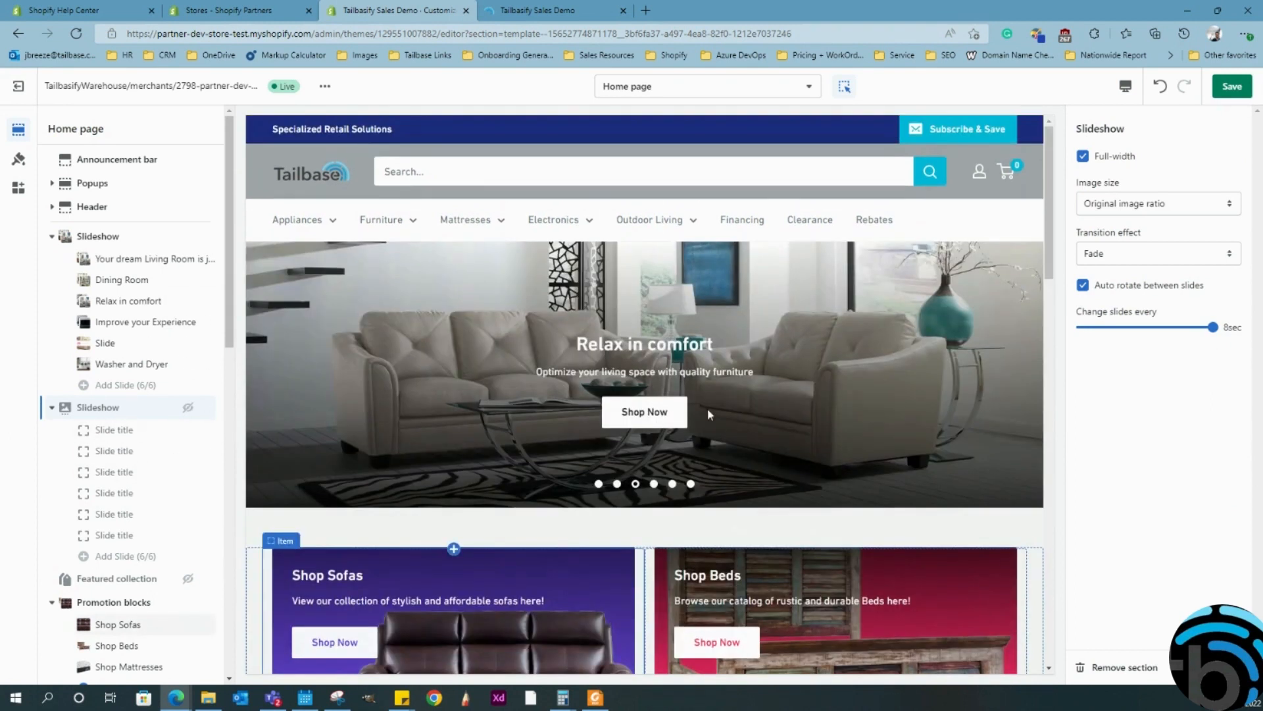
click(187, 408)
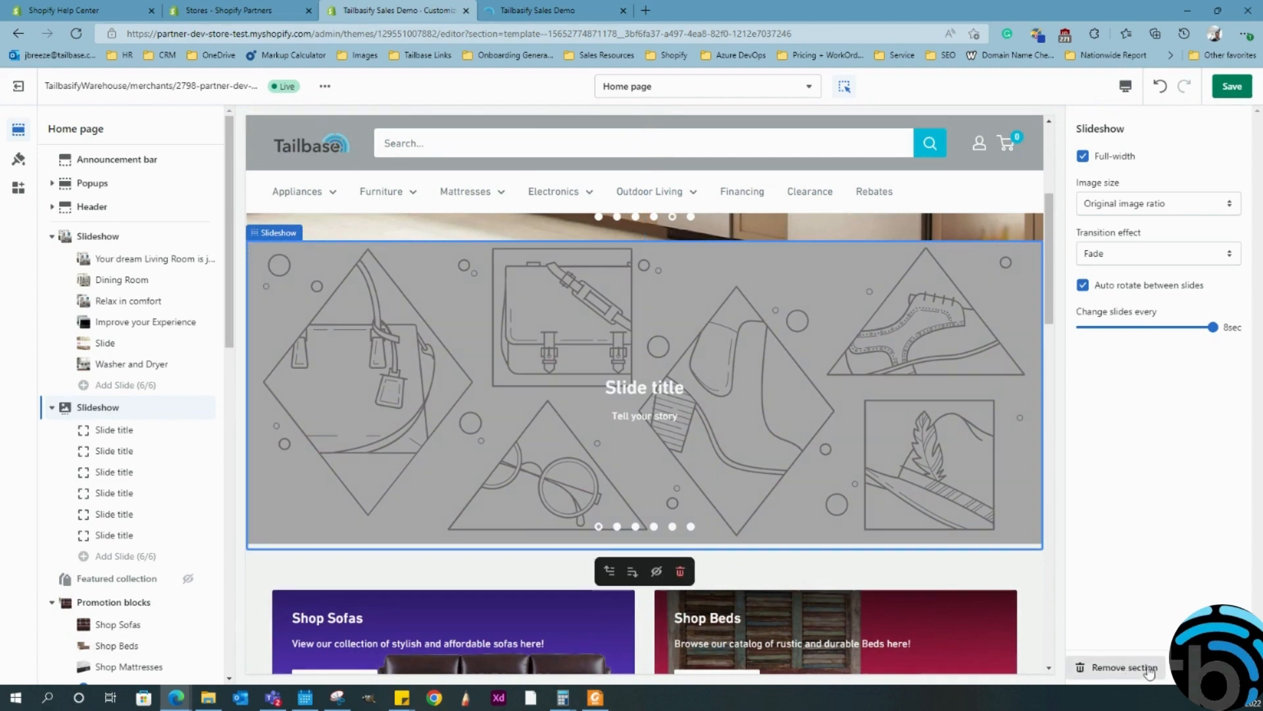
Step: Remove the added Slideshow section from the Home page and check the preview around the promotion blocks
click(1113, 668)
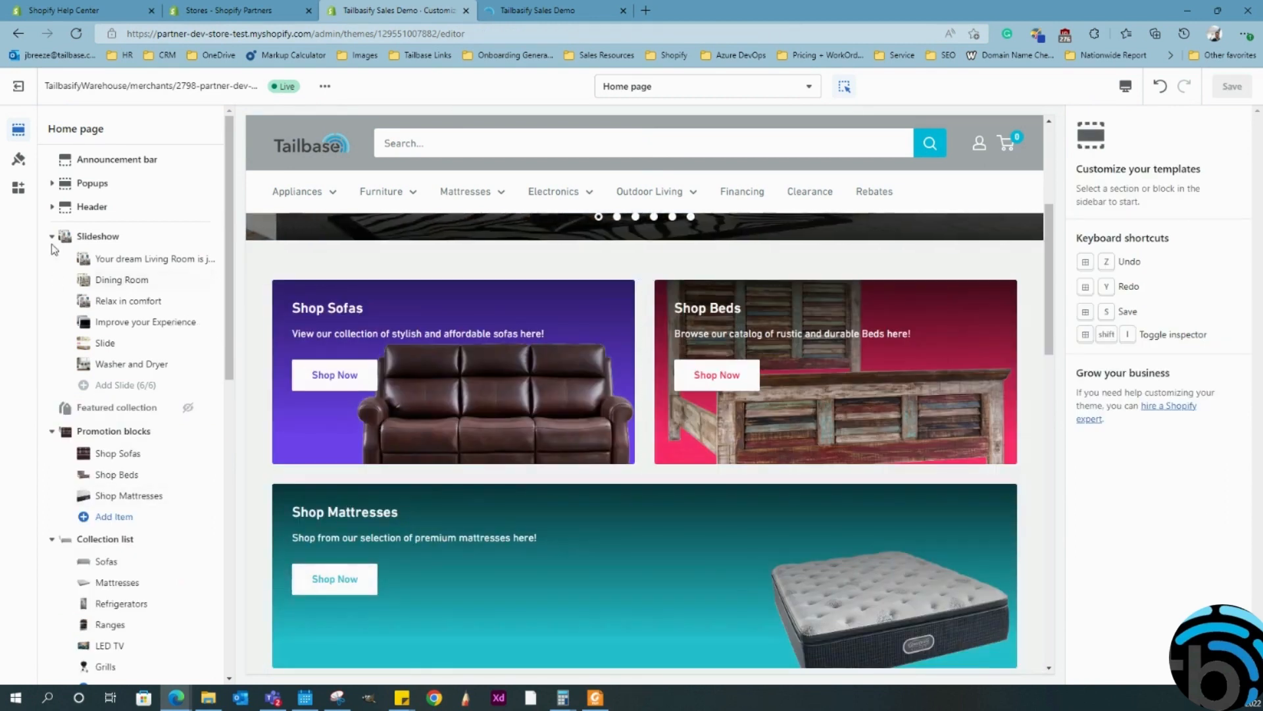
scroll(570, 431, up, 2)
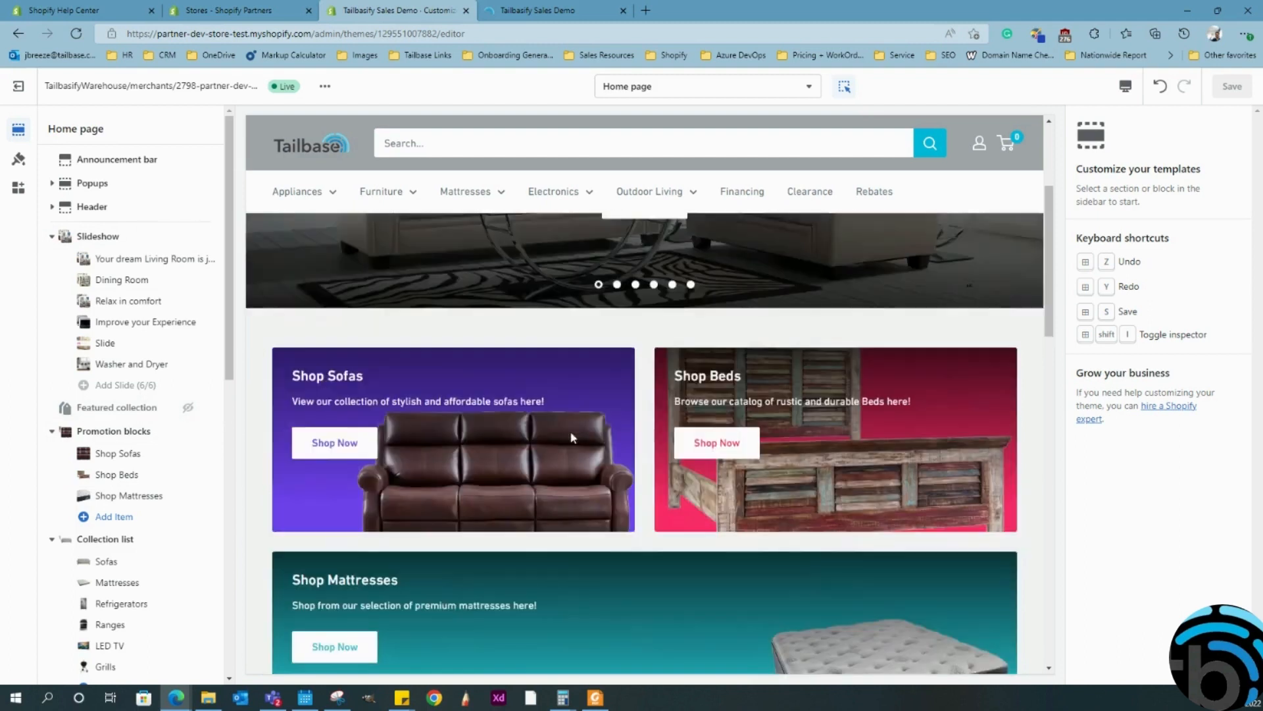
scroll(453, 317, down, 2)
scroll(501, 307, up, 1)
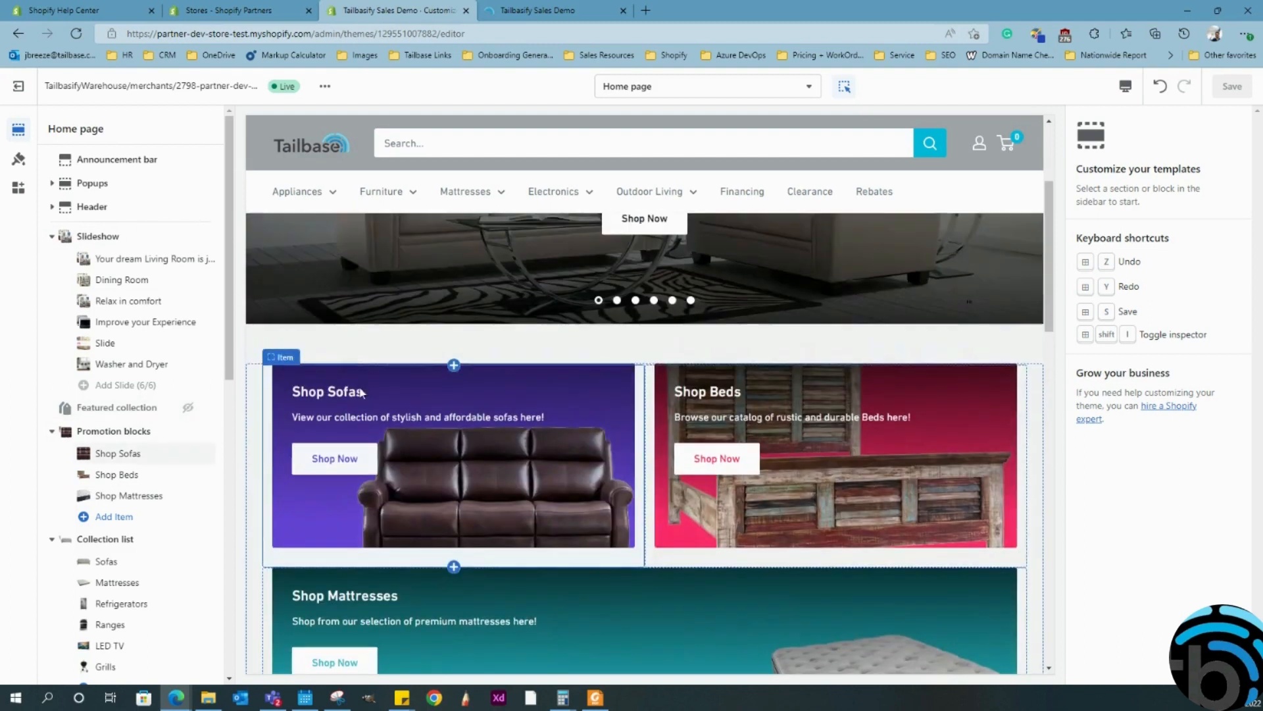
Step: Make the hidden Featured collection section visible on the Home page and look over its settings
click(105, 408)
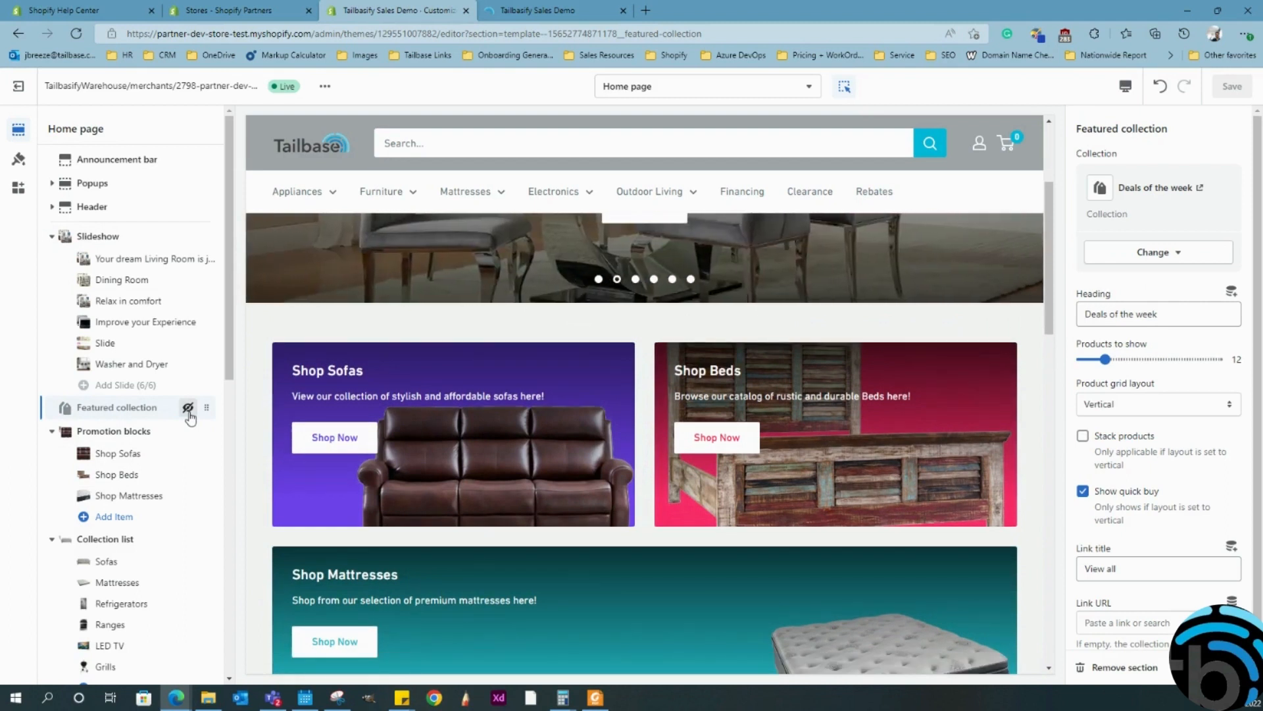
click(189, 415)
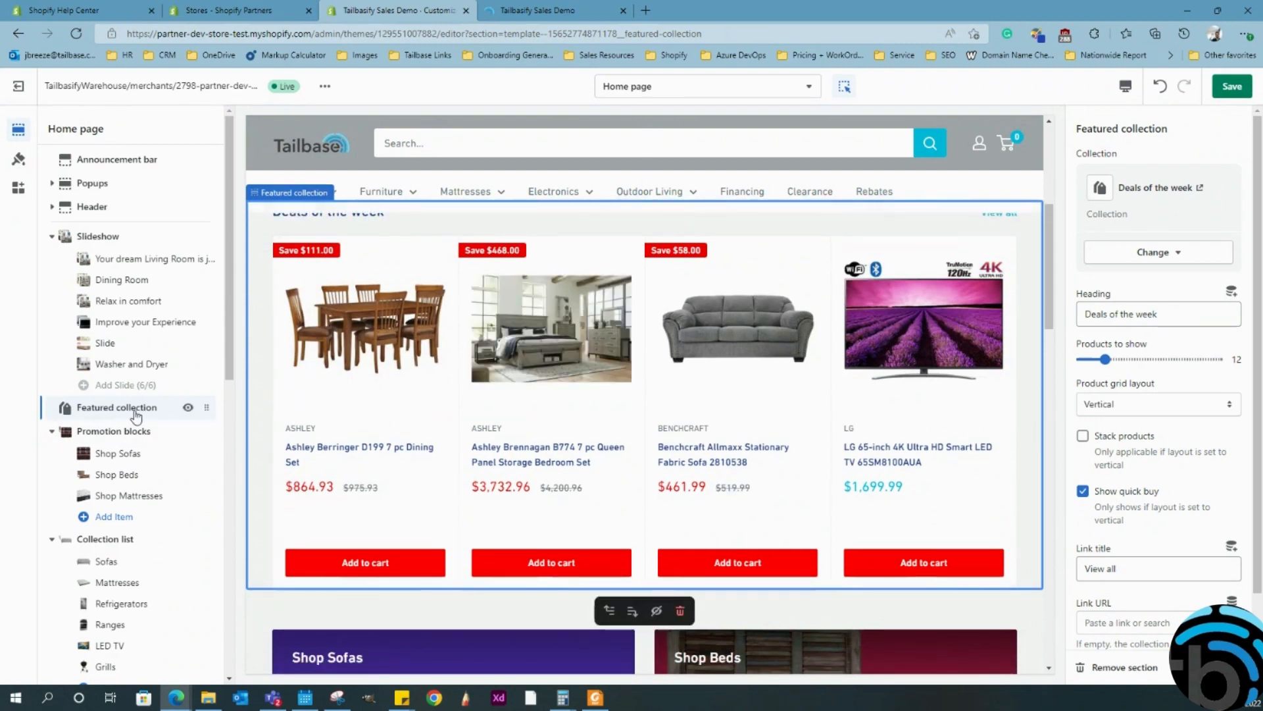
scroll(1146, 343, down, 1)
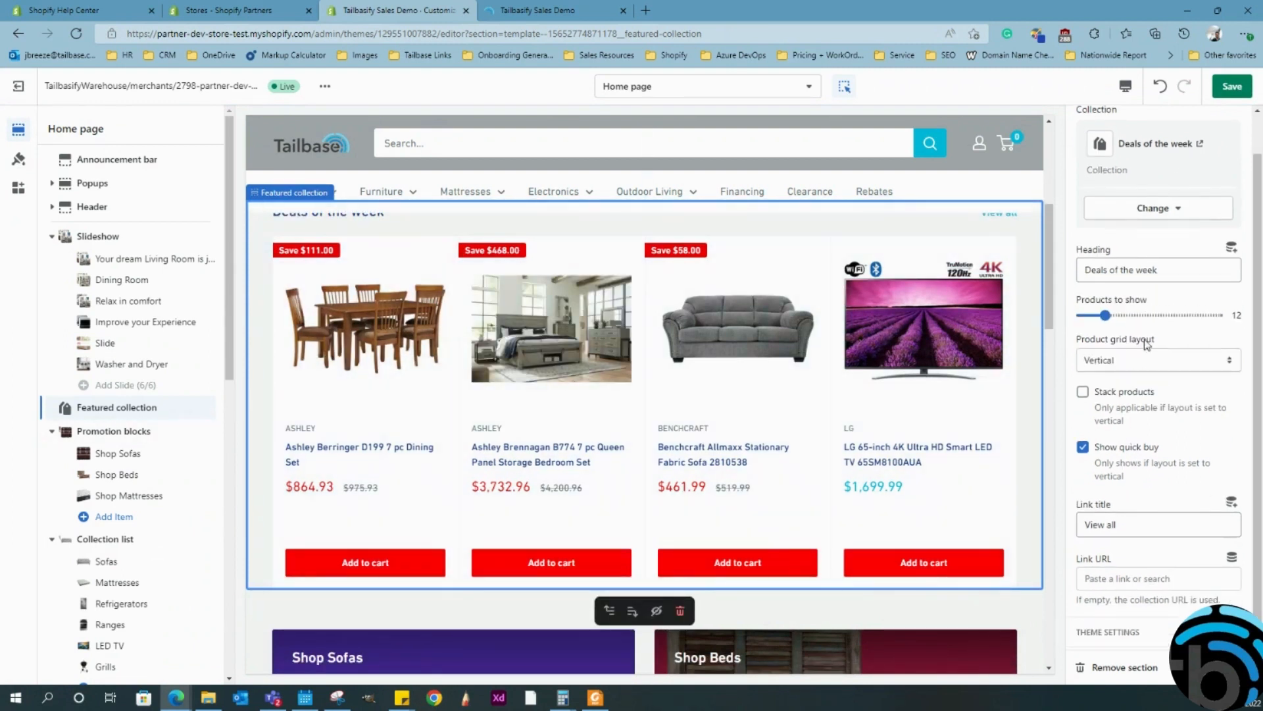
scroll(1135, 526, up, 1)
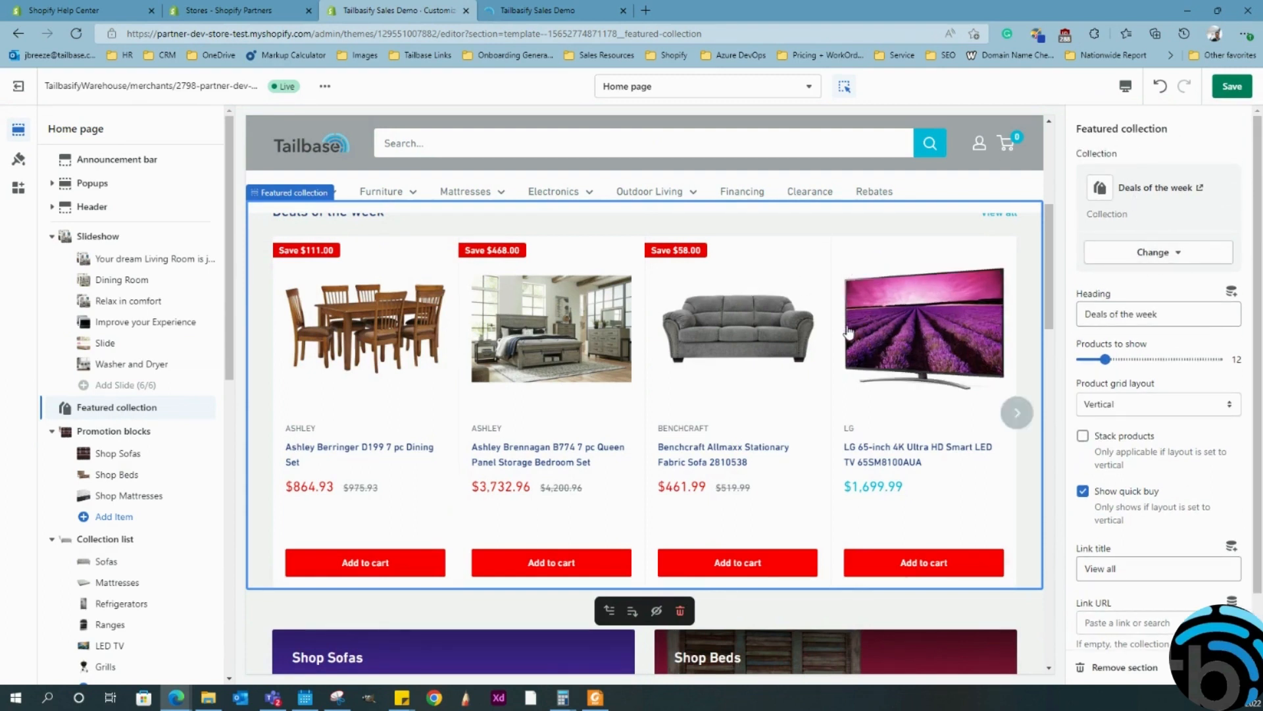
Step: Review the Deals of the week products in the preview and the layout options, and hide the Featured collection again
scroll(1013, 408, up, 1)
scroll(1191, 460, down, 1)
scroll(1192, 474, up, 1)
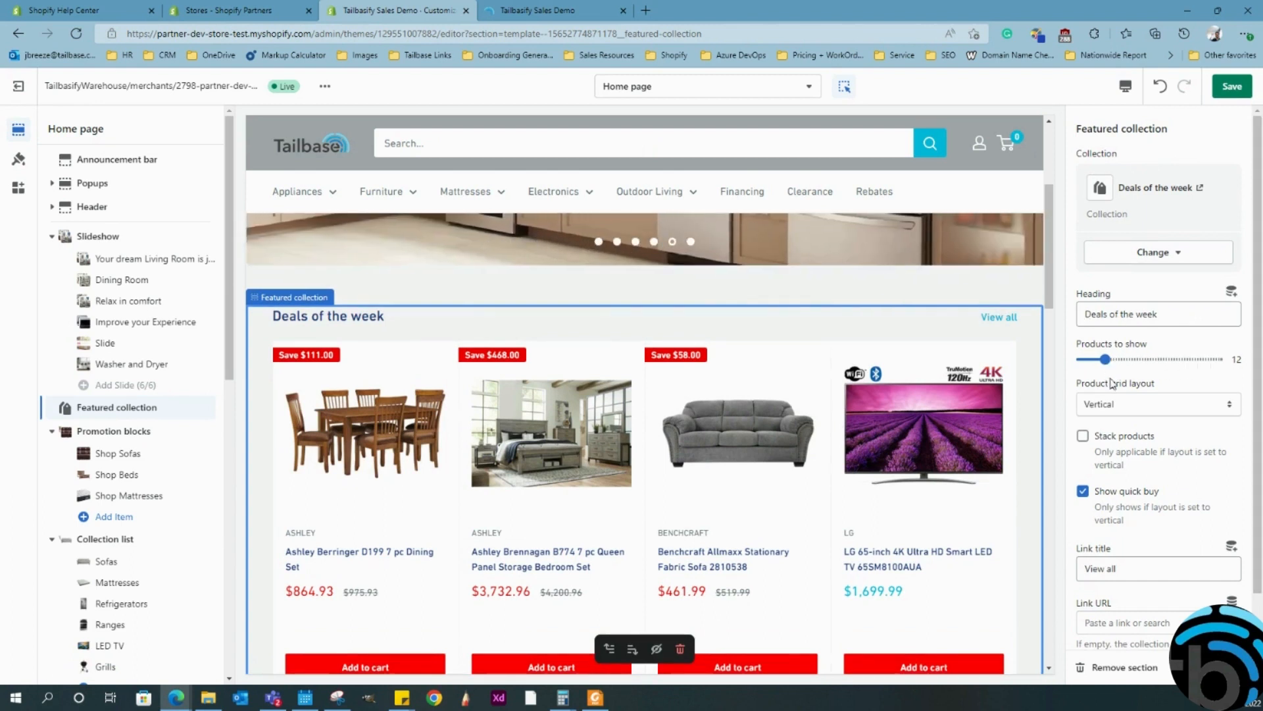
scroll(1145, 342, down, 1)
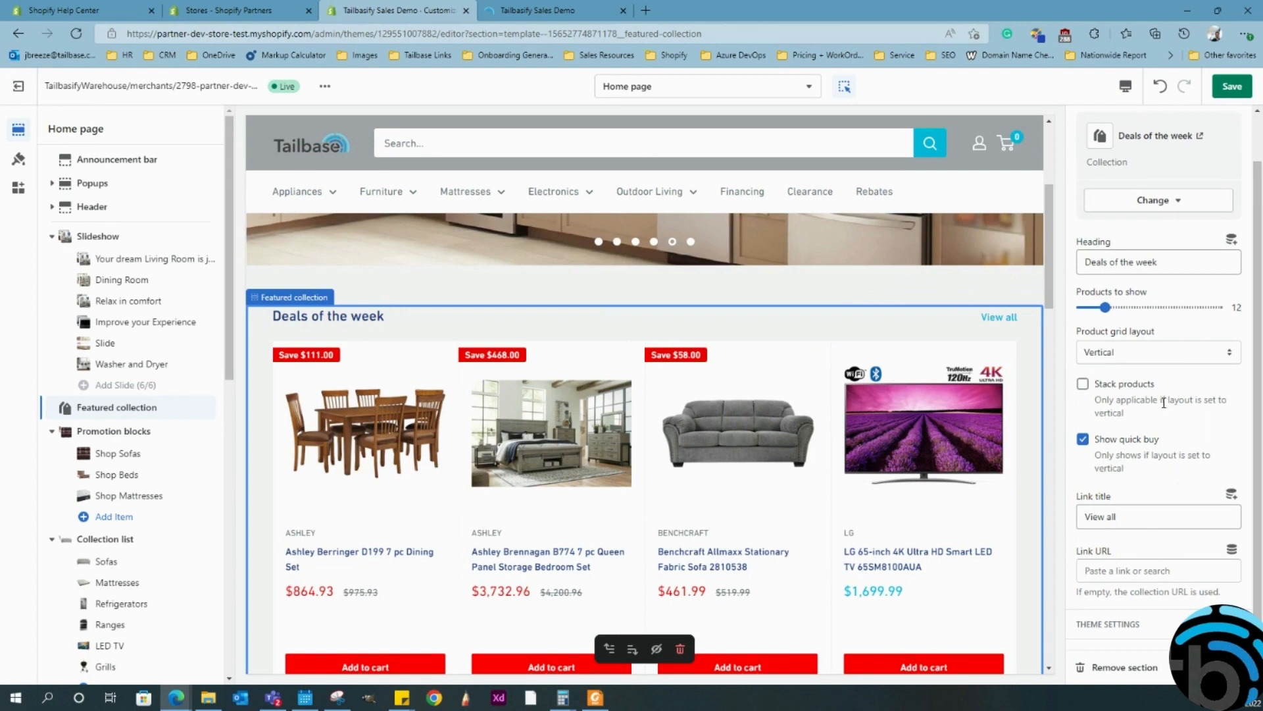
mouse_move(188, 410)
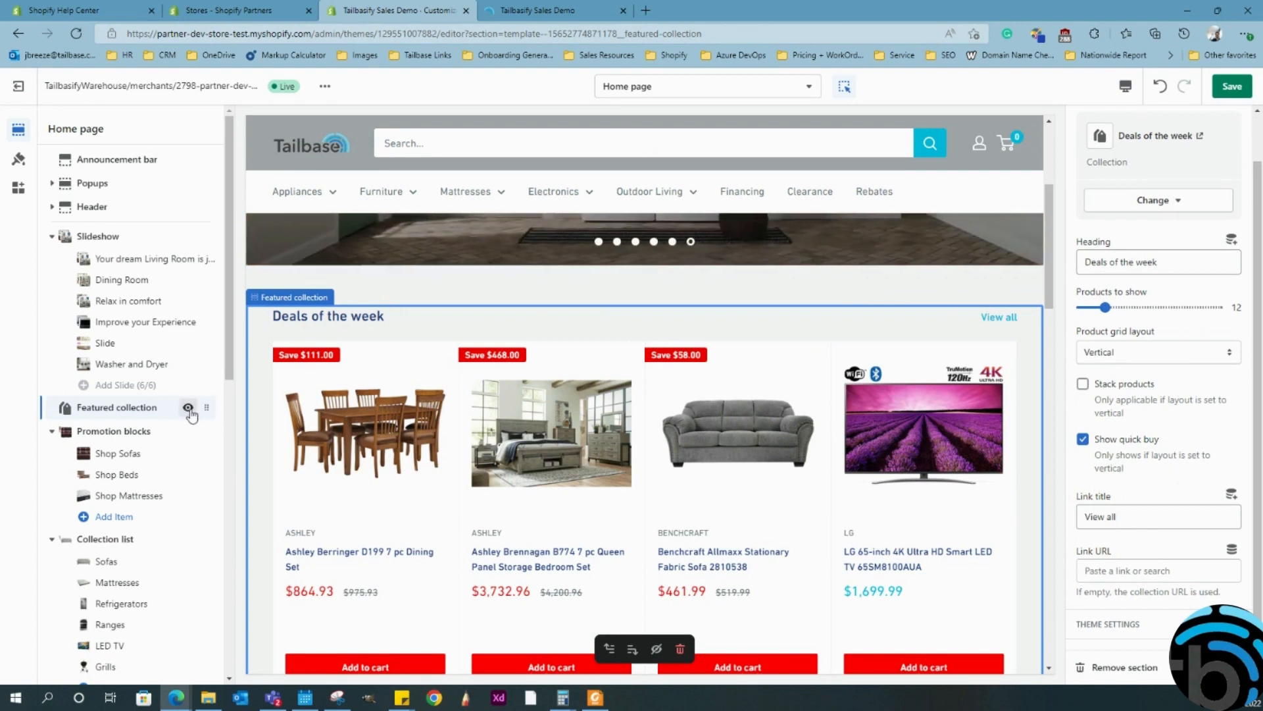
click(188, 408)
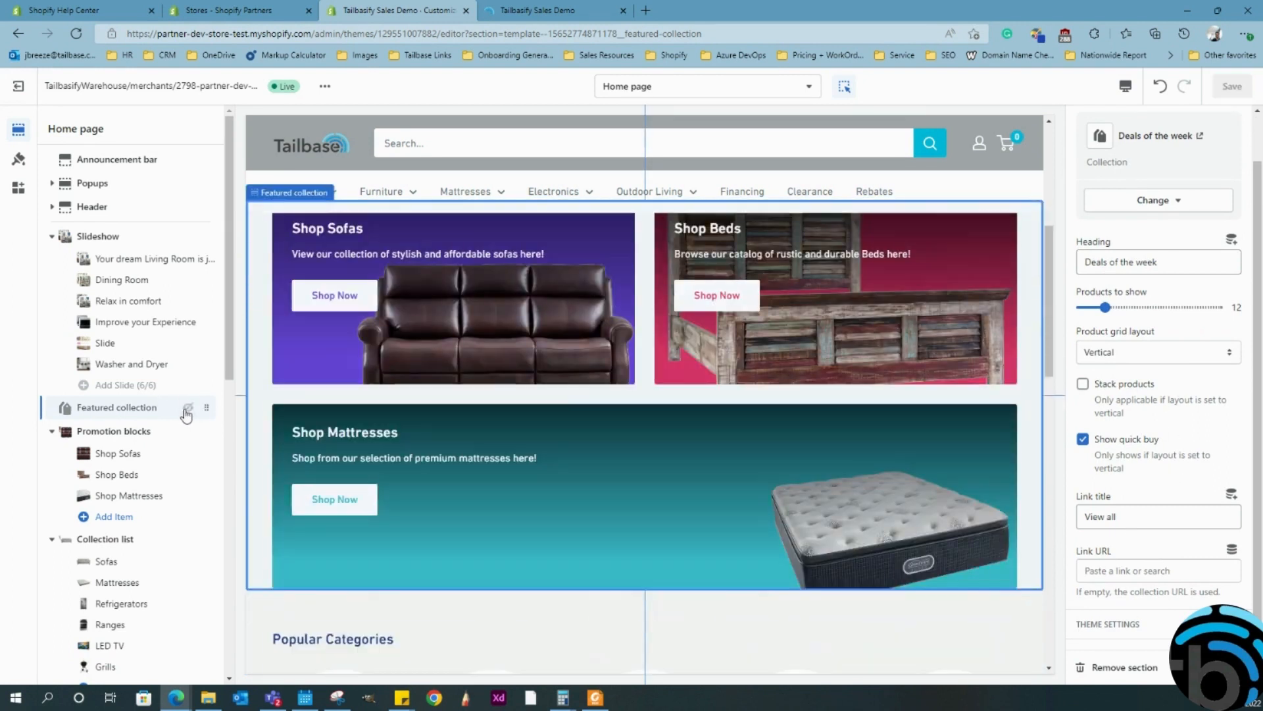
Step: Examine the Promotion blocks section's settings and the image, overlay, color, text and button options of its Shop Sofas item
click(119, 433)
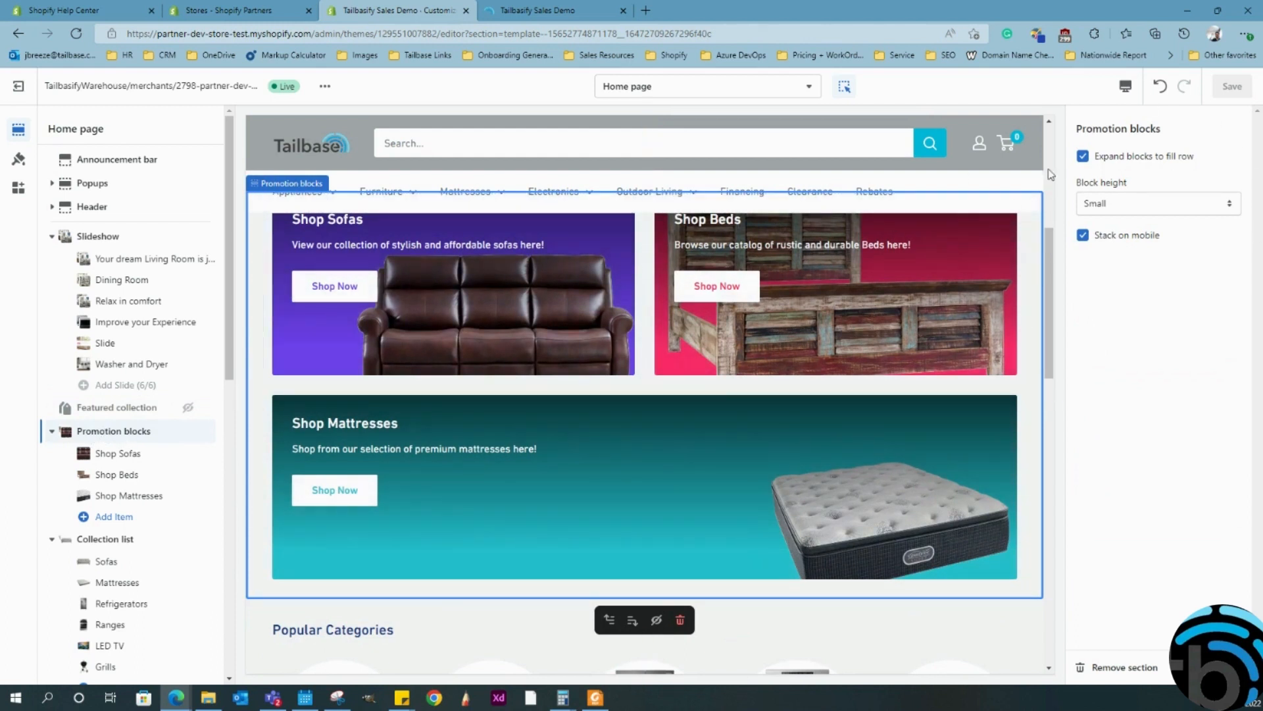
click(112, 456)
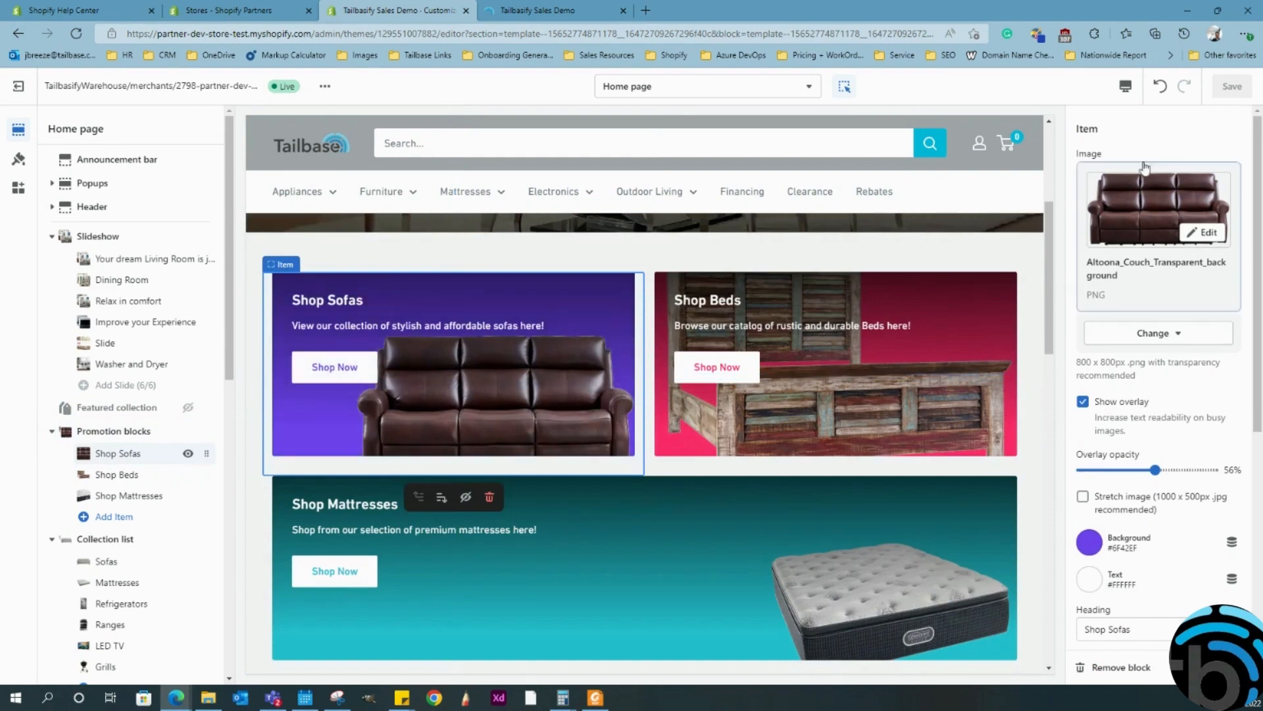
scroll(1140, 372, down, 1)
scroll(1140, 372, down, 4)
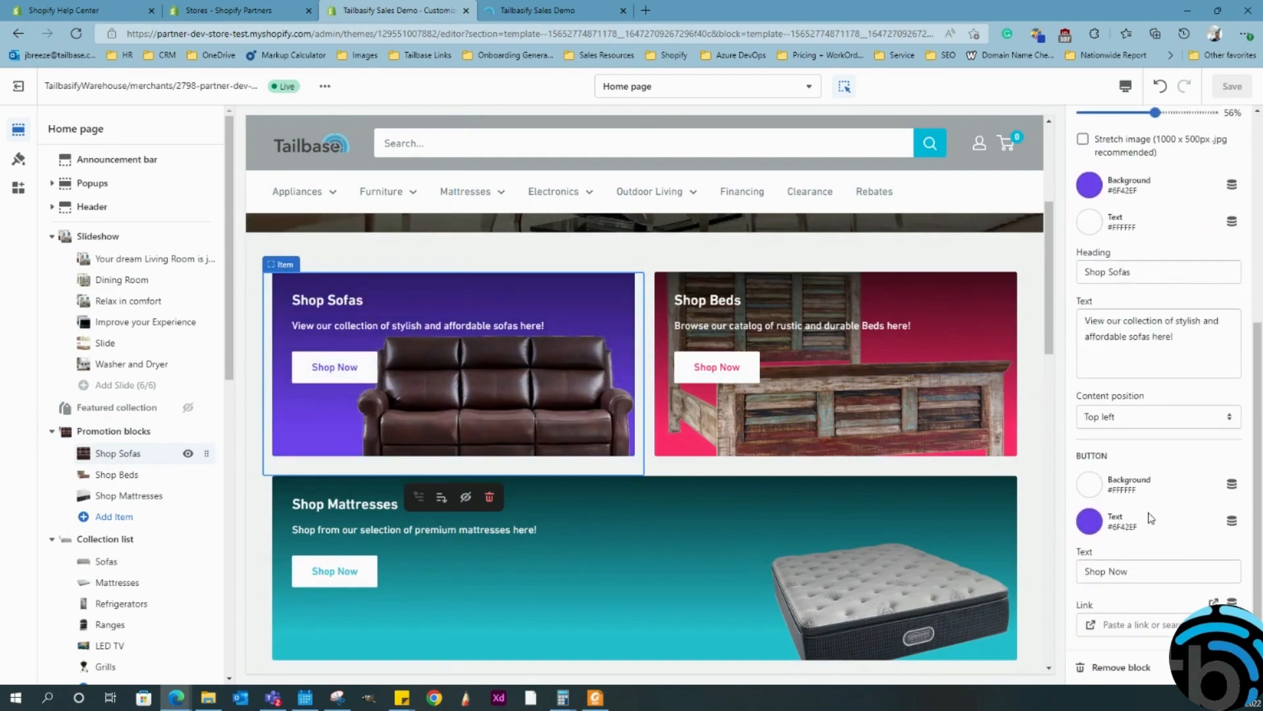
scroll(1151, 518, up, 5)
scroll(1150, 571, up, 1)
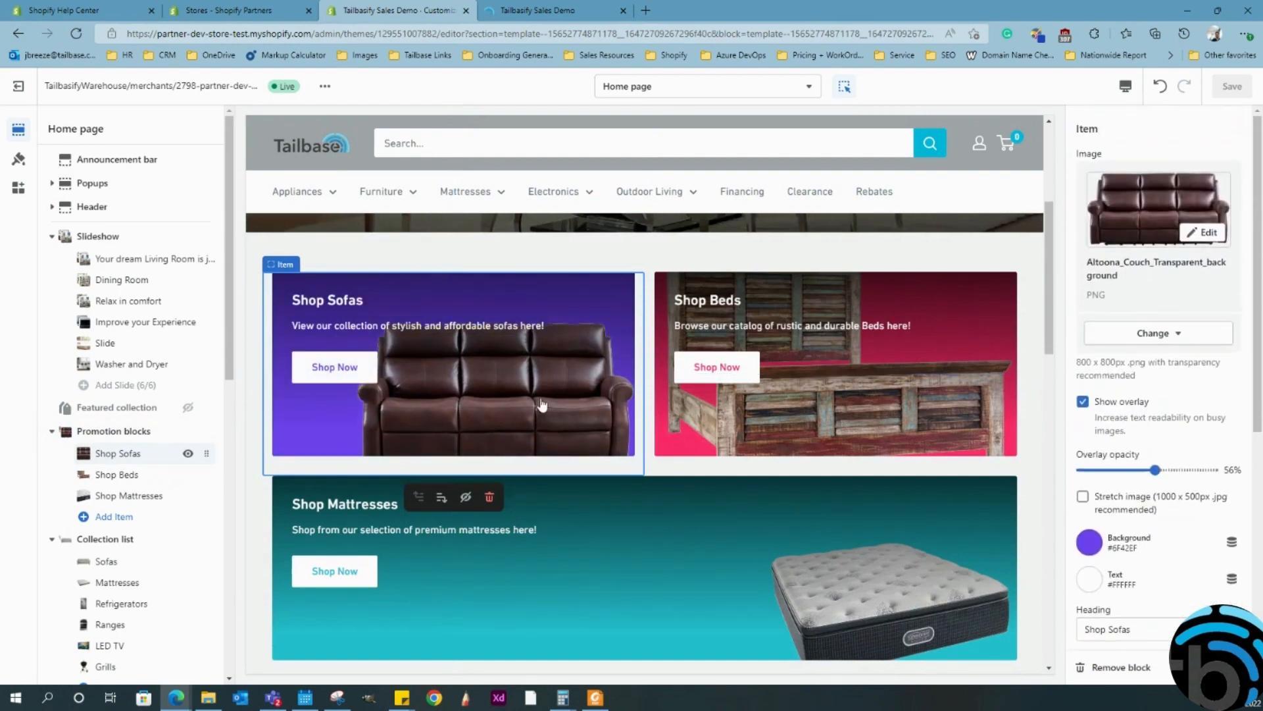
Step: Look through the list of Home page sections, from the promotion blocks down to the text with icons, and return to the list's start
scroll(112, 381, down, 1)
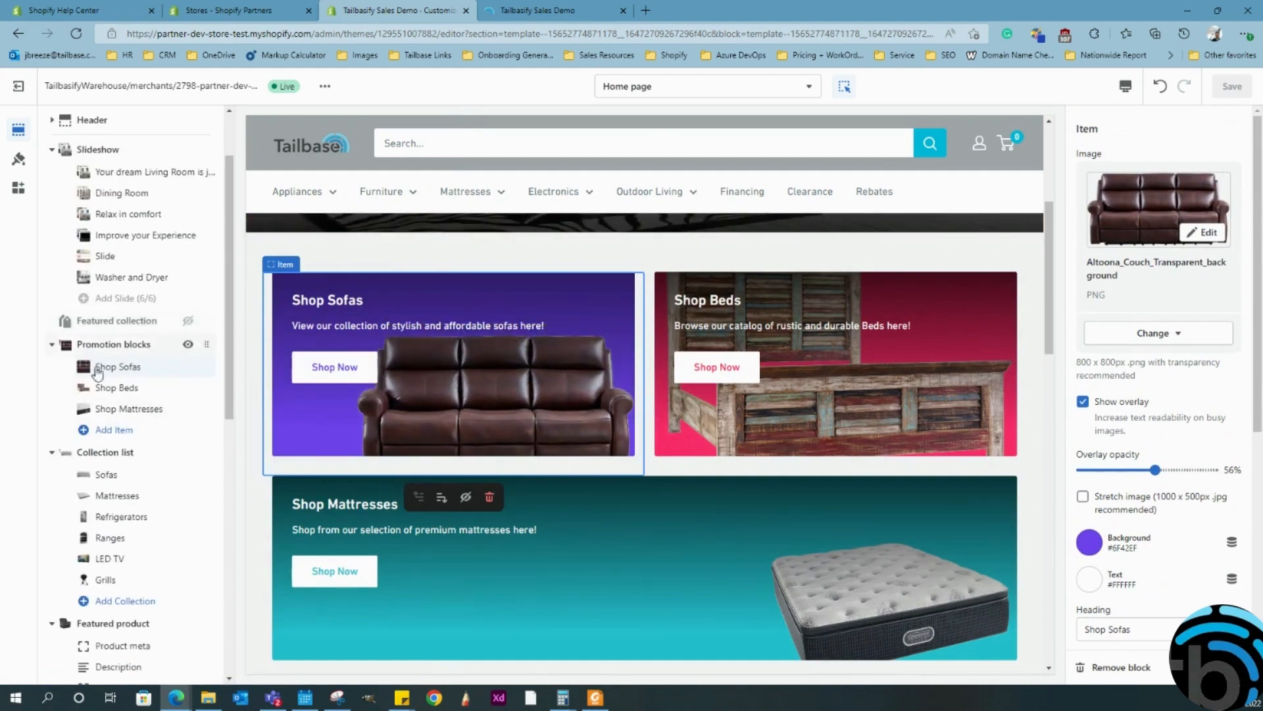
scroll(72, 318, down, 4)
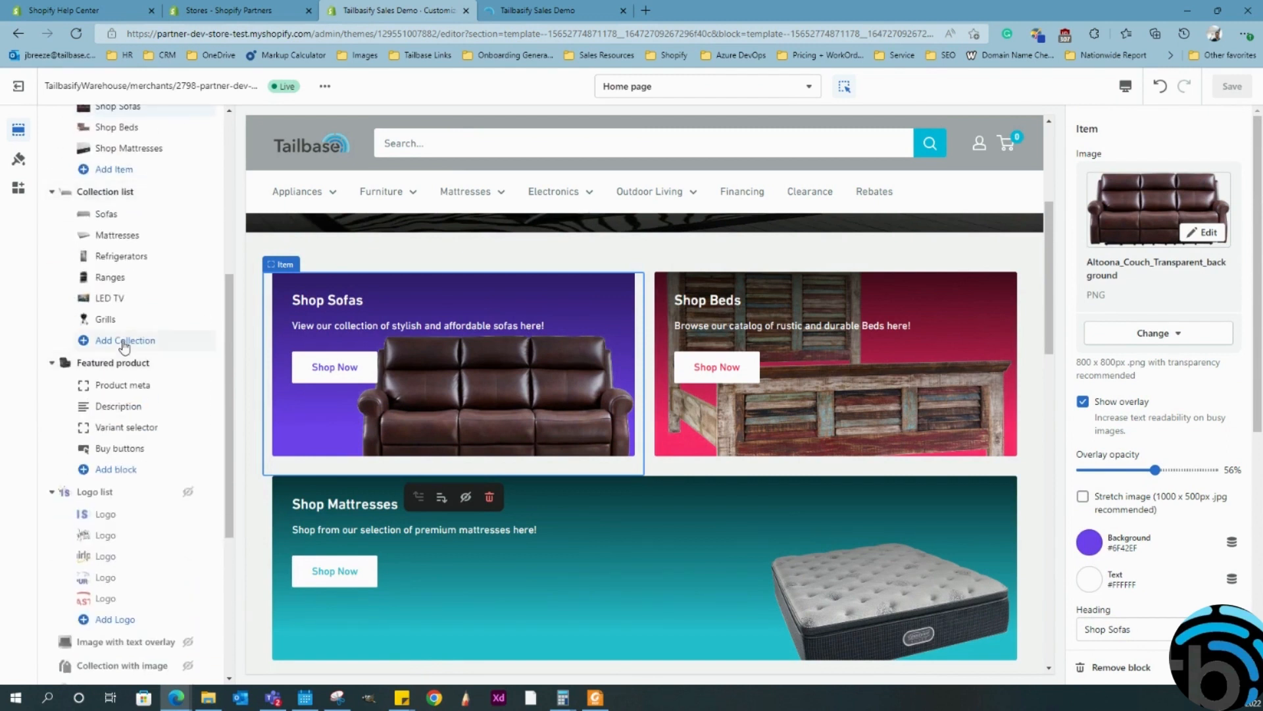
scroll(100, 349, down, 3)
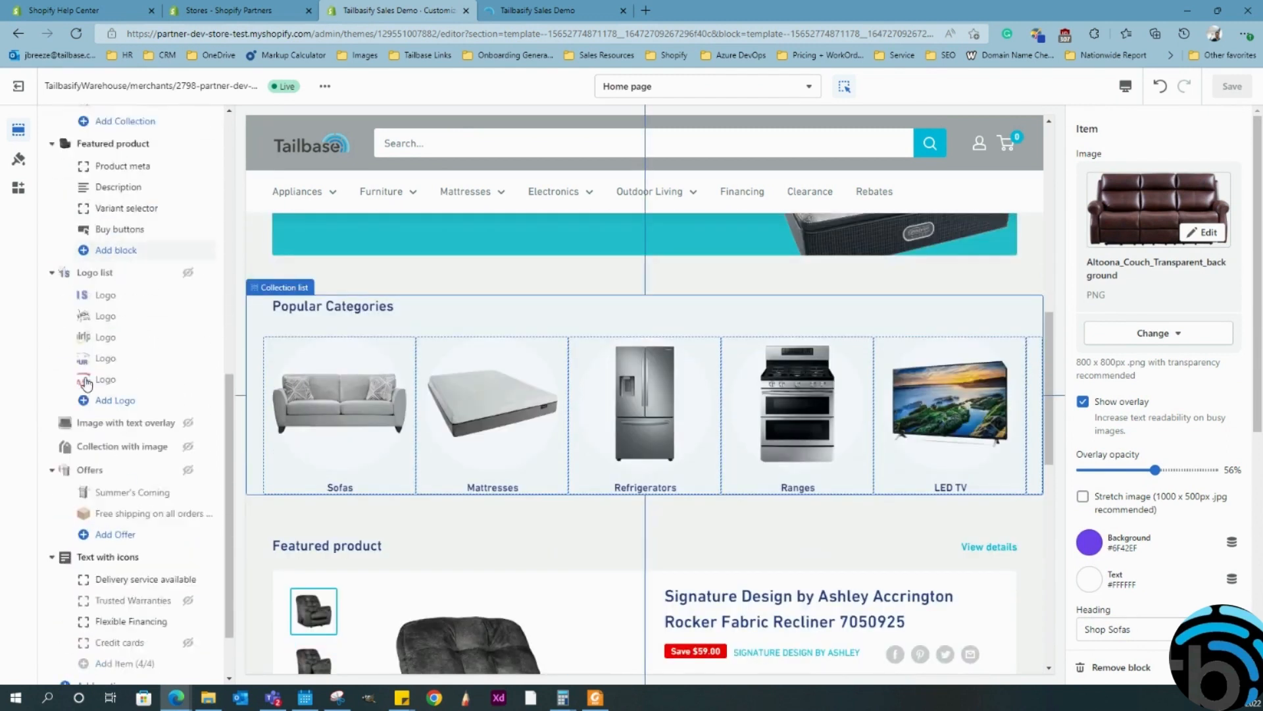
scroll(86, 384, up, 8)
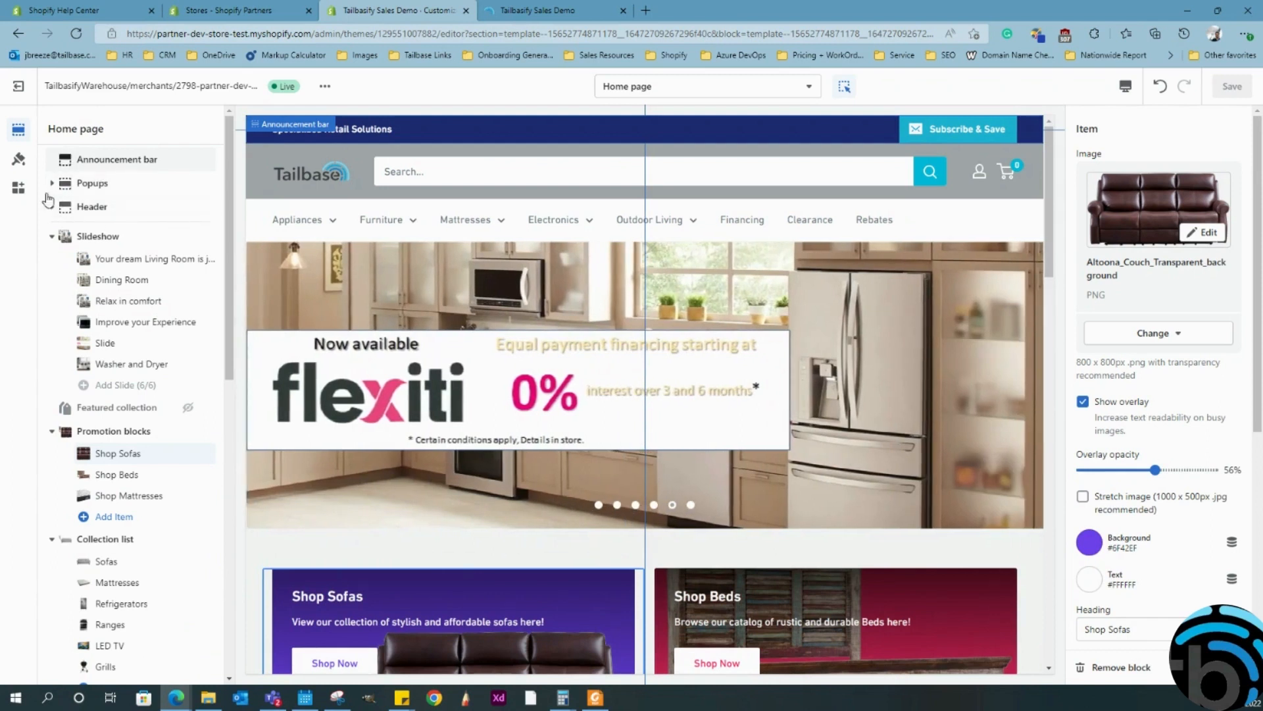
Step: Review the Announcement bar's color, text, link and newsletter settings, and turn the announcement off and back on
click(117, 160)
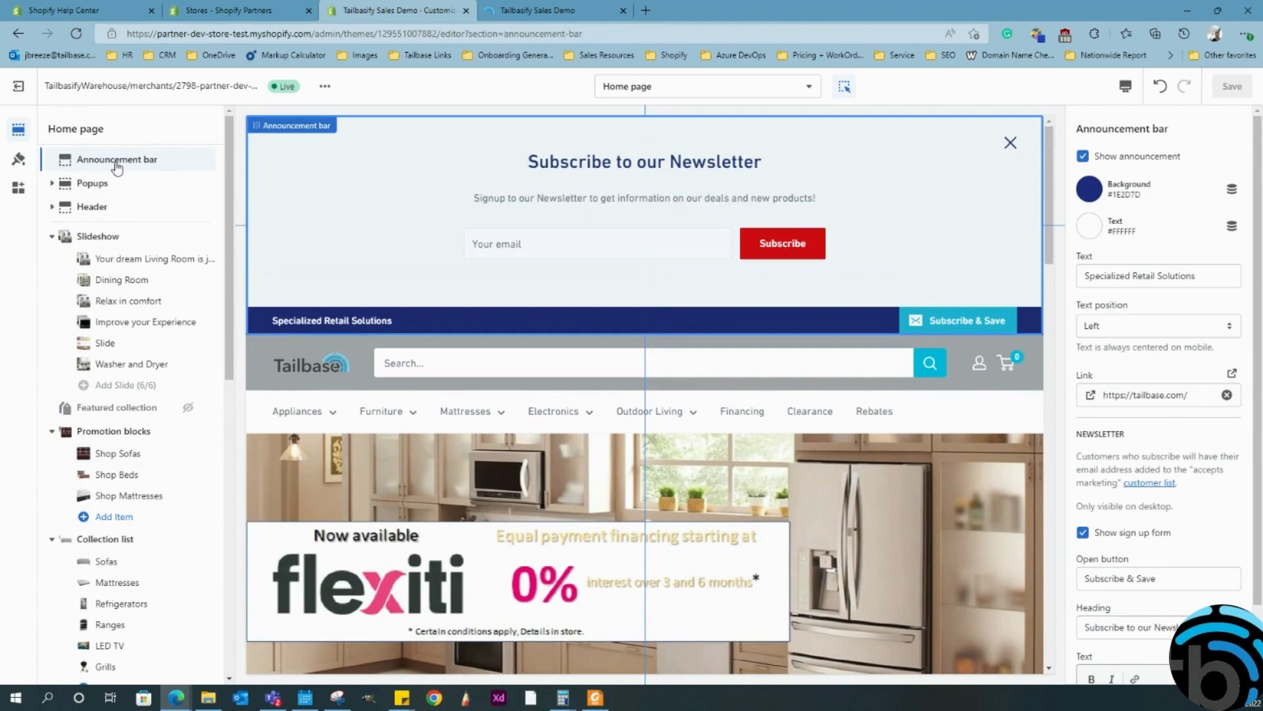
scroll(1151, 296, down, 1)
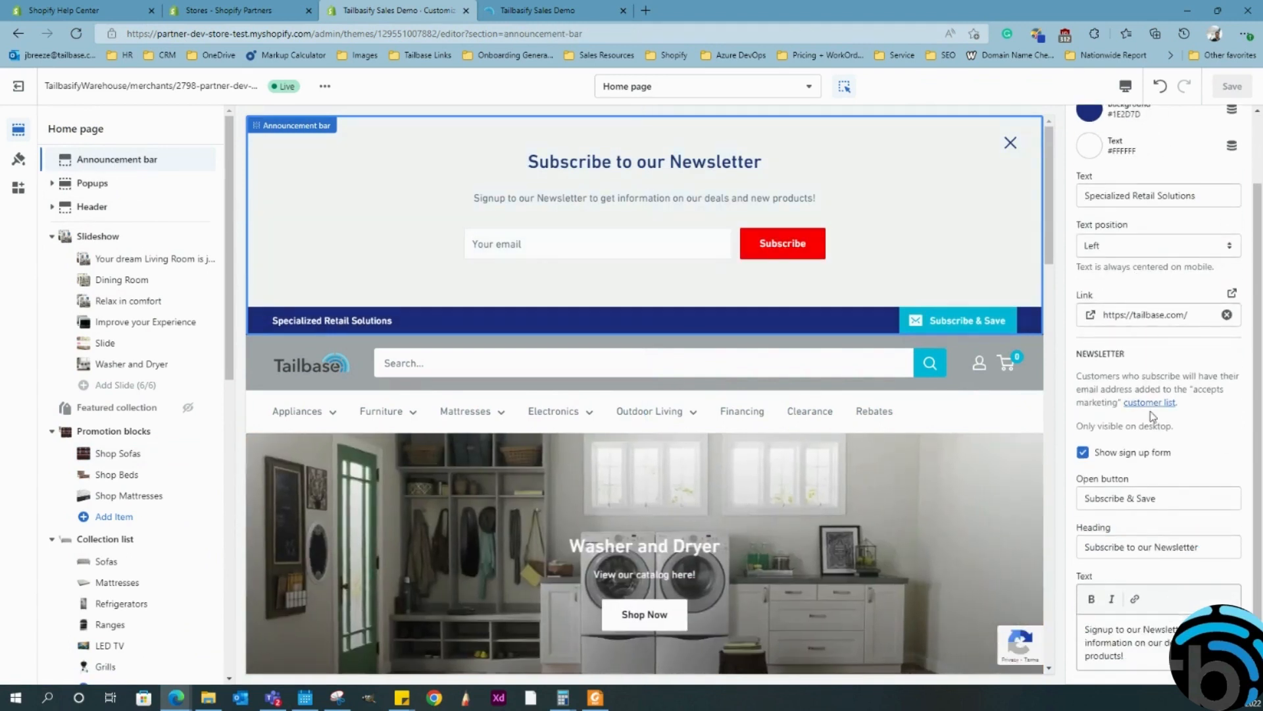
scroll(1148, 524, up, 1)
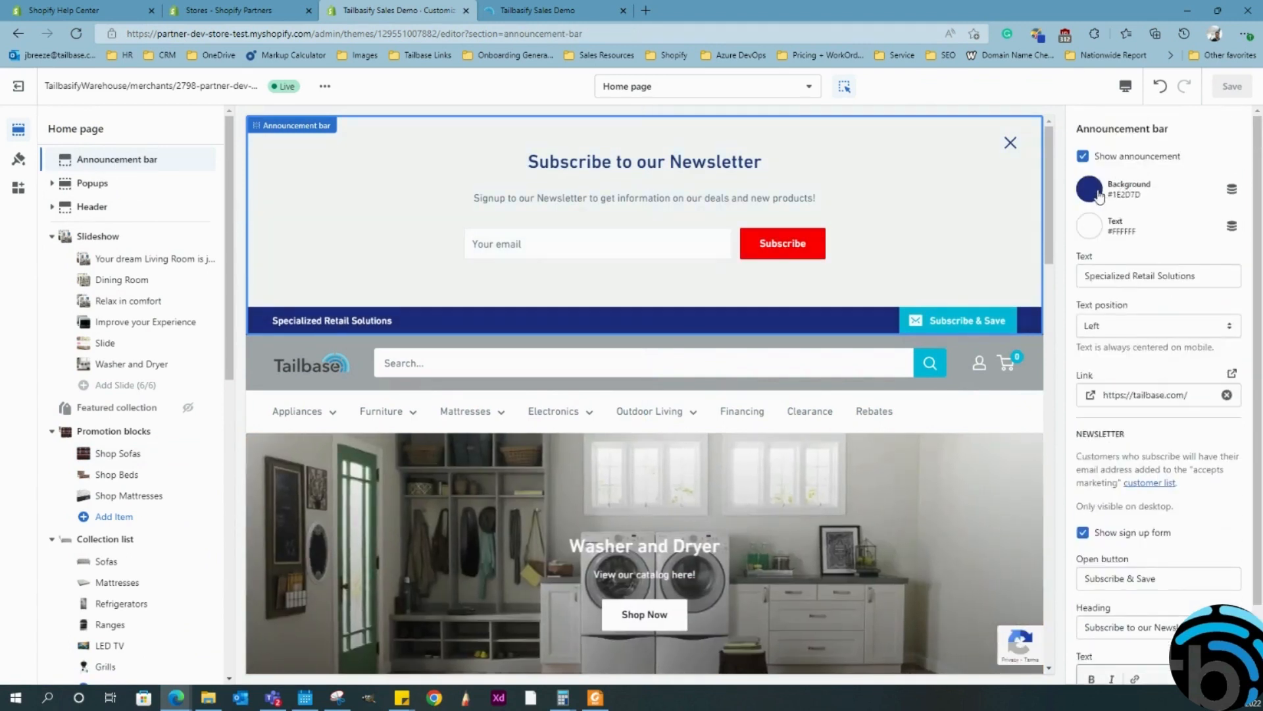
click(1085, 158)
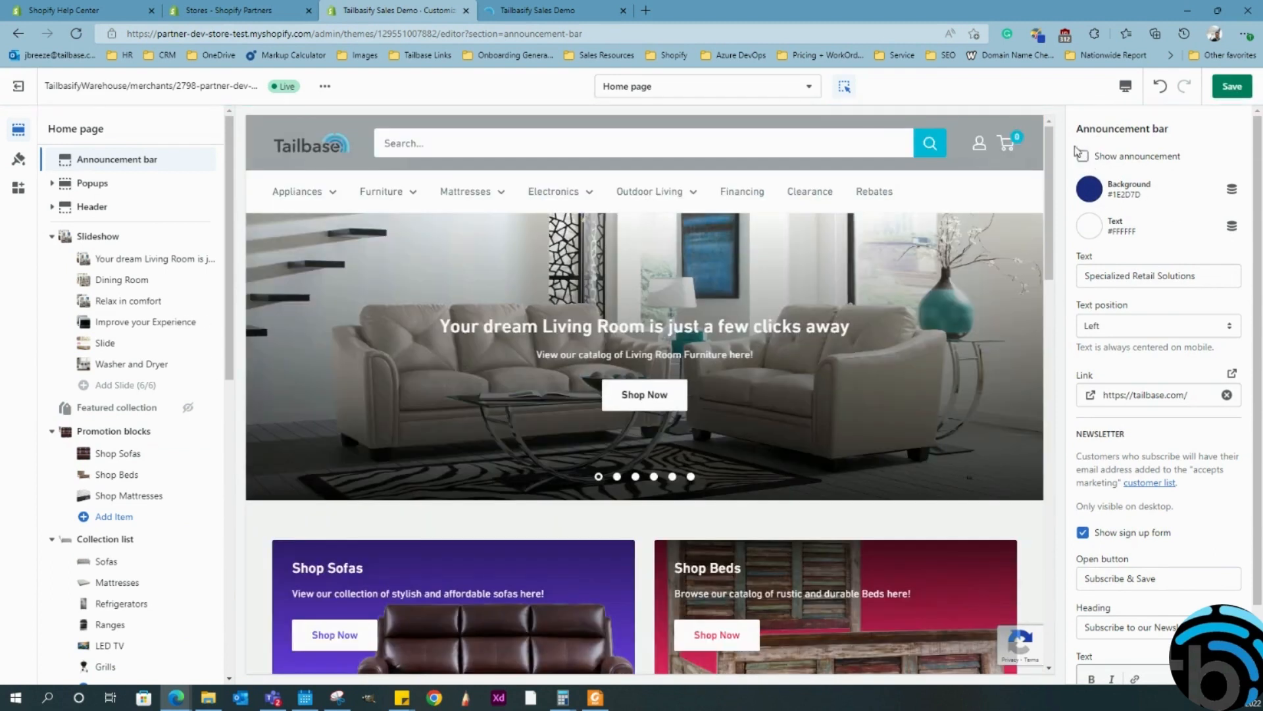
click(1082, 156)
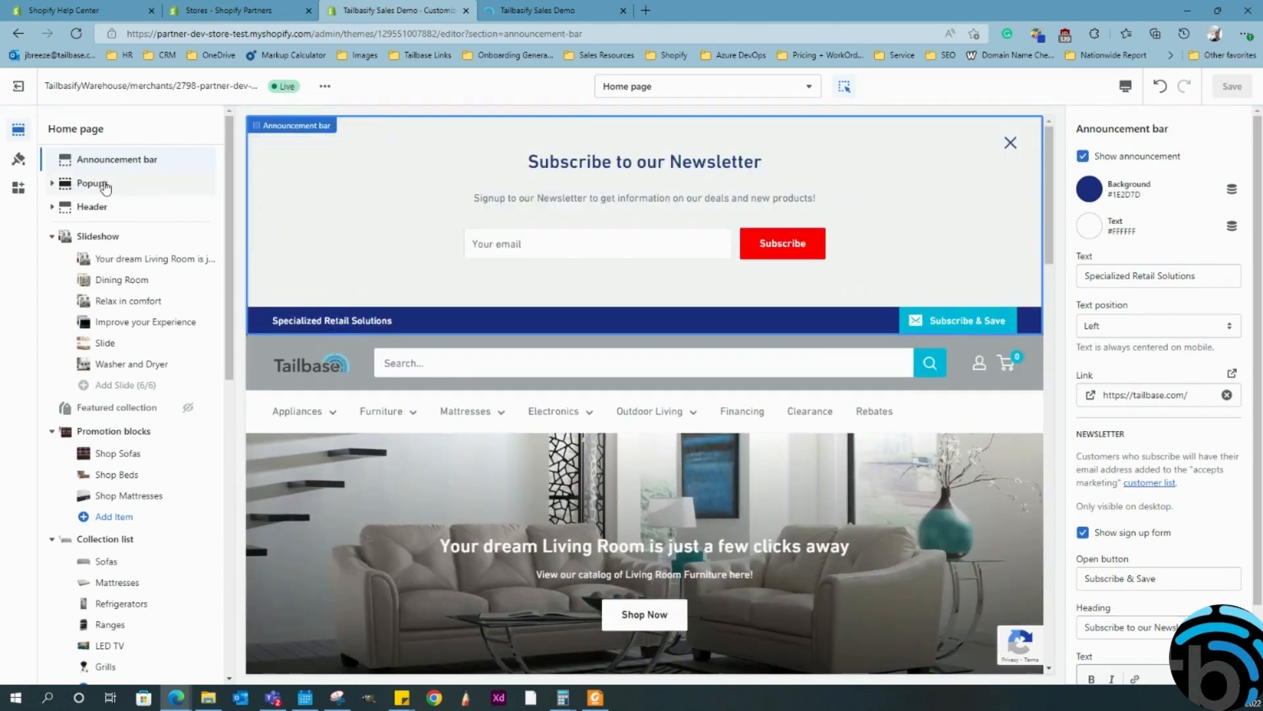
Step: Add a Newsletter popup block to the Popups section, hide the new block and collapse the section
click(53, 183)
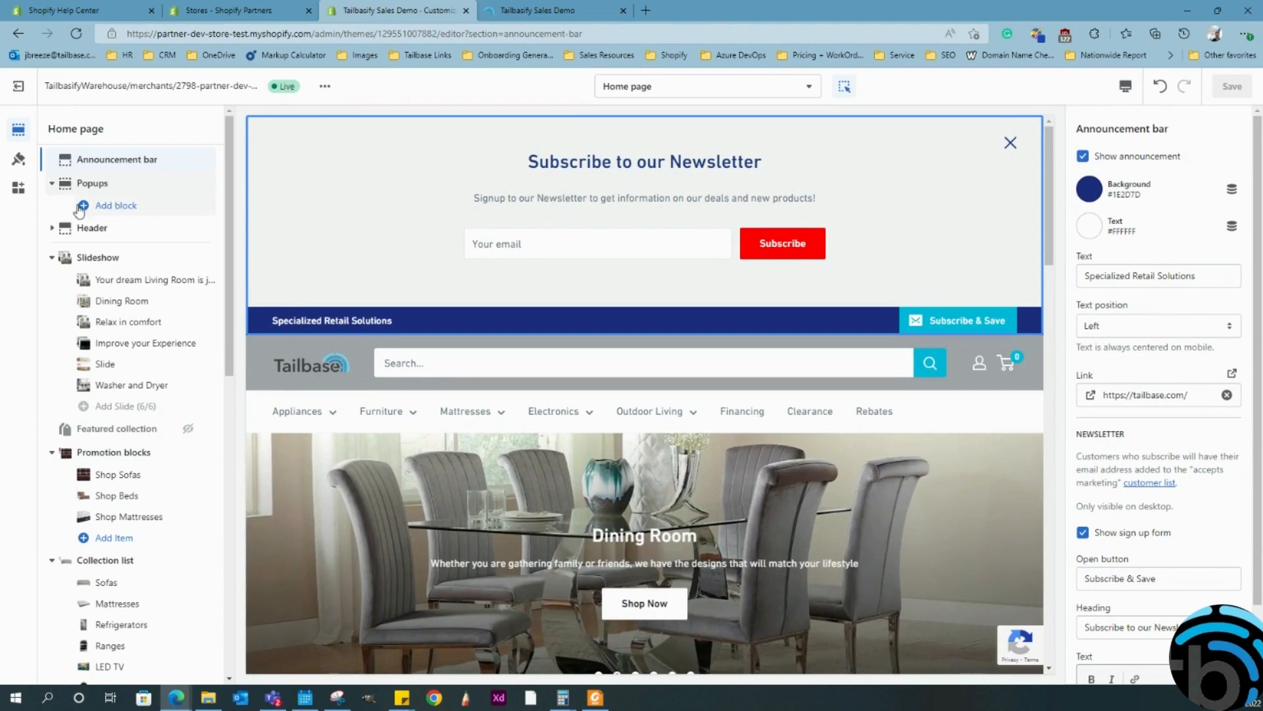
click(117, 206)
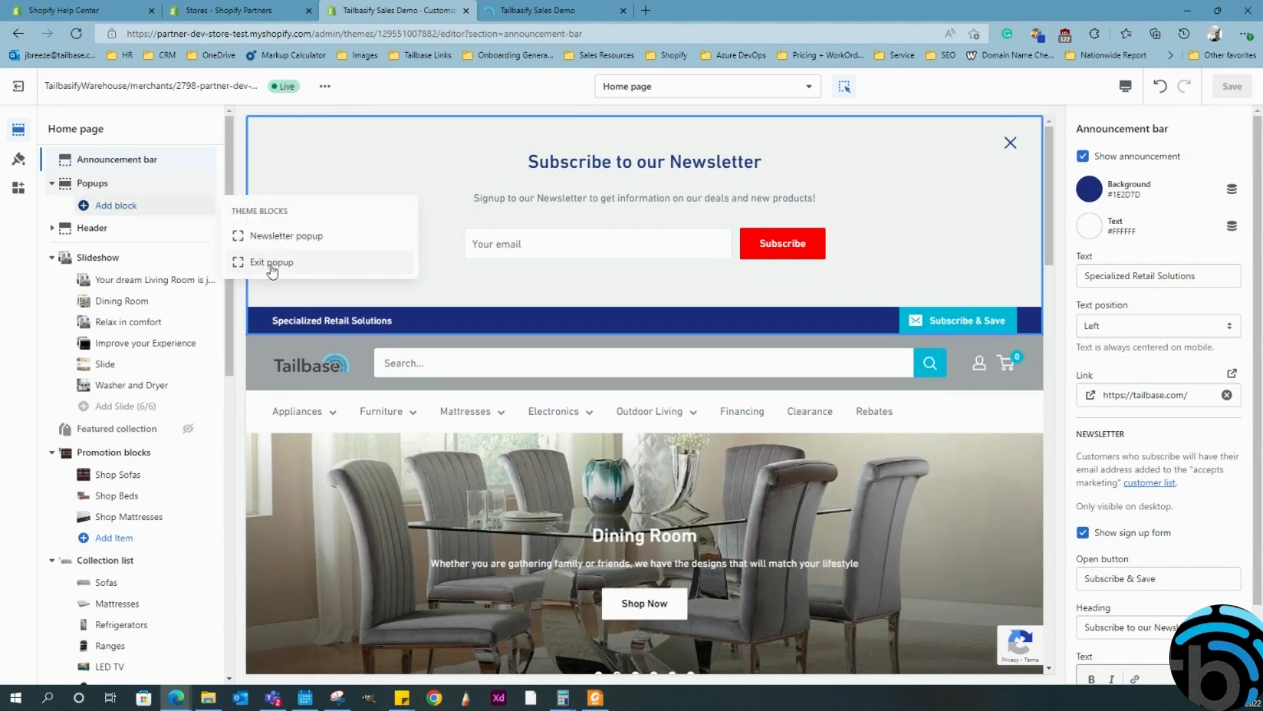
click(277, 237)
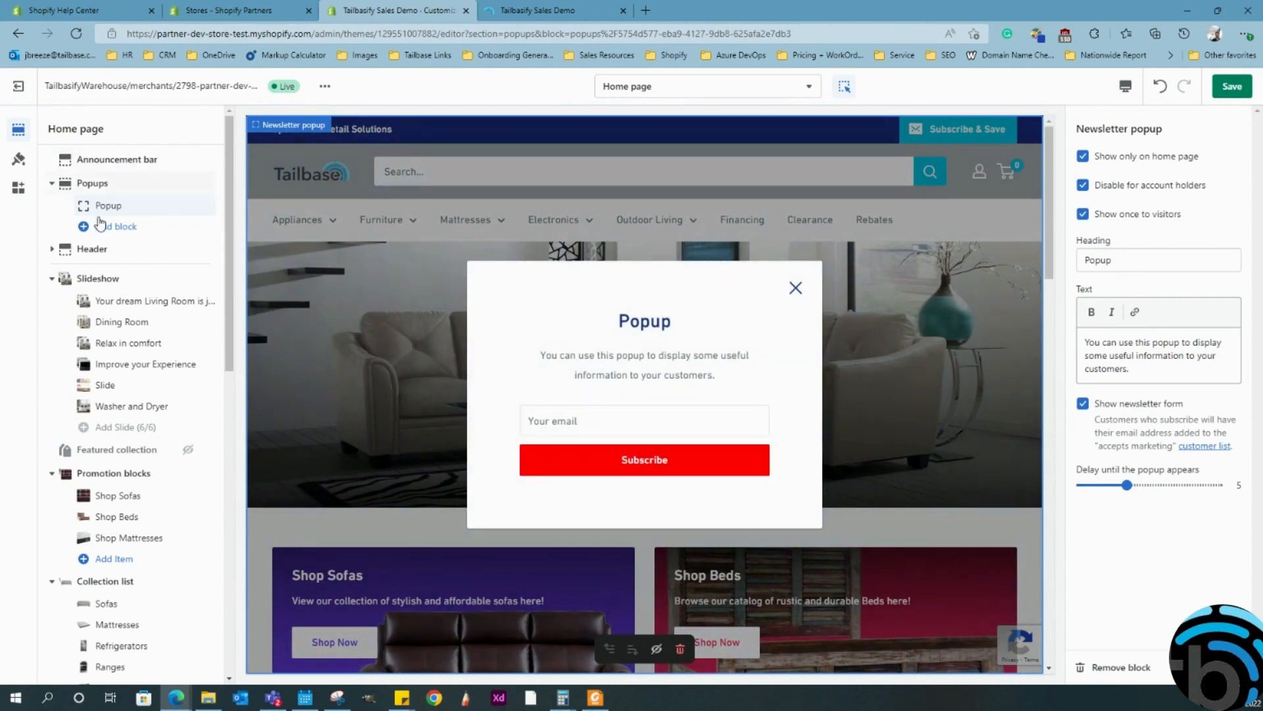
mouse_move(133, 203)
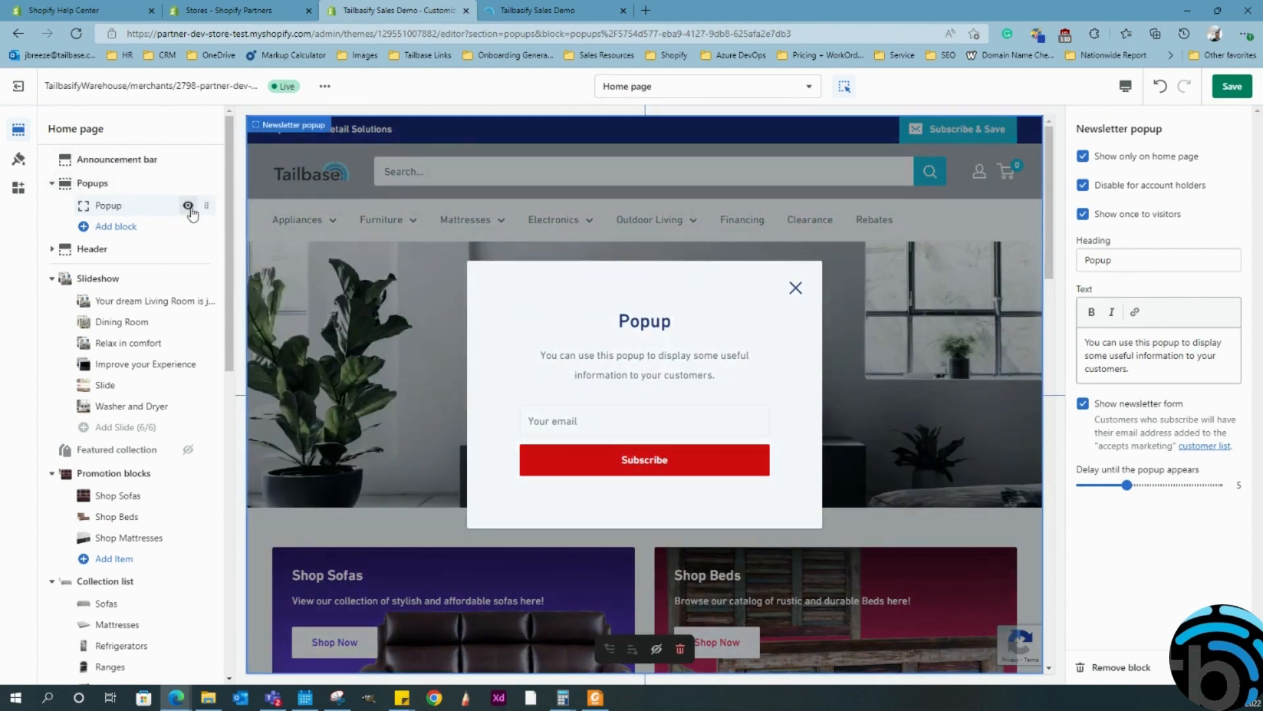
click(188, 206)
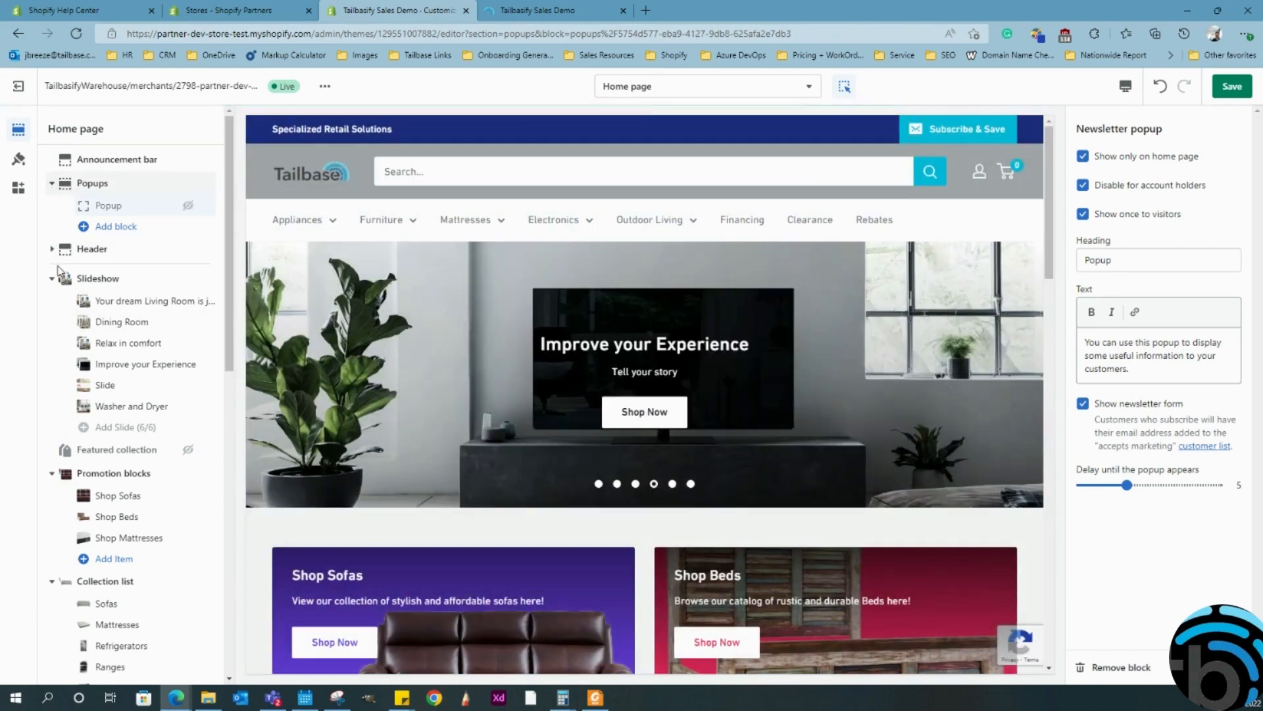
click(53, 186)
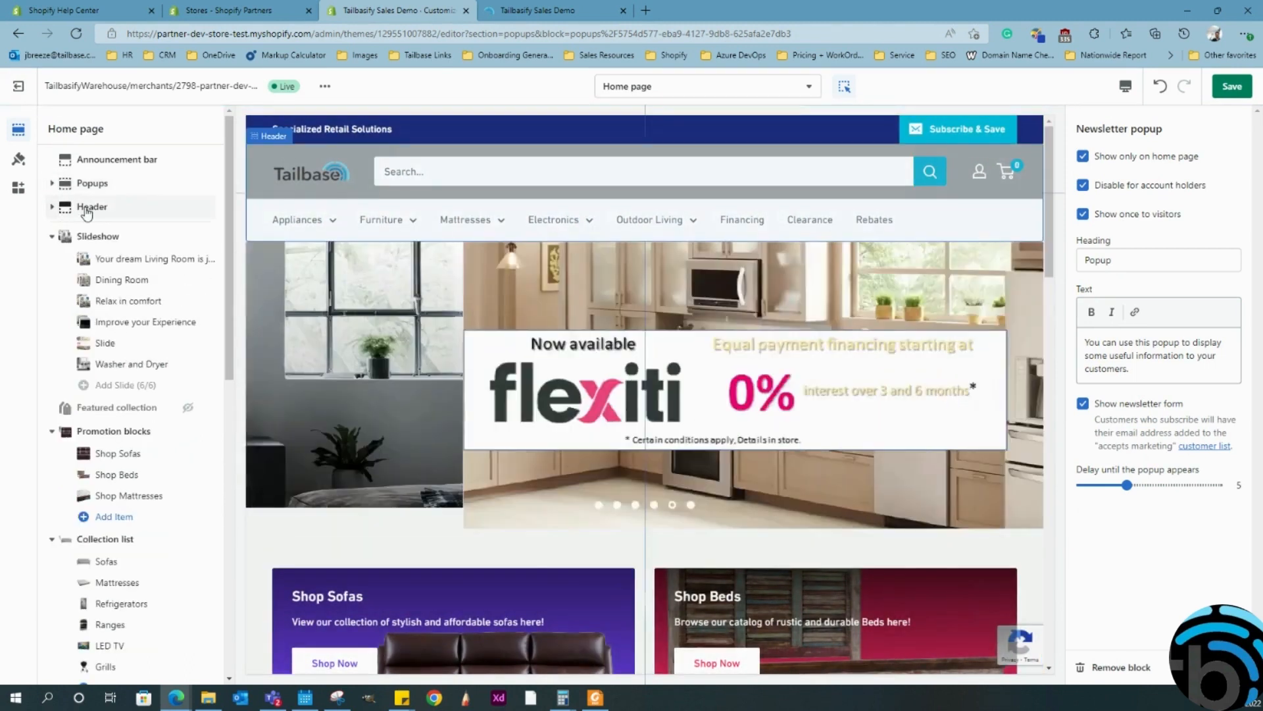
Step: Examine the Header section's logo, language, country, navigation and mobile menu settings, and compare them with the menu in the preview
click(88, 210)
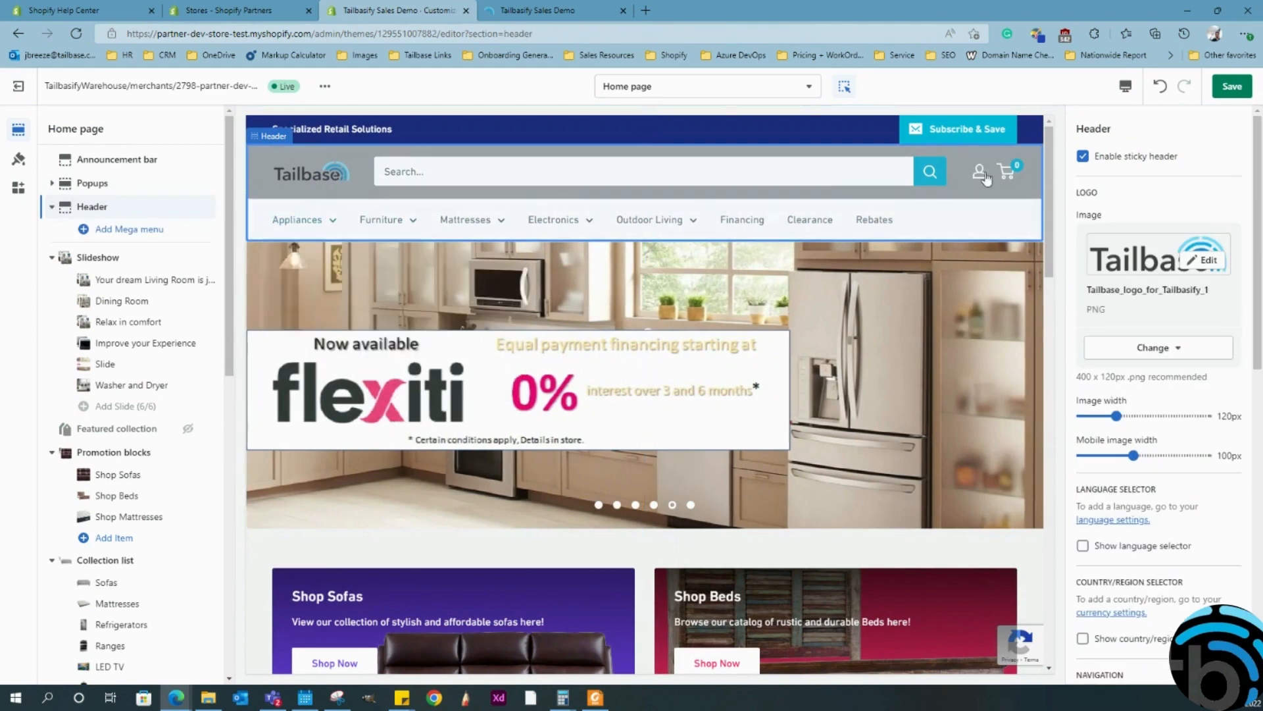
scroll(1148, 268, down, 8)
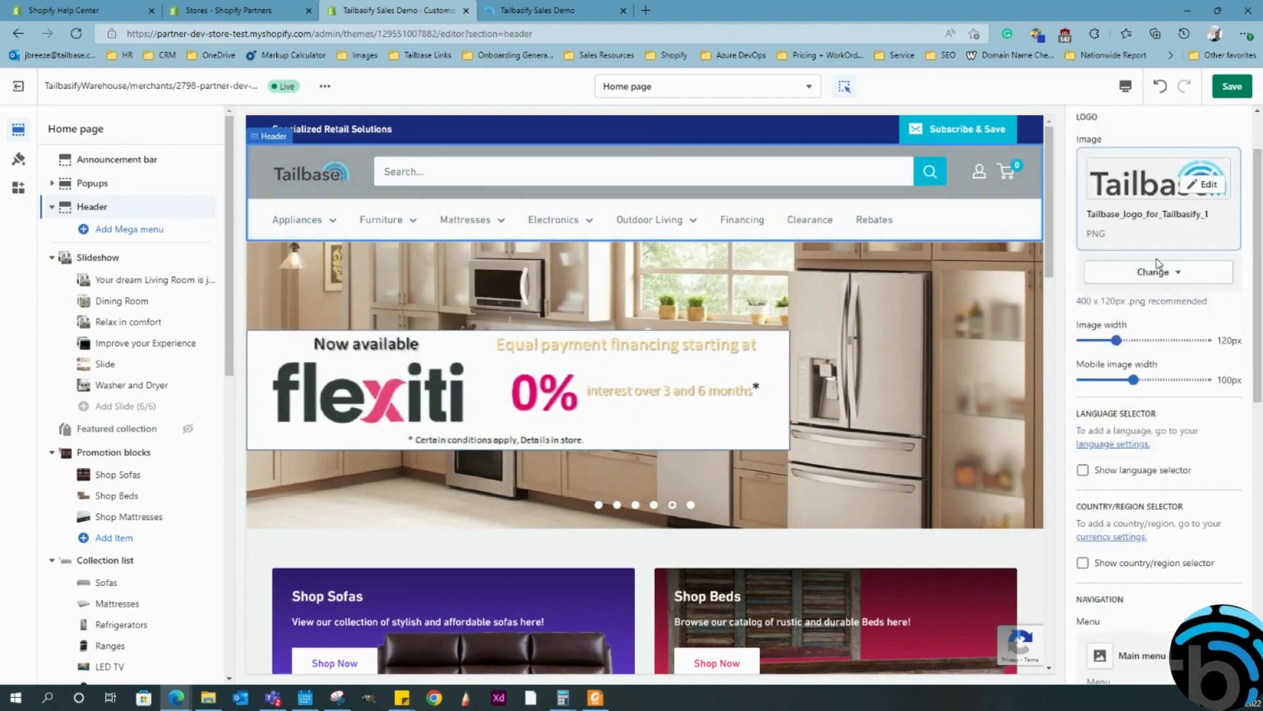
scroll(1161, 359, down, 3)
scroll(1085, 375, up, 5)
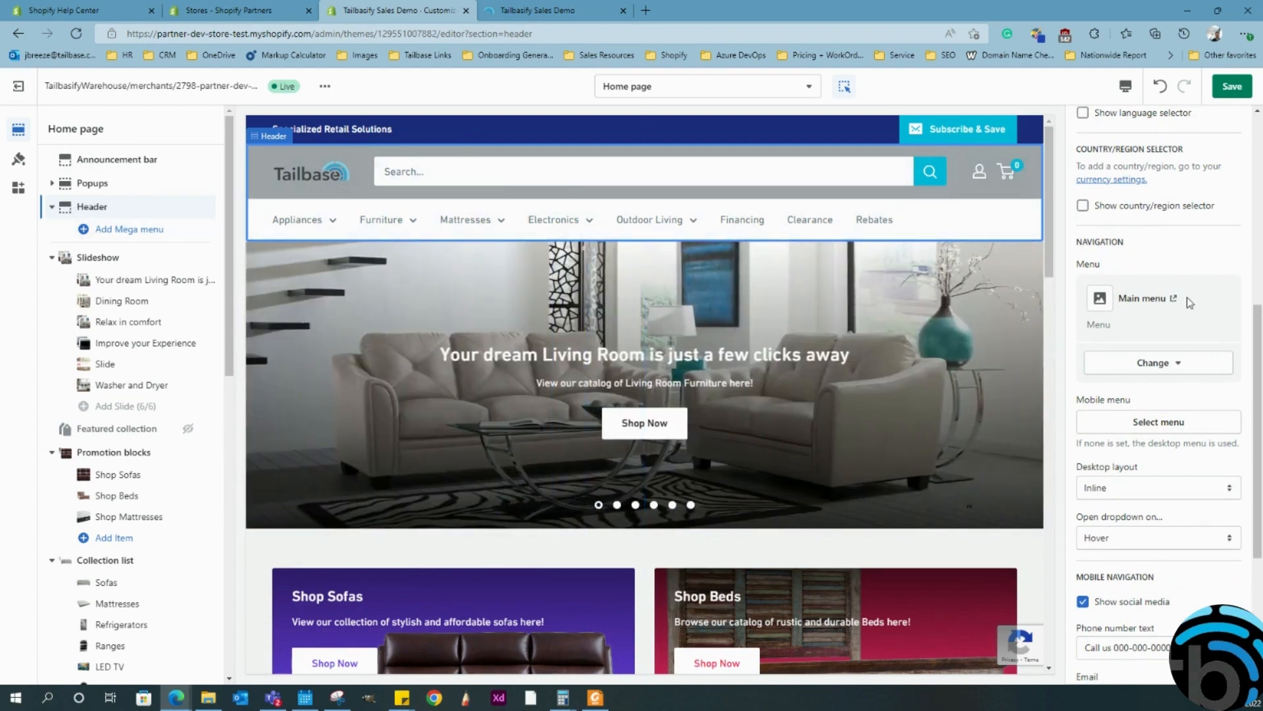
scroll(1141, 301, down, 1)
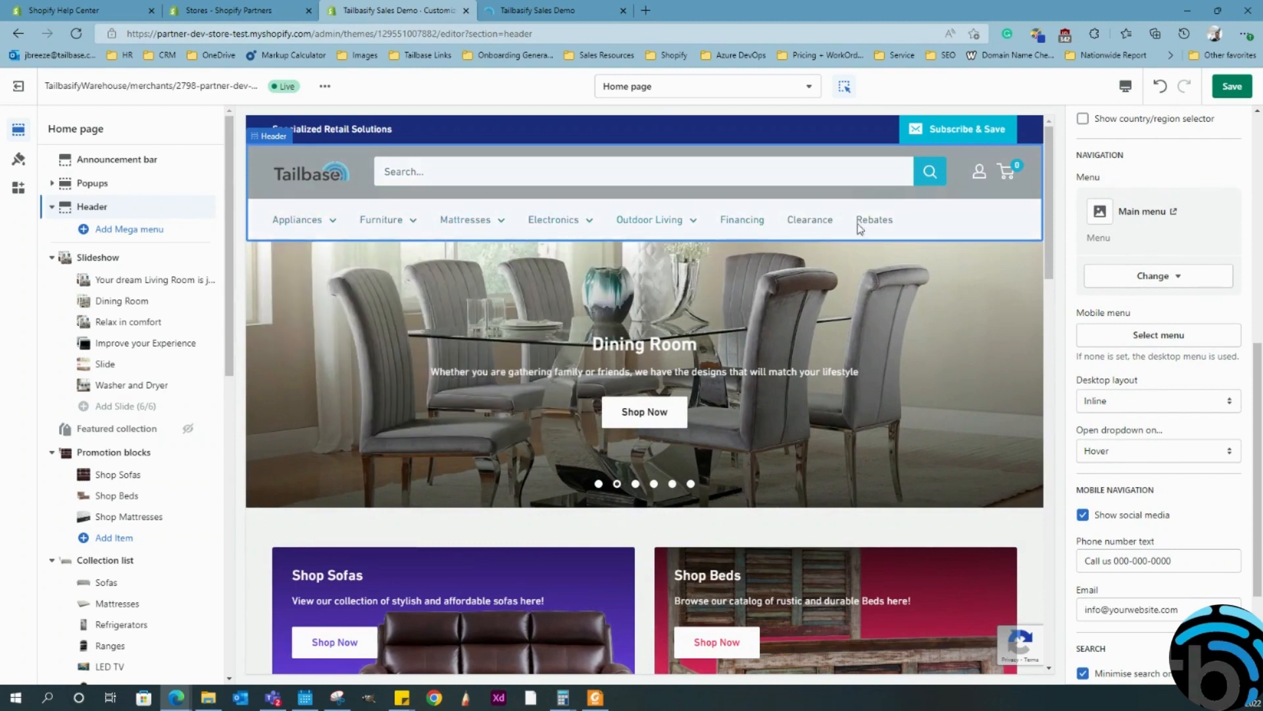
mouse_move(318, 226)
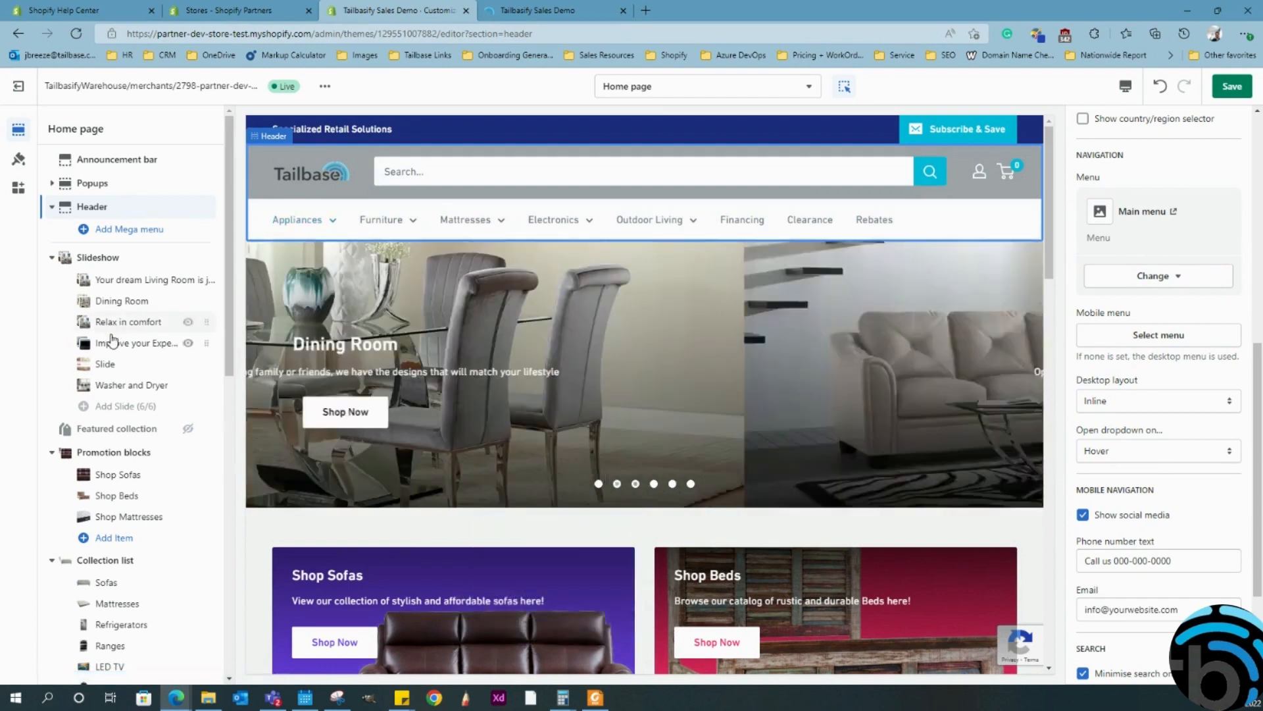
Step: Expand the Footer section to check its blocks and the block types it offers, collapse it and view the footer in the preview
scroll(125, 329, down, 10)
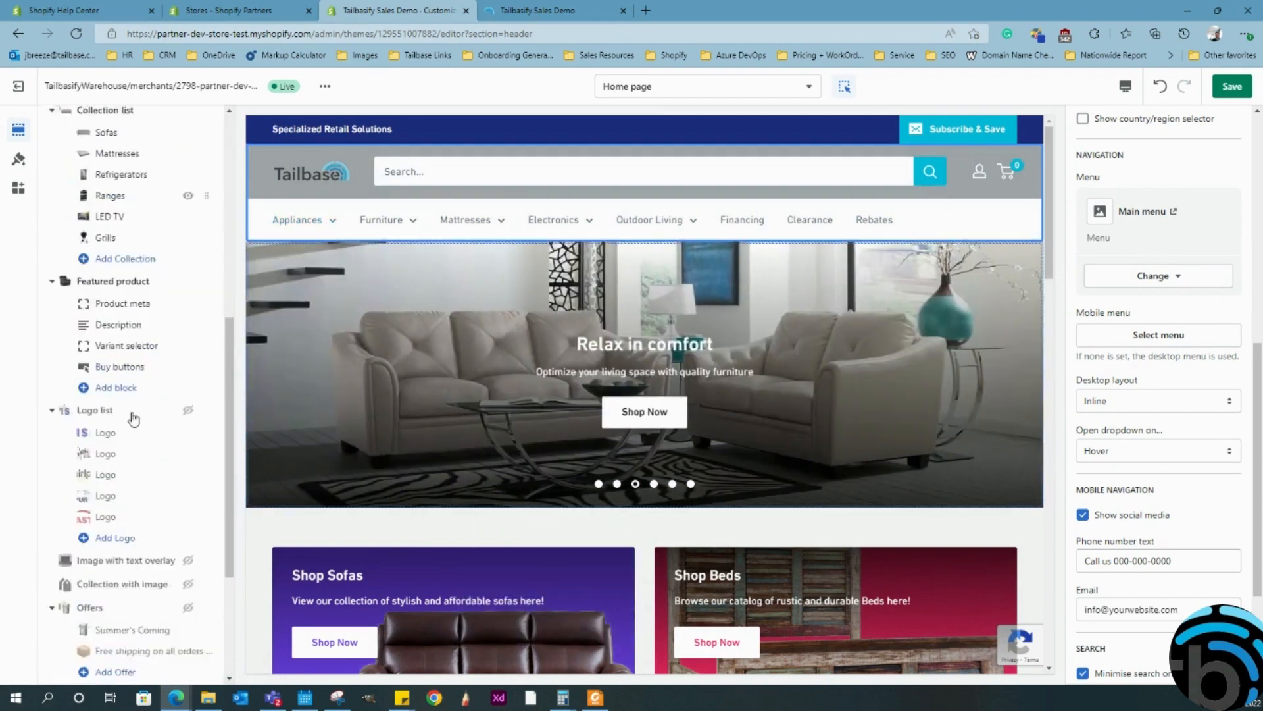
mouse_move(74, 643)
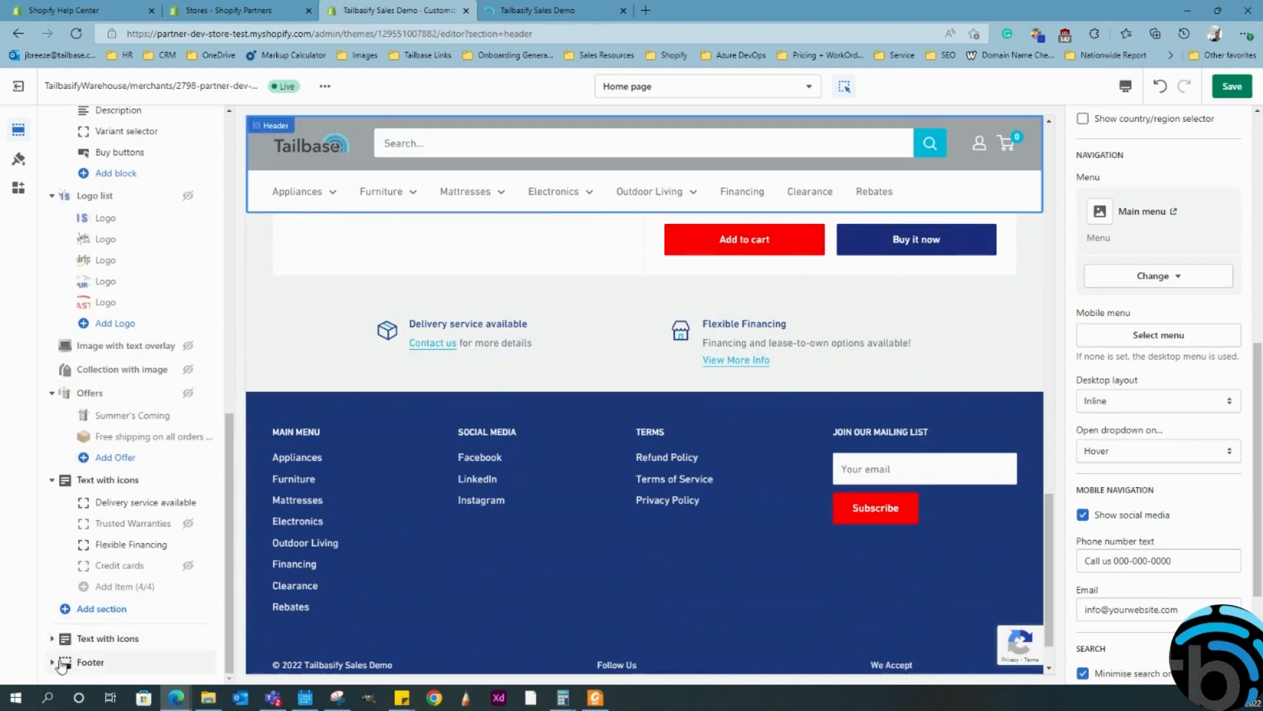
click(137, 668)
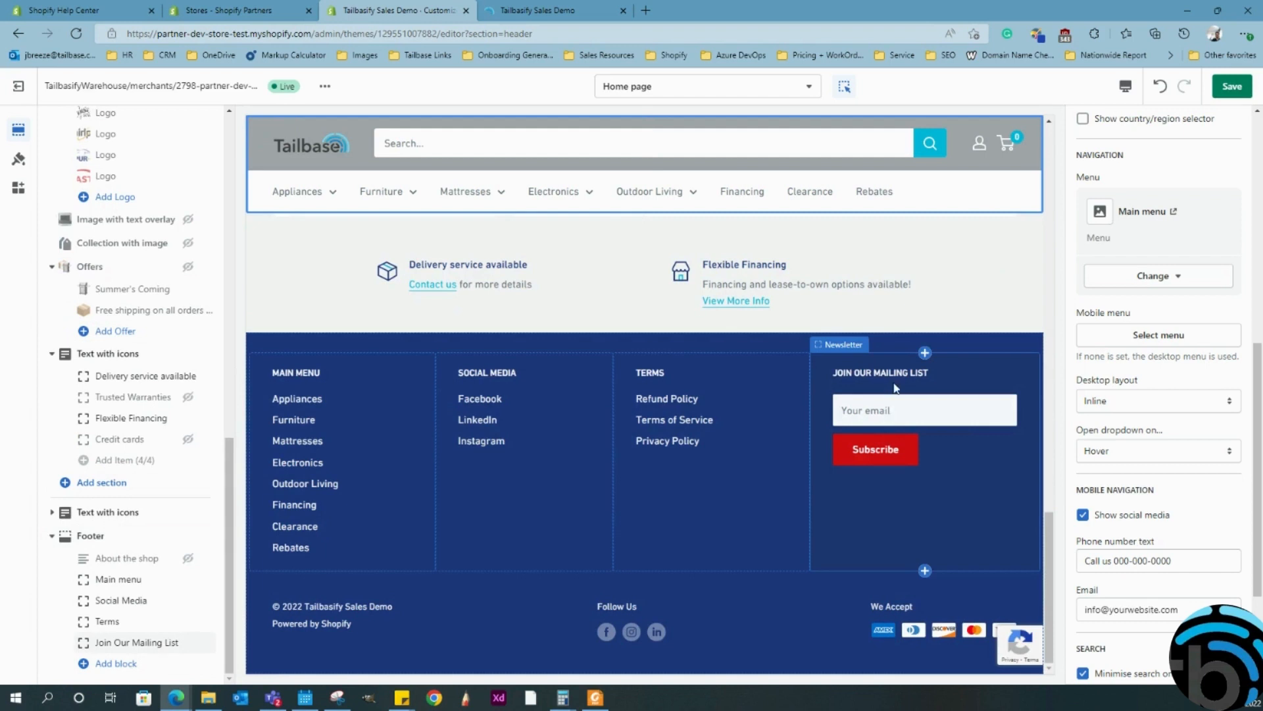
click(119, 664)
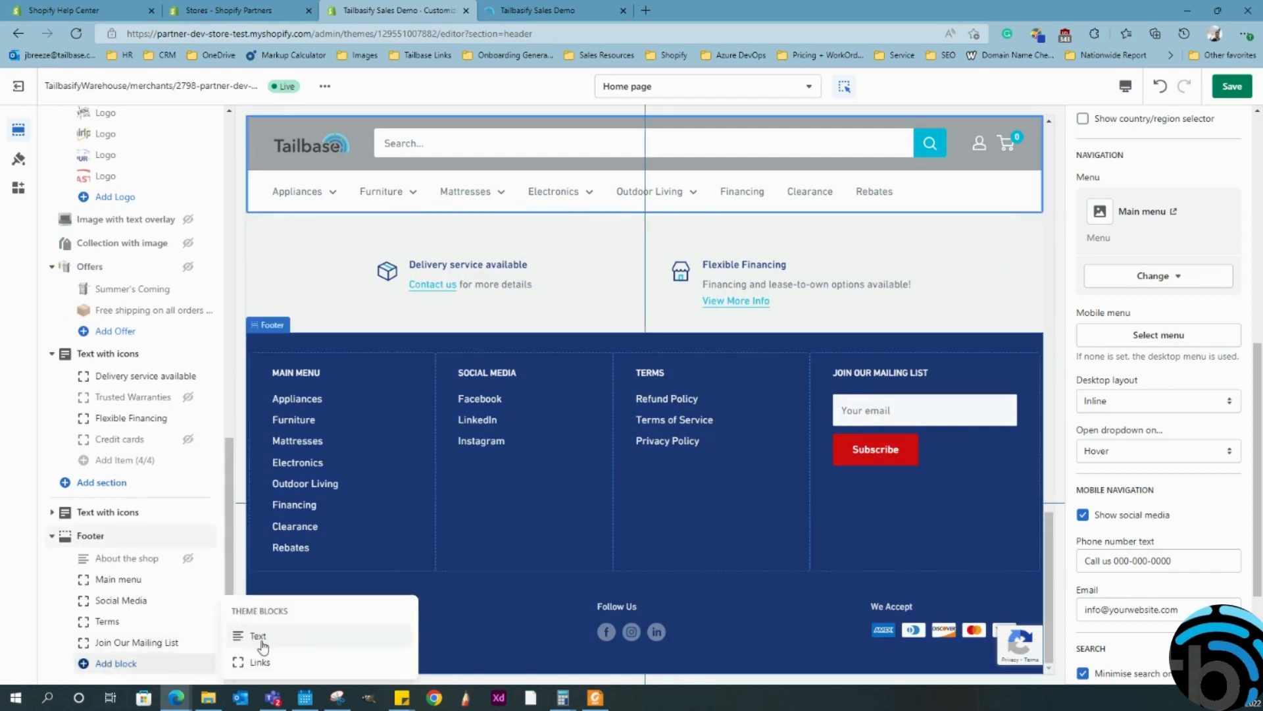
click(51, 538)
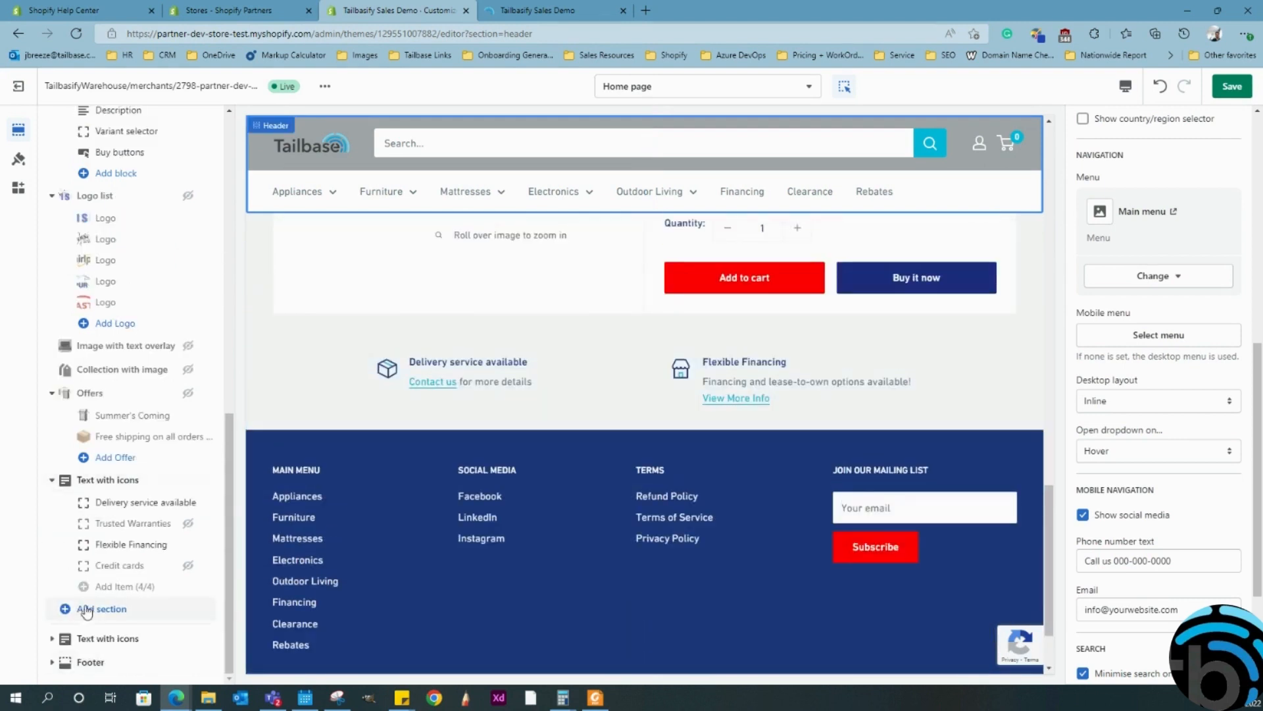
scroll(405, 485, down, 3)
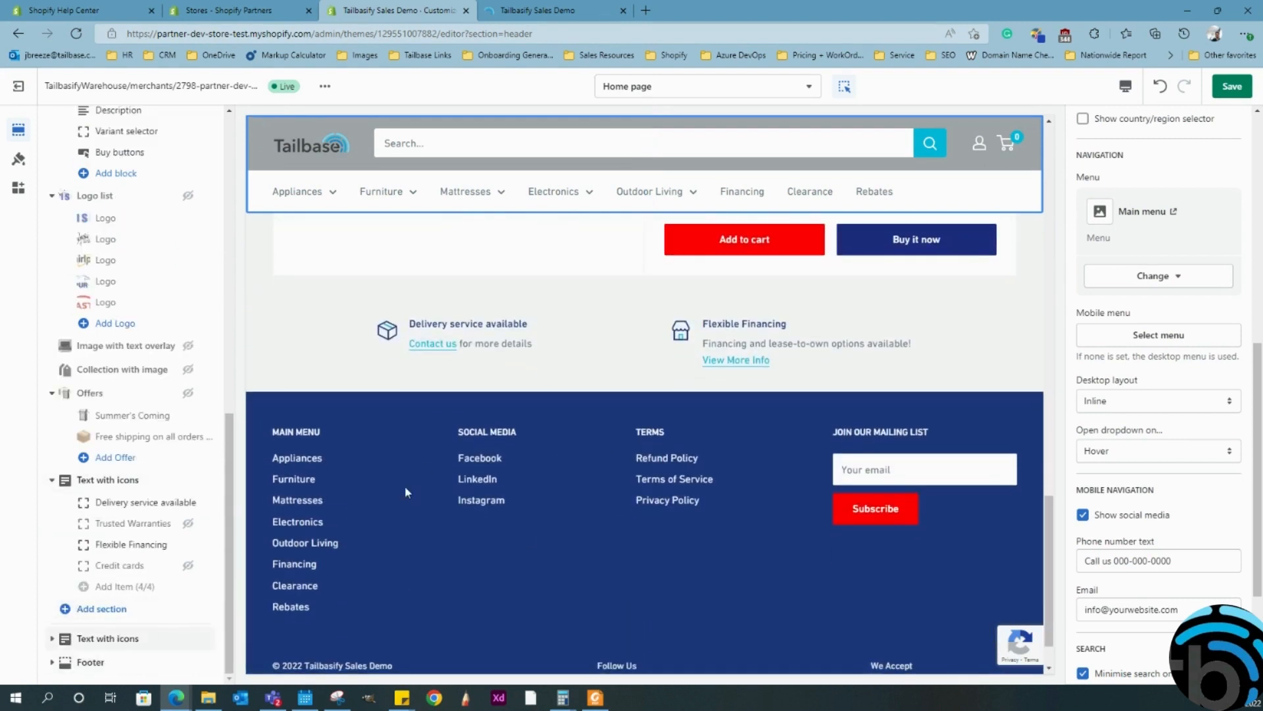
scroll(510, 520, up, 2)
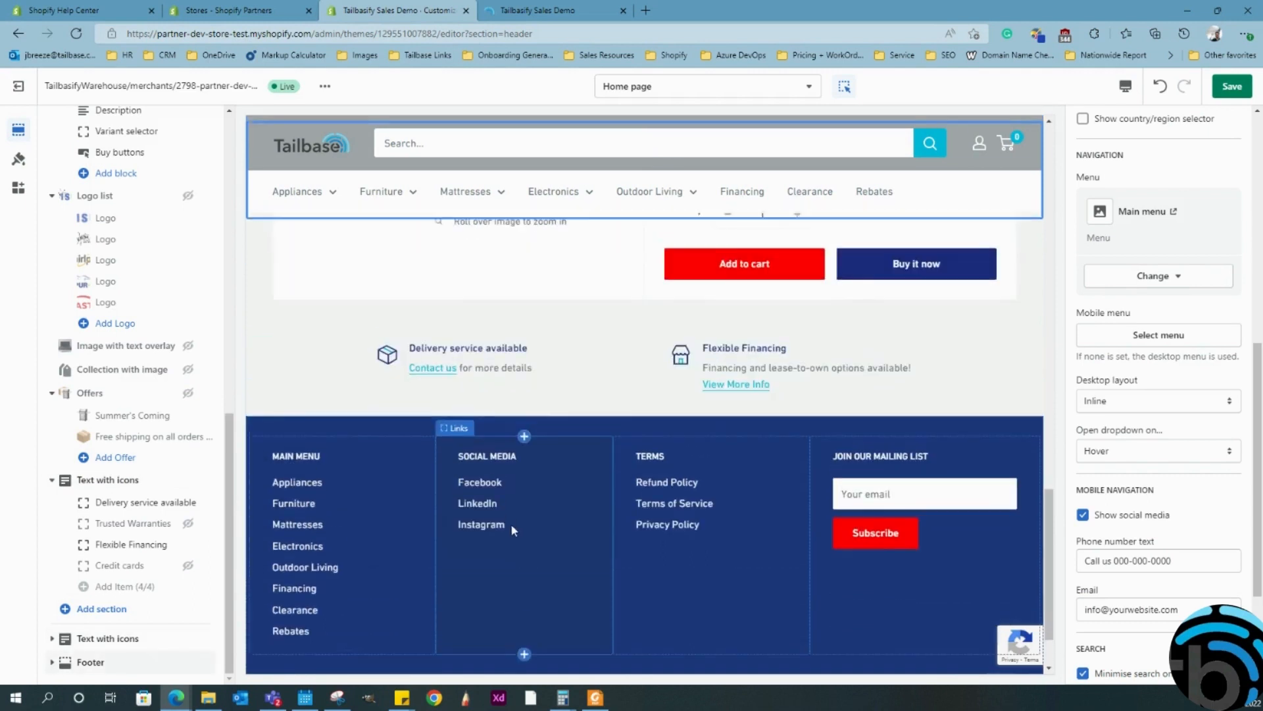
scroll(535, 563, up, 15)
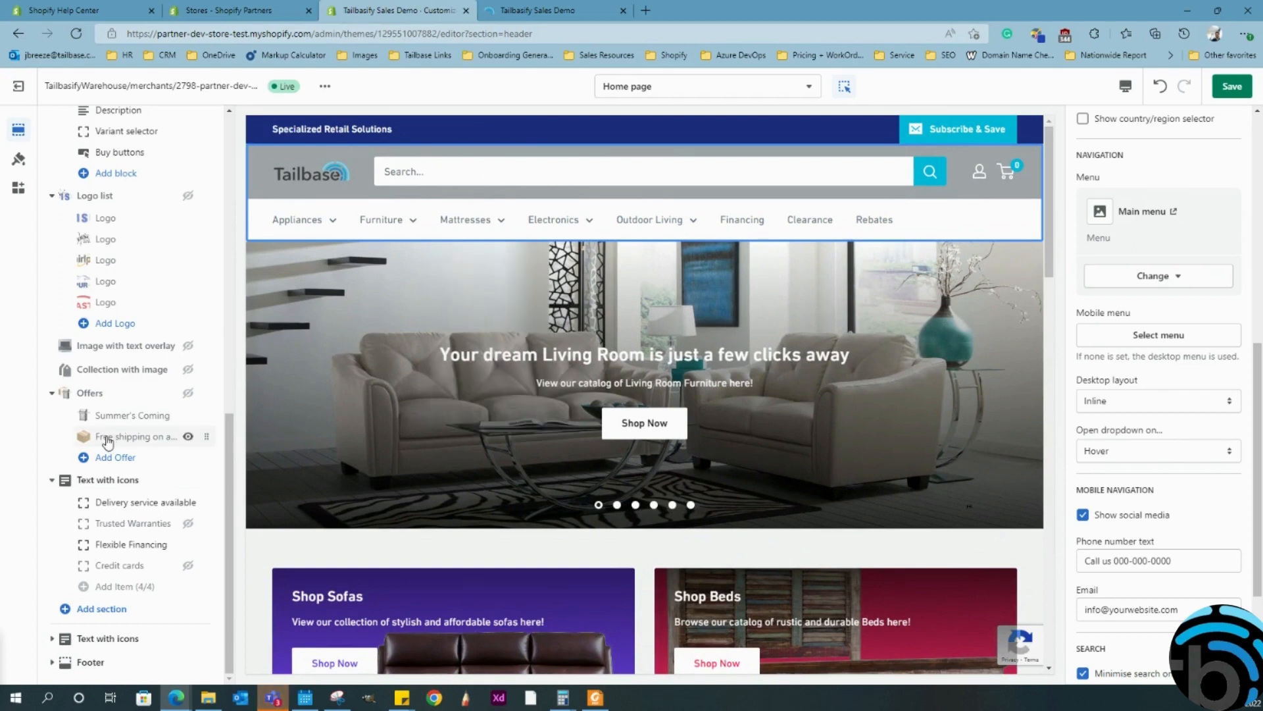
Step: Examine the Colors category of the theme settings, covering the general, button, header, footer and product colors
click(19, 161)
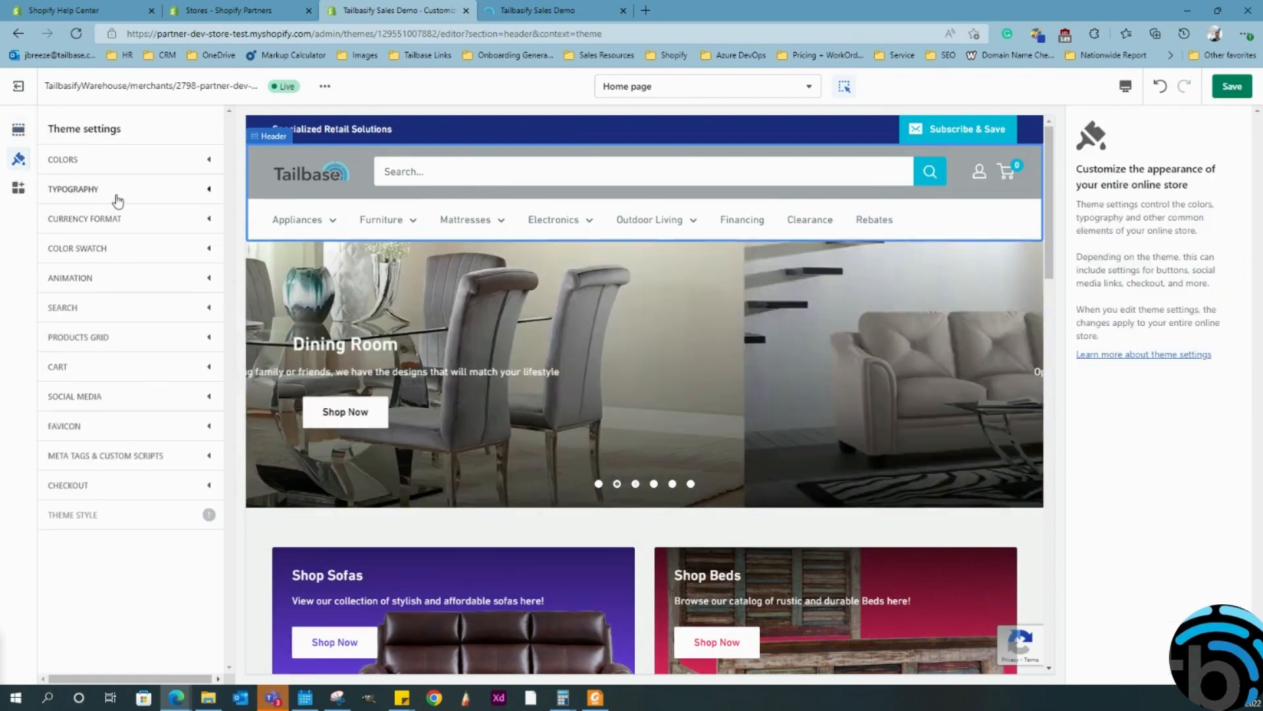
click(98, 163)
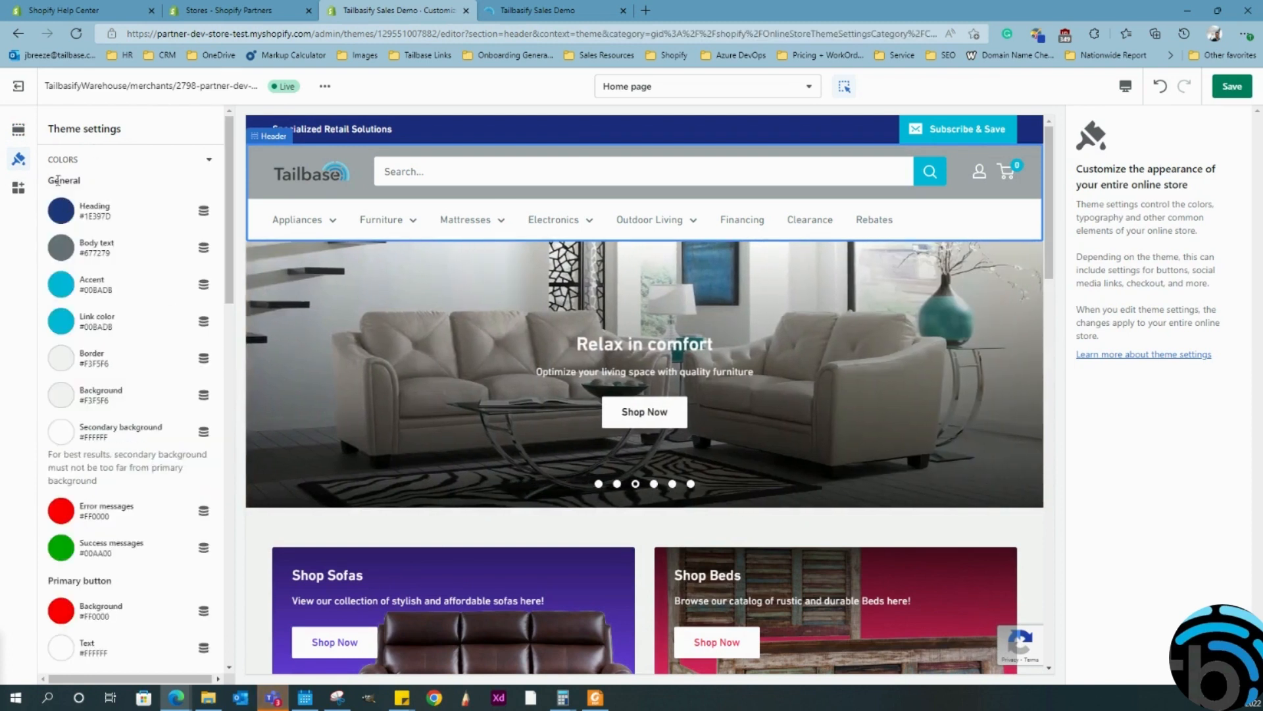
scroll(57, 227, down, 2)
scroll(57, 227, down, 6)
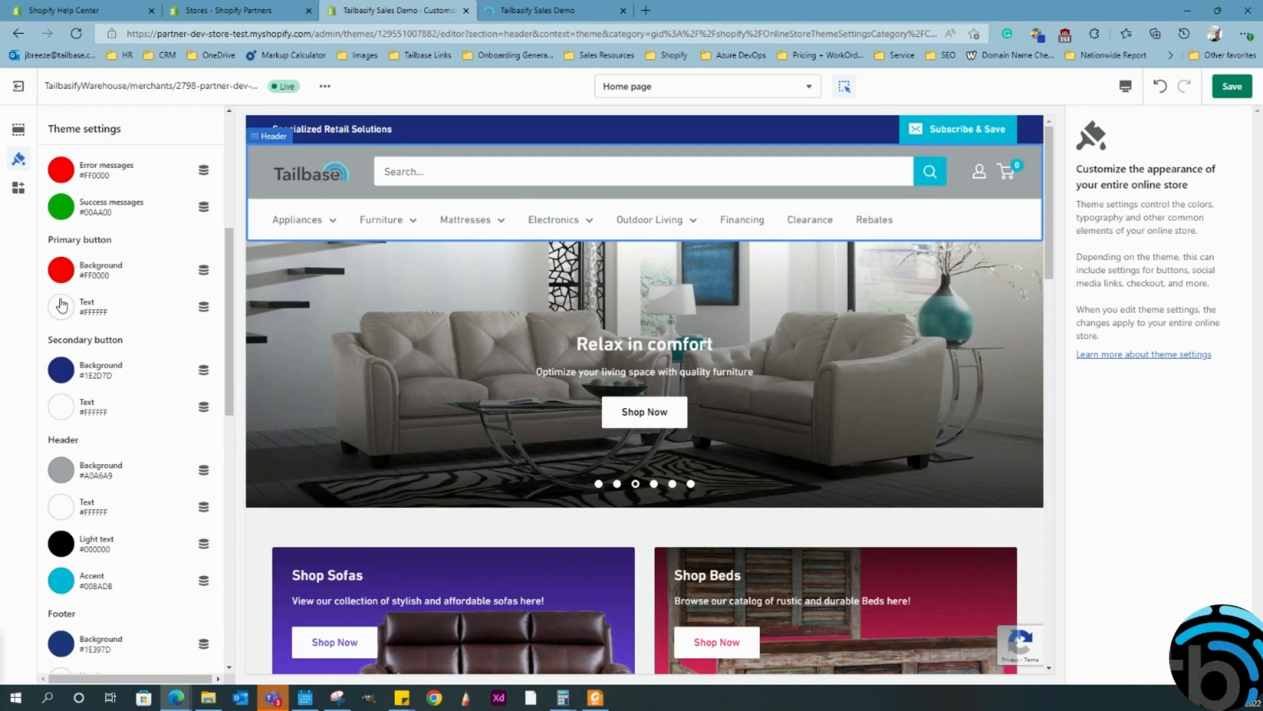
scroll(61, 304, down, 9)
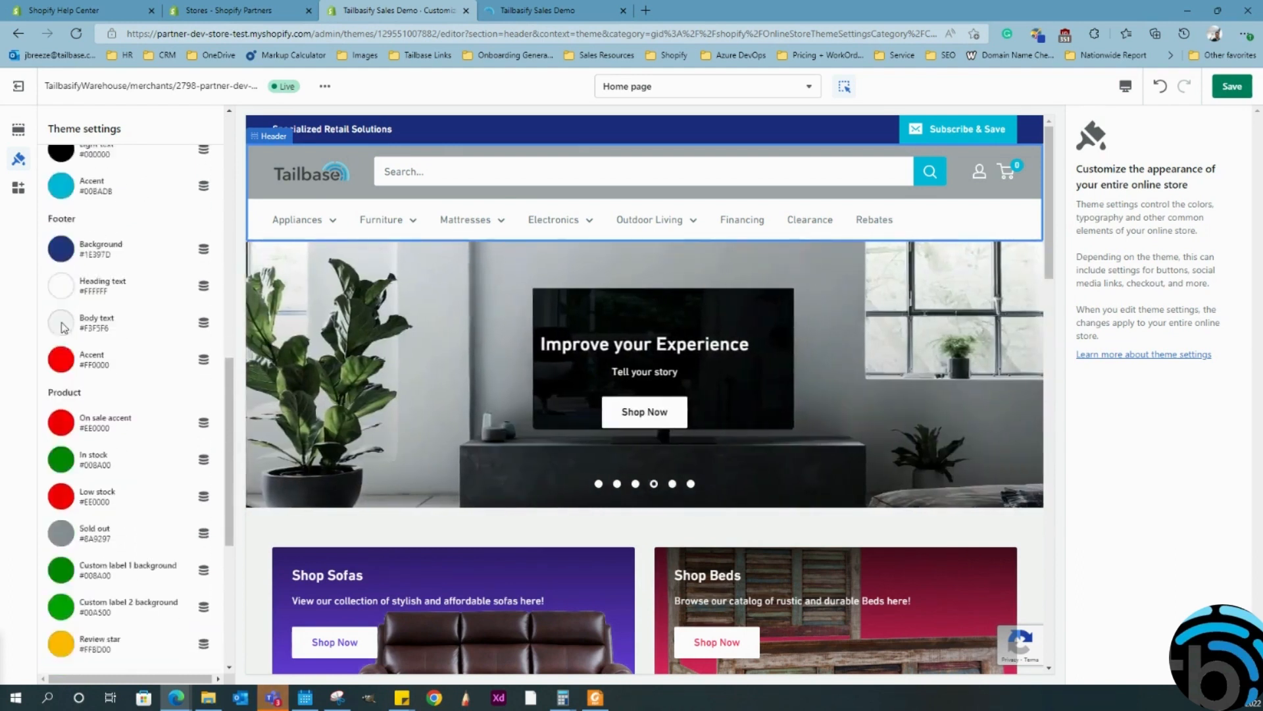
scroll(63, 327, down, 6)
scroll(69, 388, up, 5)
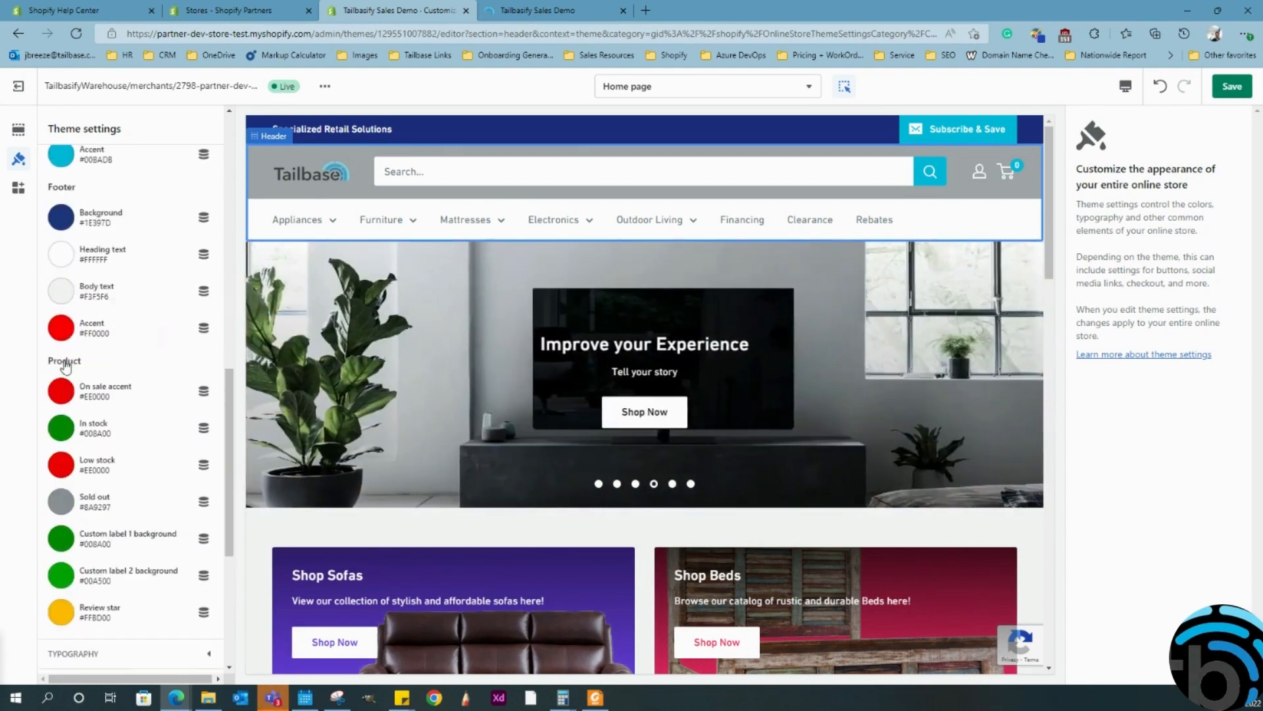
scroll(64, 366, up, 10)
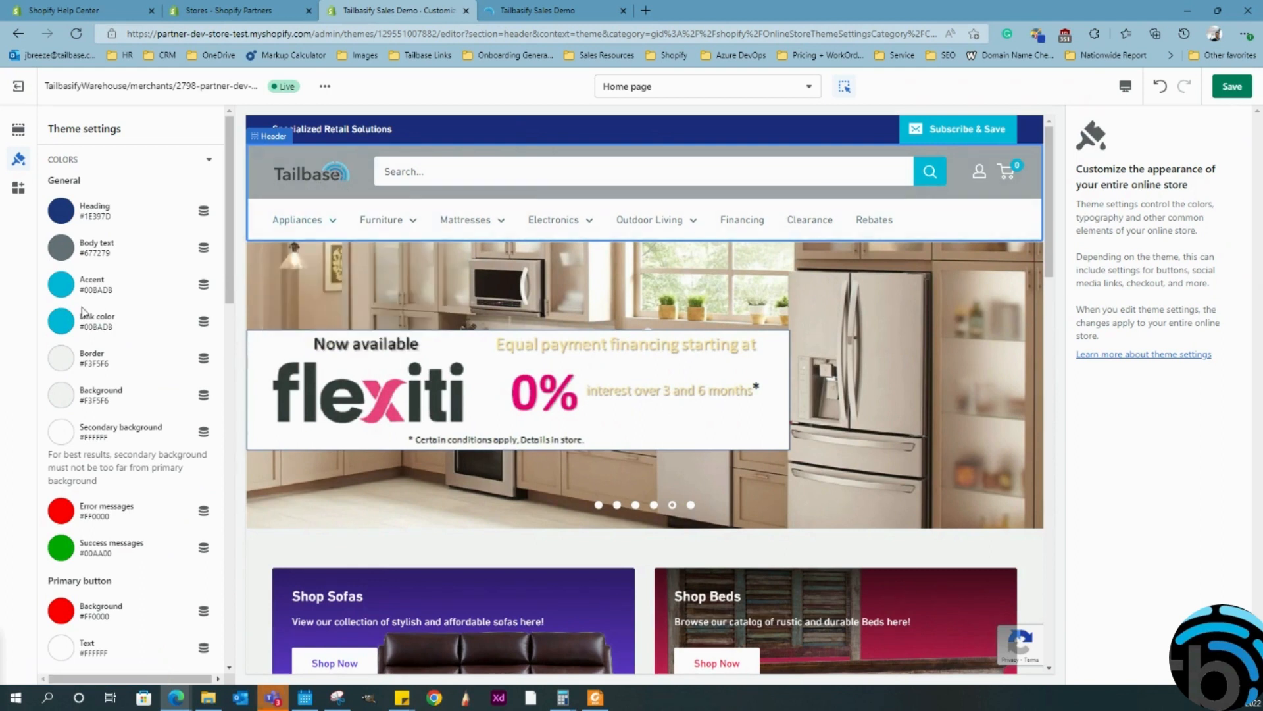
scroll(83, 307, down, 4)
scroll(83, 306, down, 3)
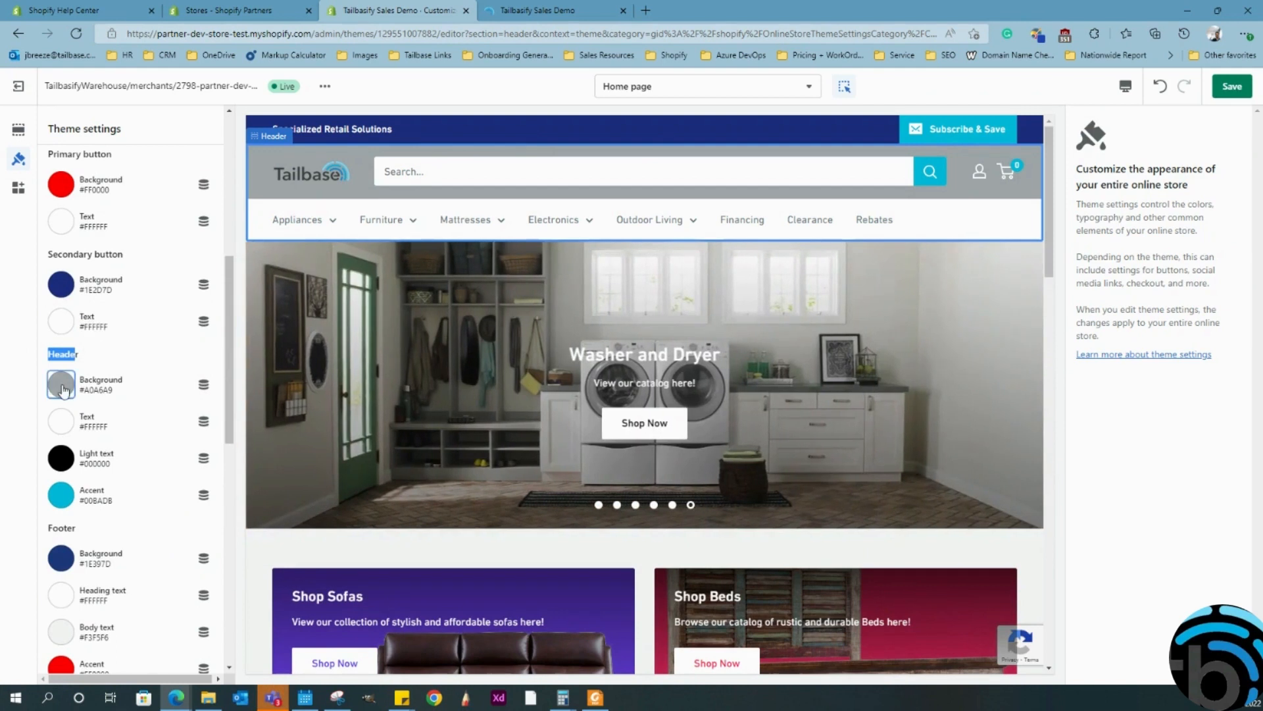
Step: Try #FF0000 as the Header background color in the theme colors, and undo the change
click(62, 388)
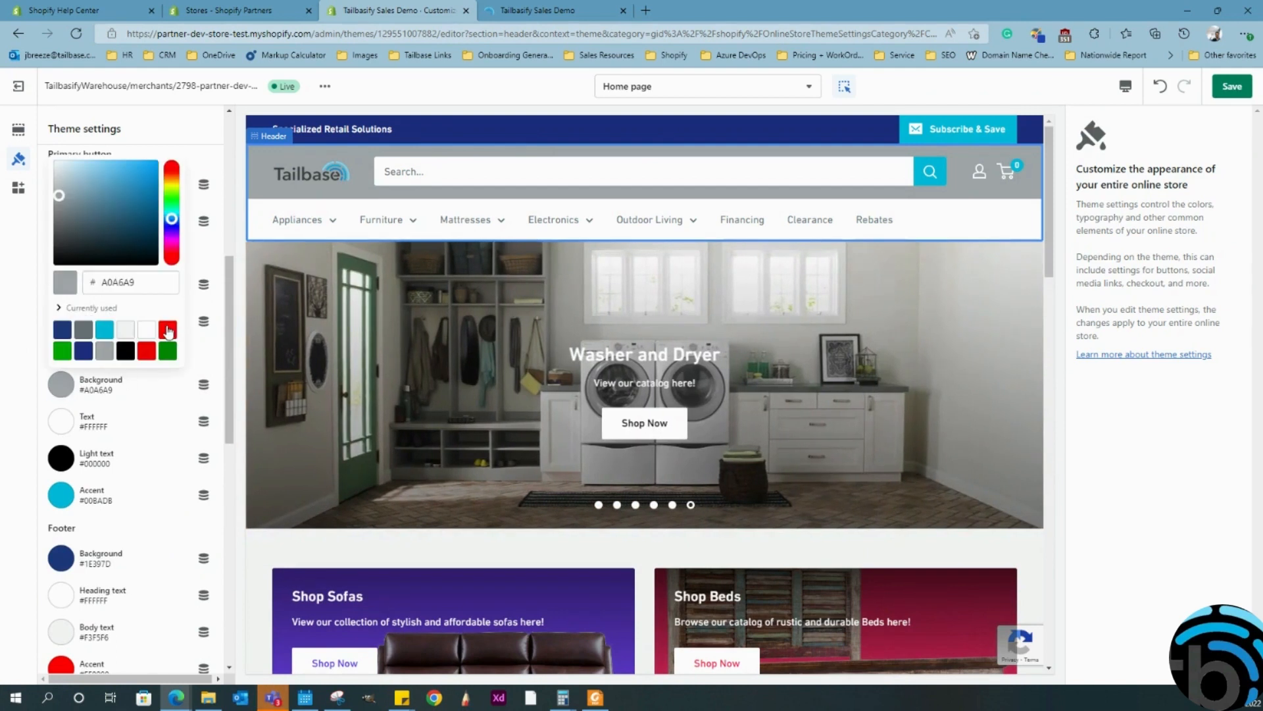
double_click(138, 281)
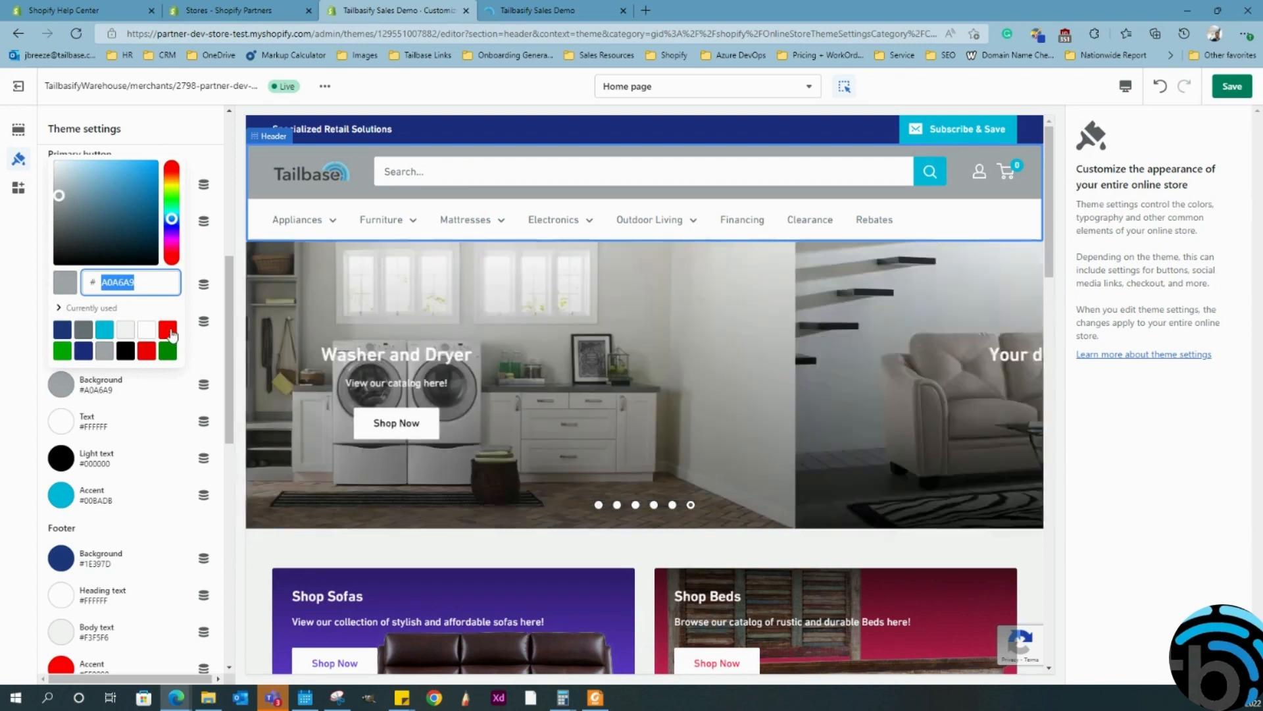
click(168, 329)
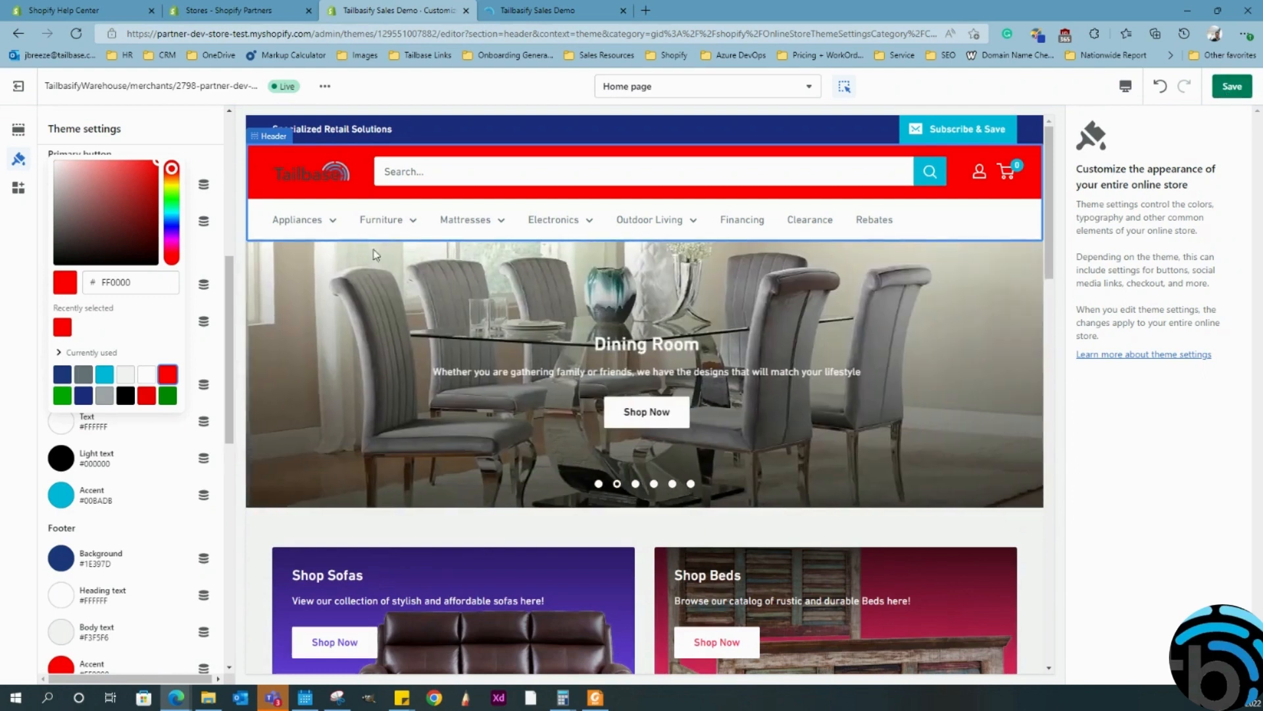
click(1162, 89)
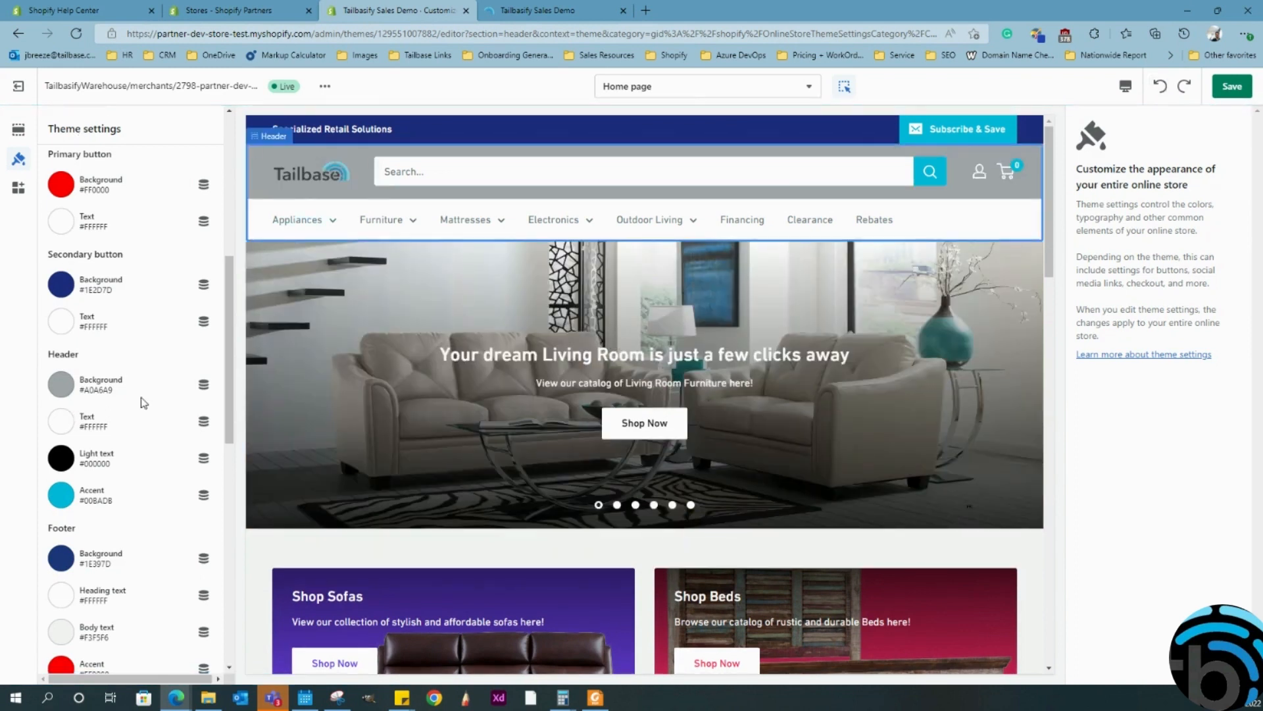
Step: Save the theme and look over the general, button, header, footer and product color groups again
scroll(143, 375, up, 6)
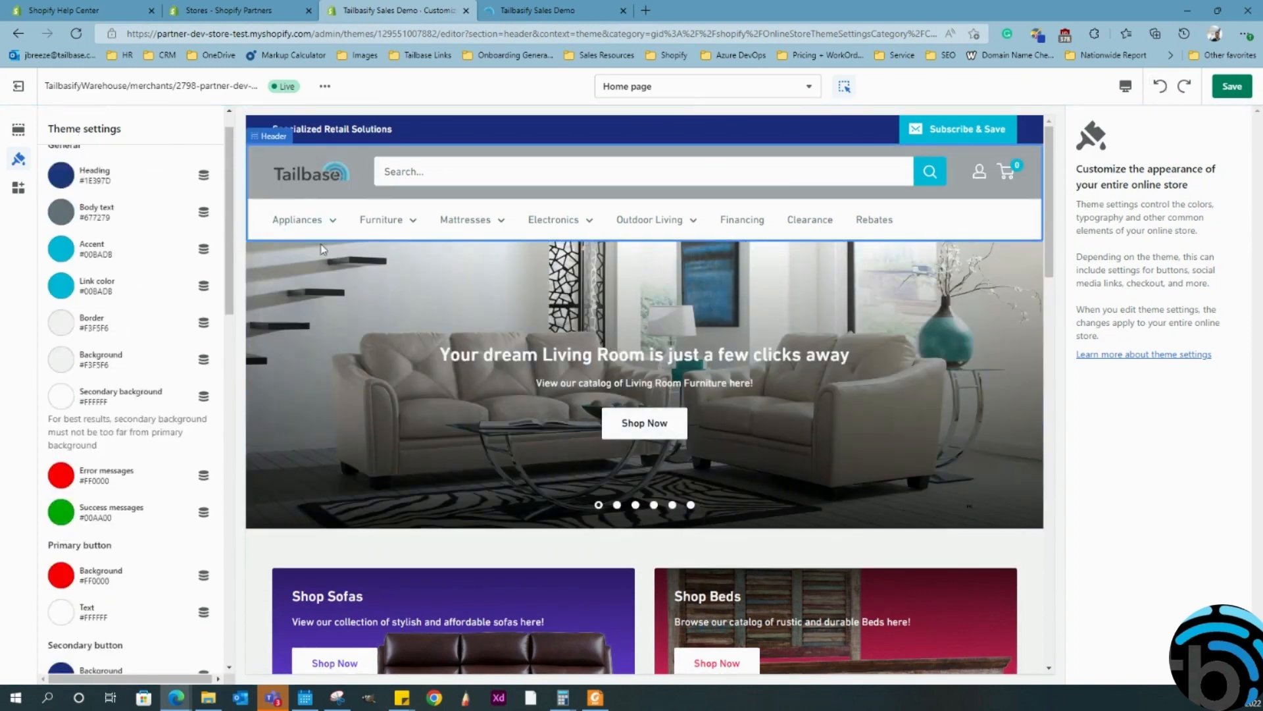
scroll(134, 295, up, 1)
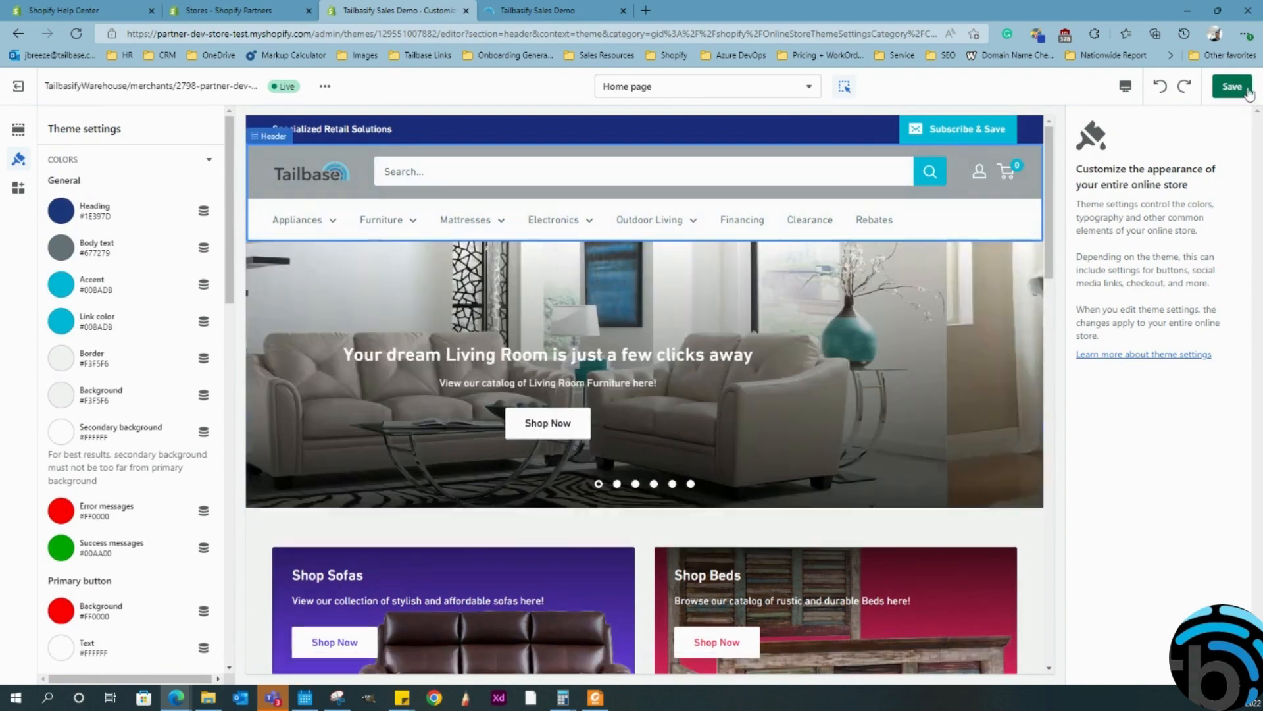
scroll(121, 386, down, 5)
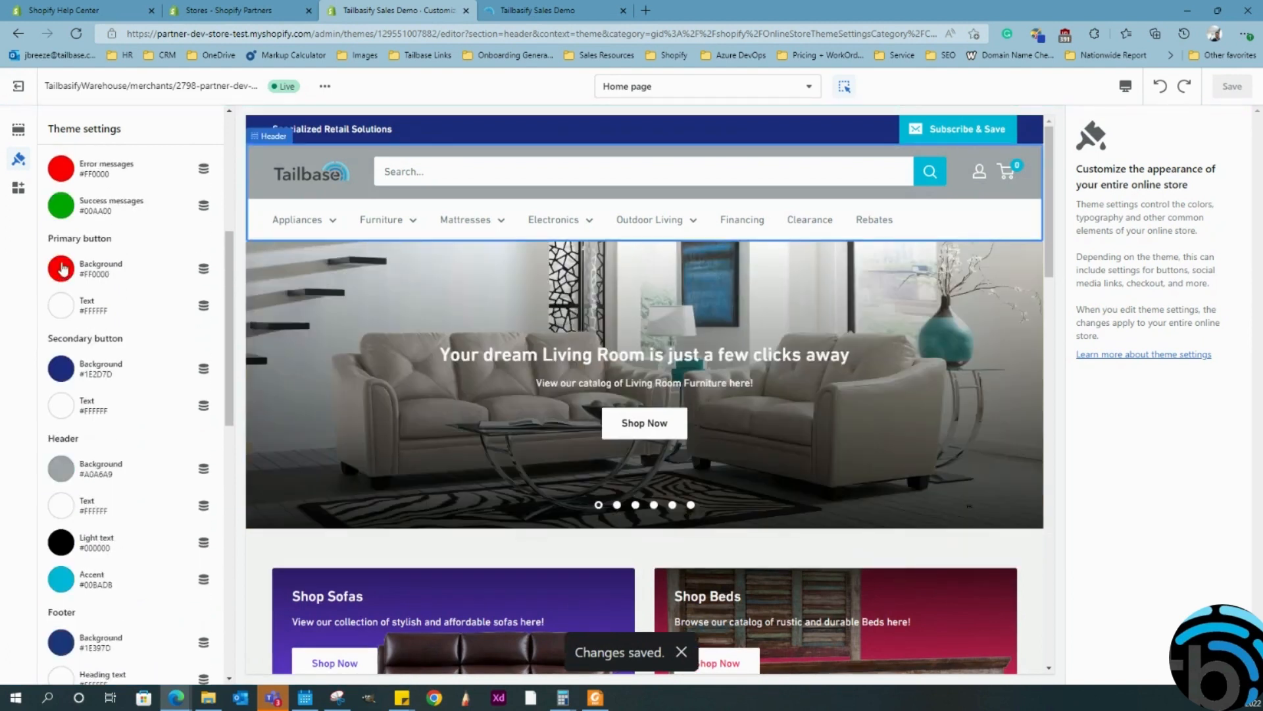
scroll(54, 373, down, 5)
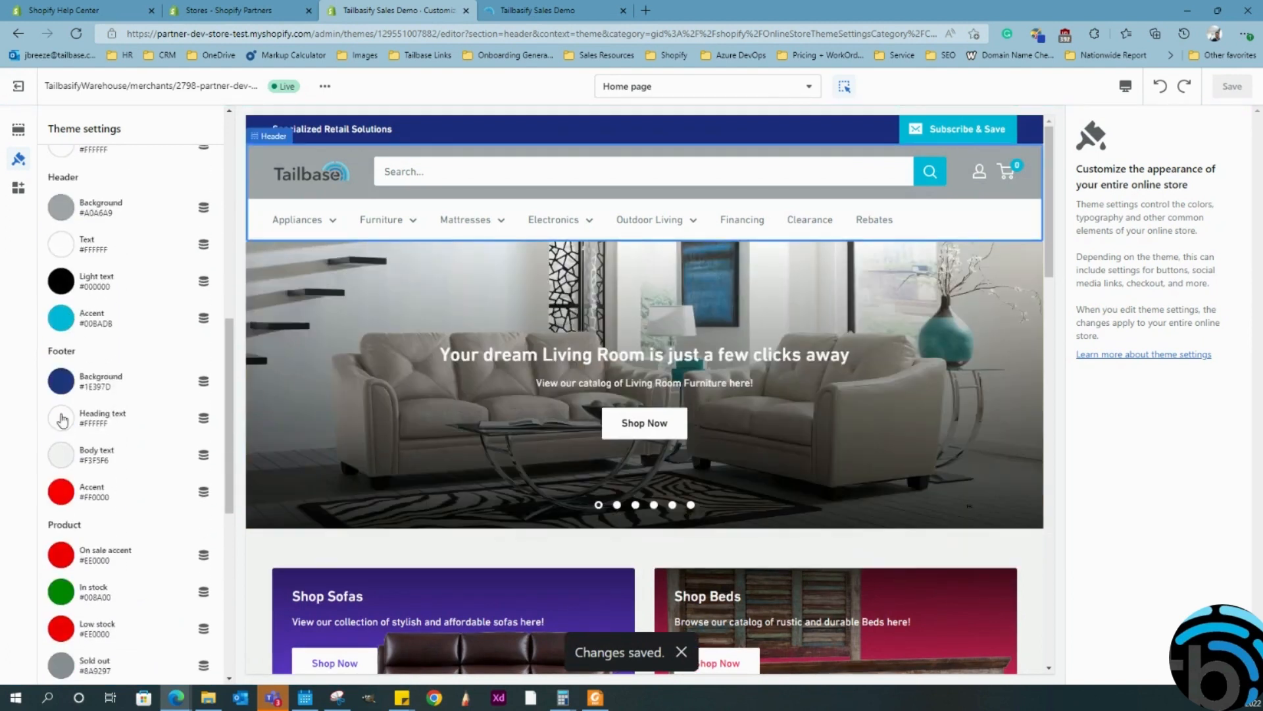
scroll(54, 395, up, 10)
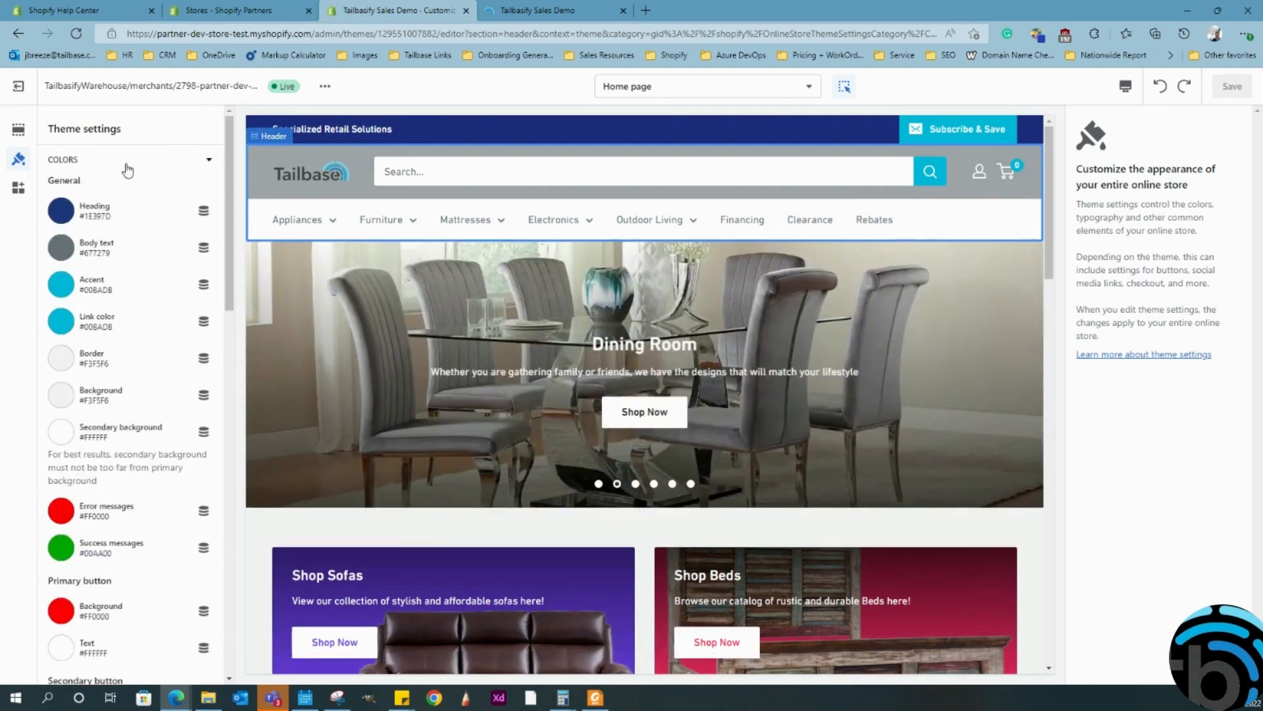
Step: Close the Colors category, check the base size and the heading and body fonts under Typography, and collapse it
click(126, 160)
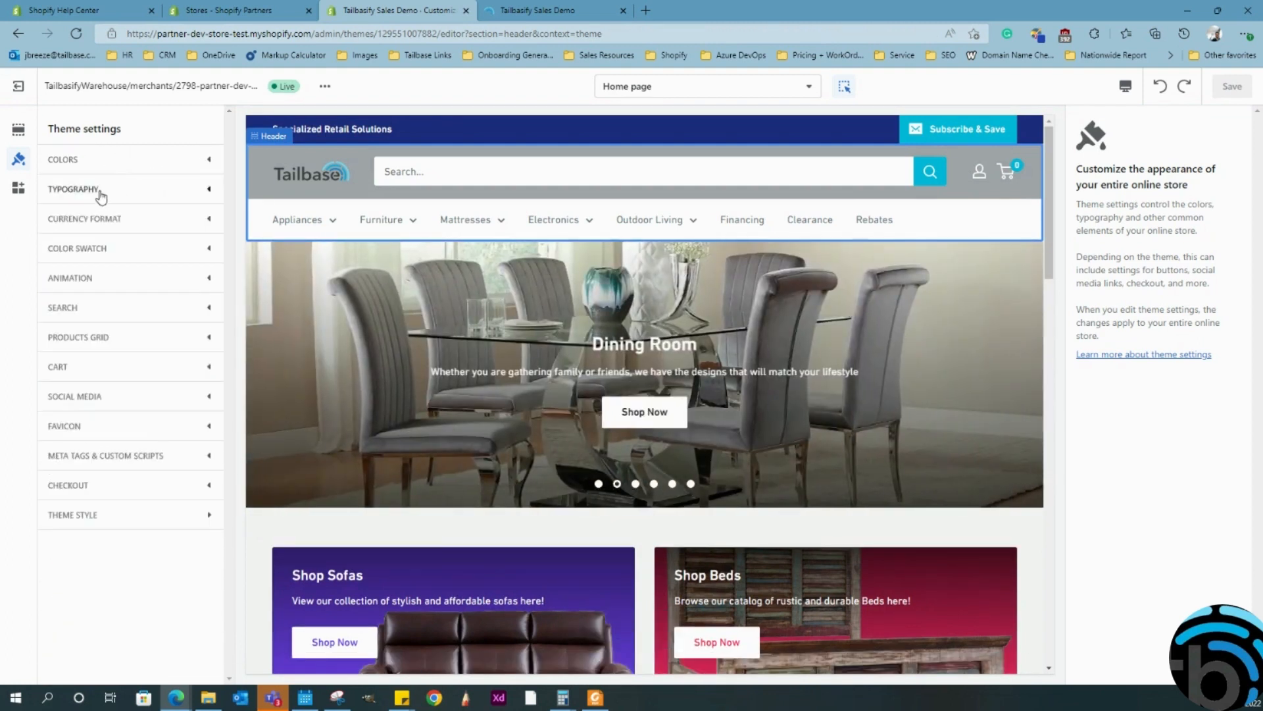
click(100, 192)
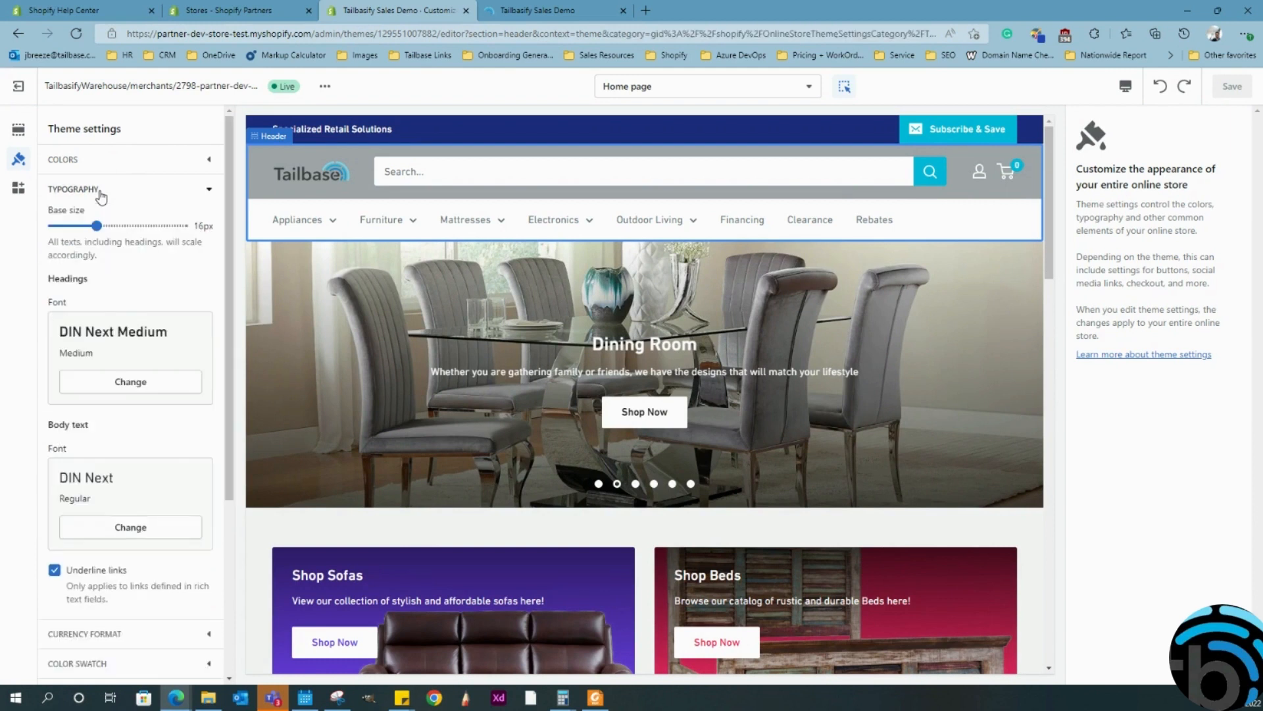
click(101, 192)
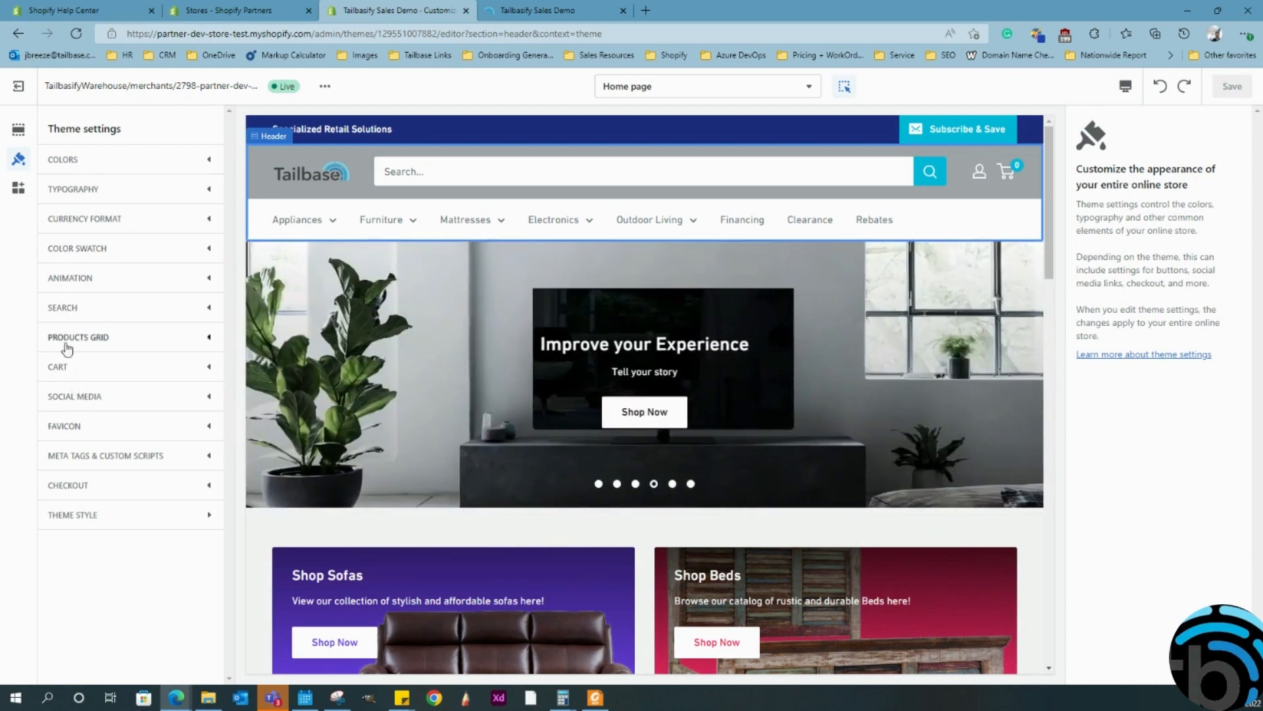
Step: Examine the Social Media account links alongside the footer in the preview, check the Favicon image, and collapse both categories
click(79, 400)
scroll(106, 433, down, 4)
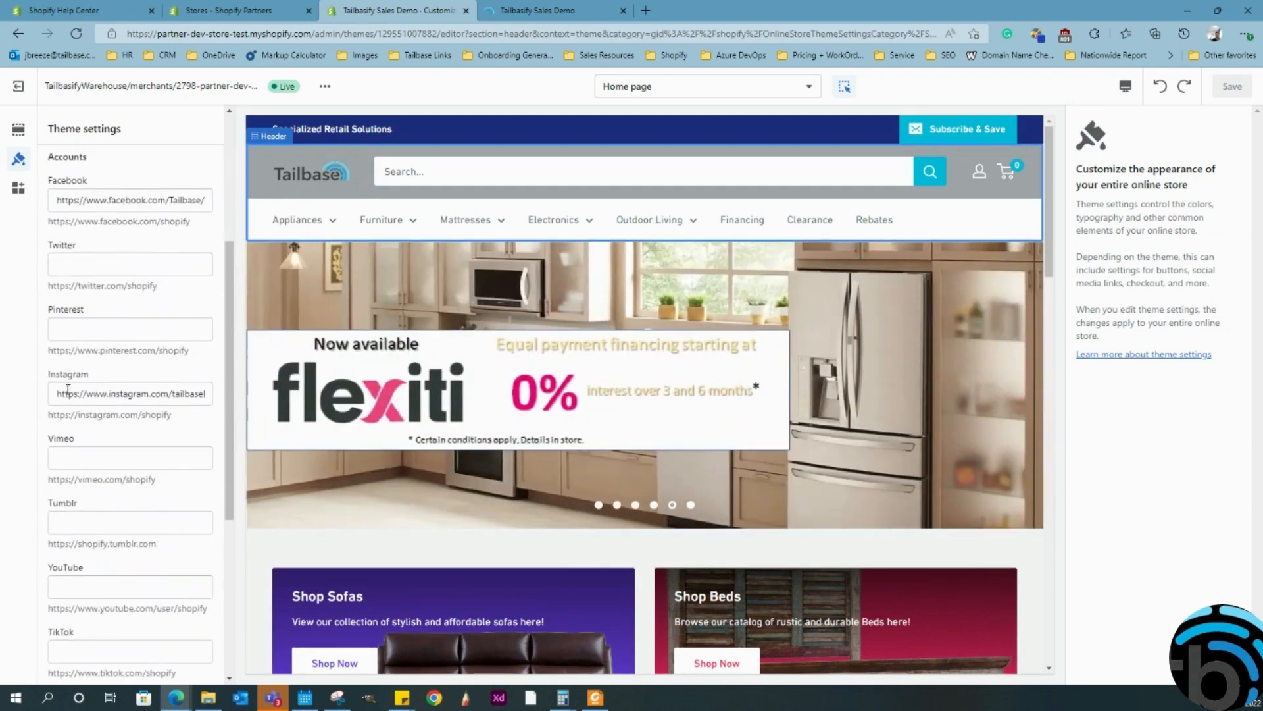
scroll(864, 425, down, 20)
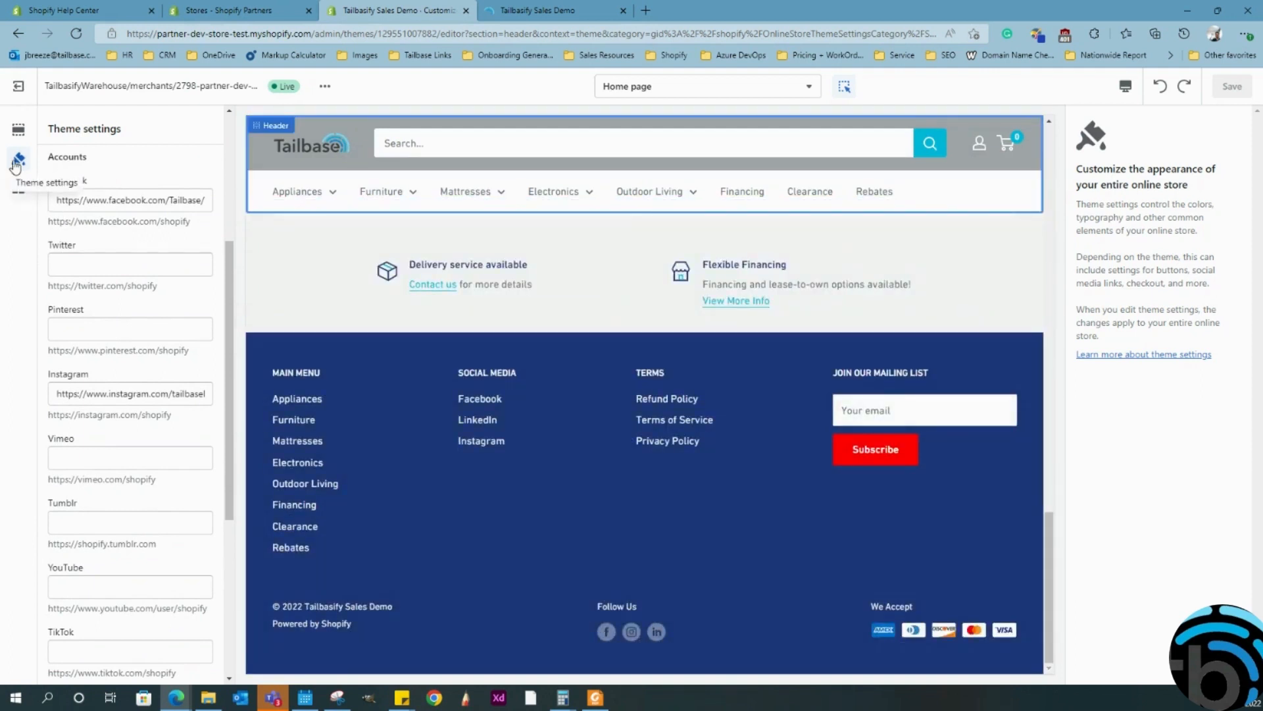
scroll(76, 171, up, 4)
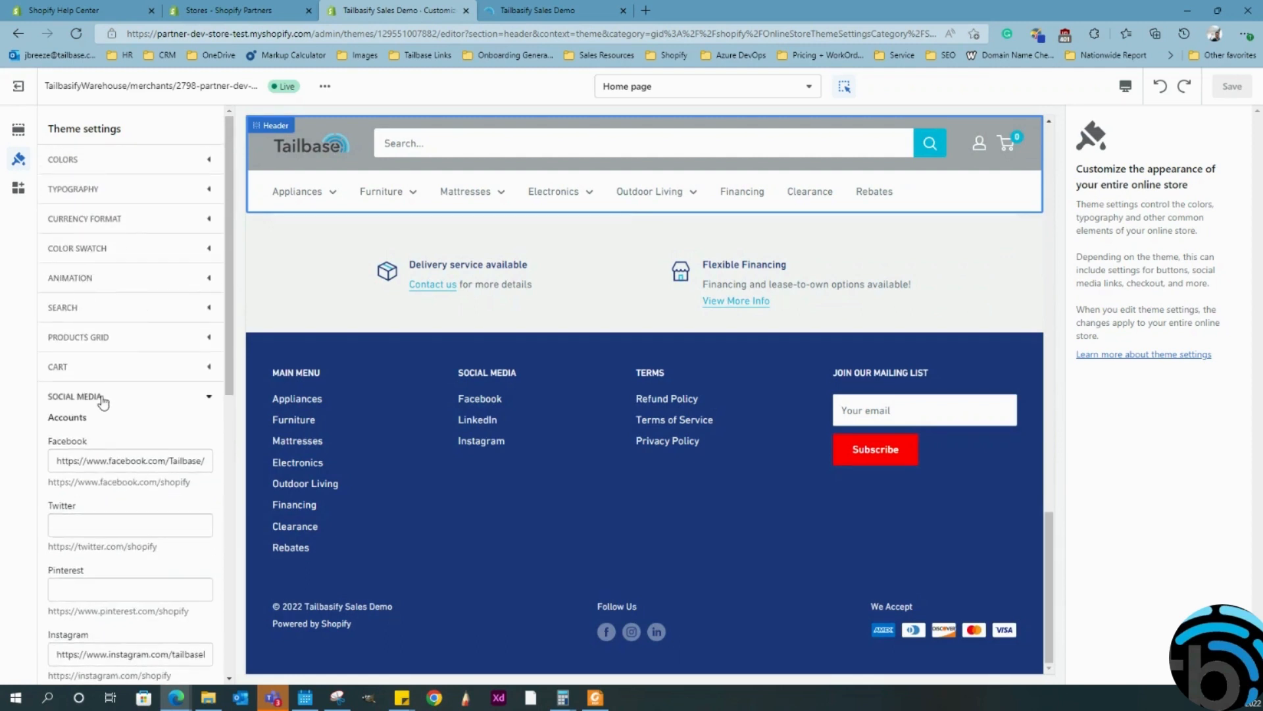
click(102, 397)
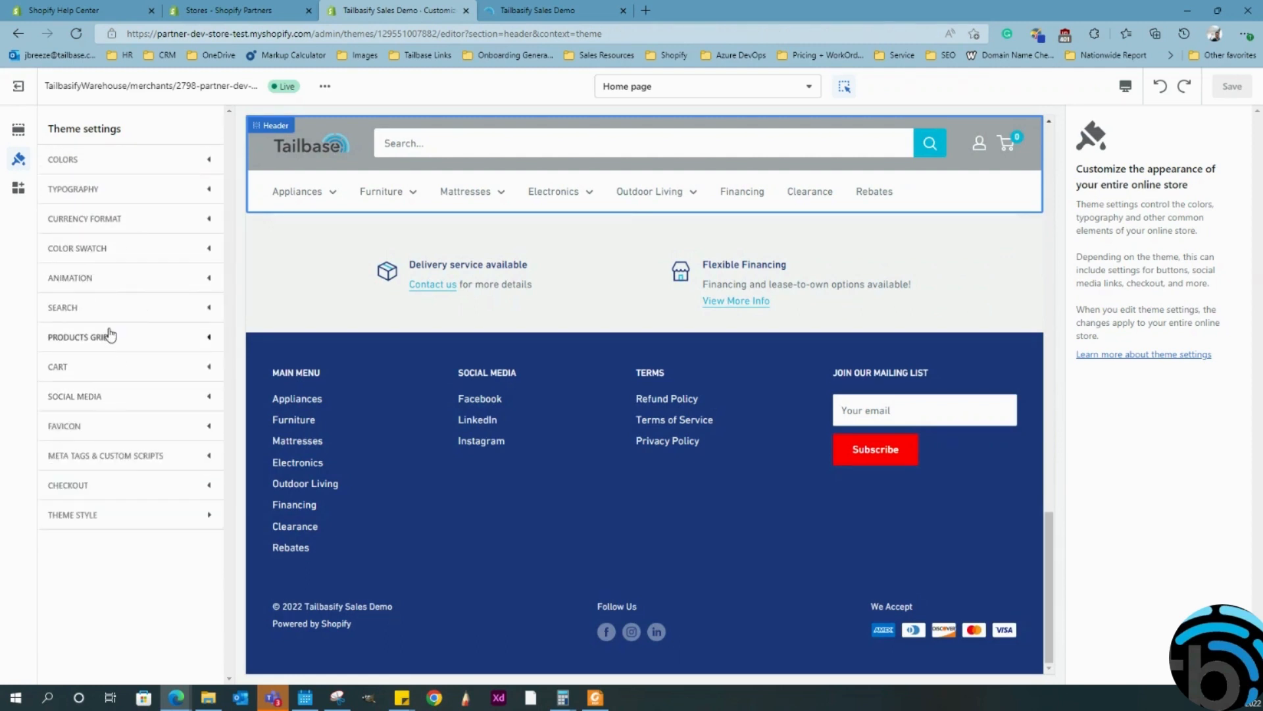
click(77, 428)
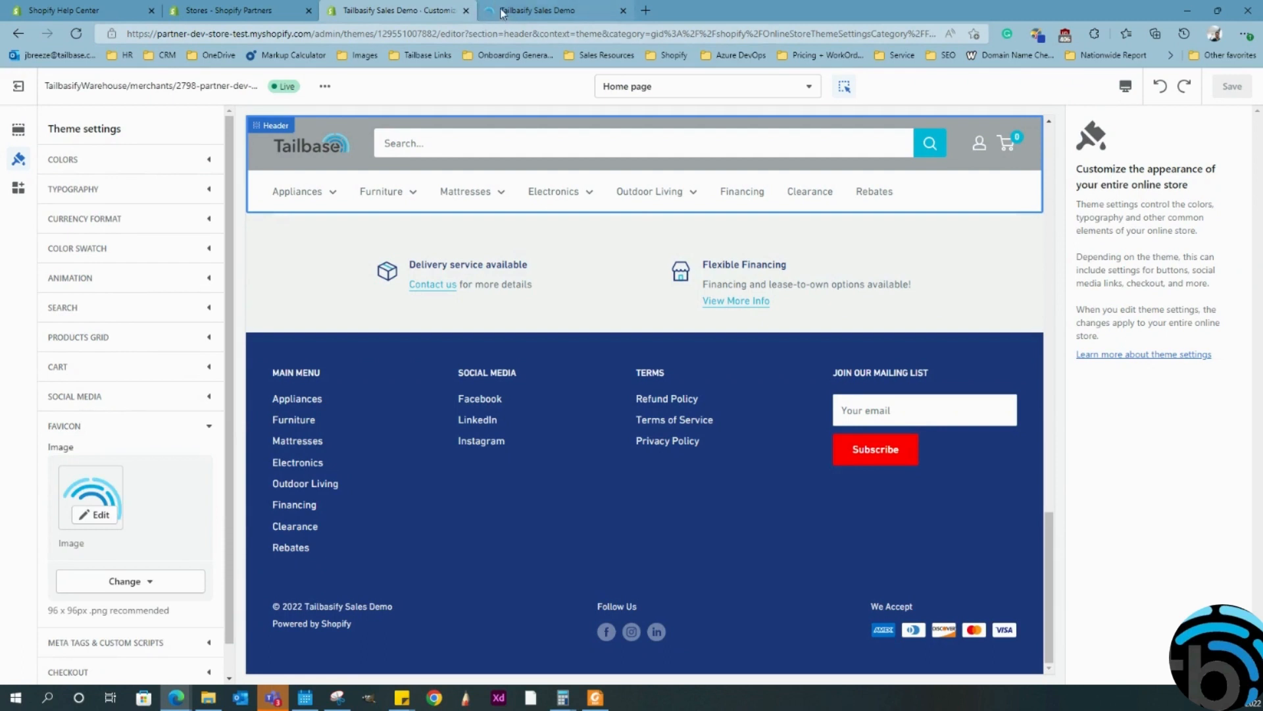
click(78, 428)
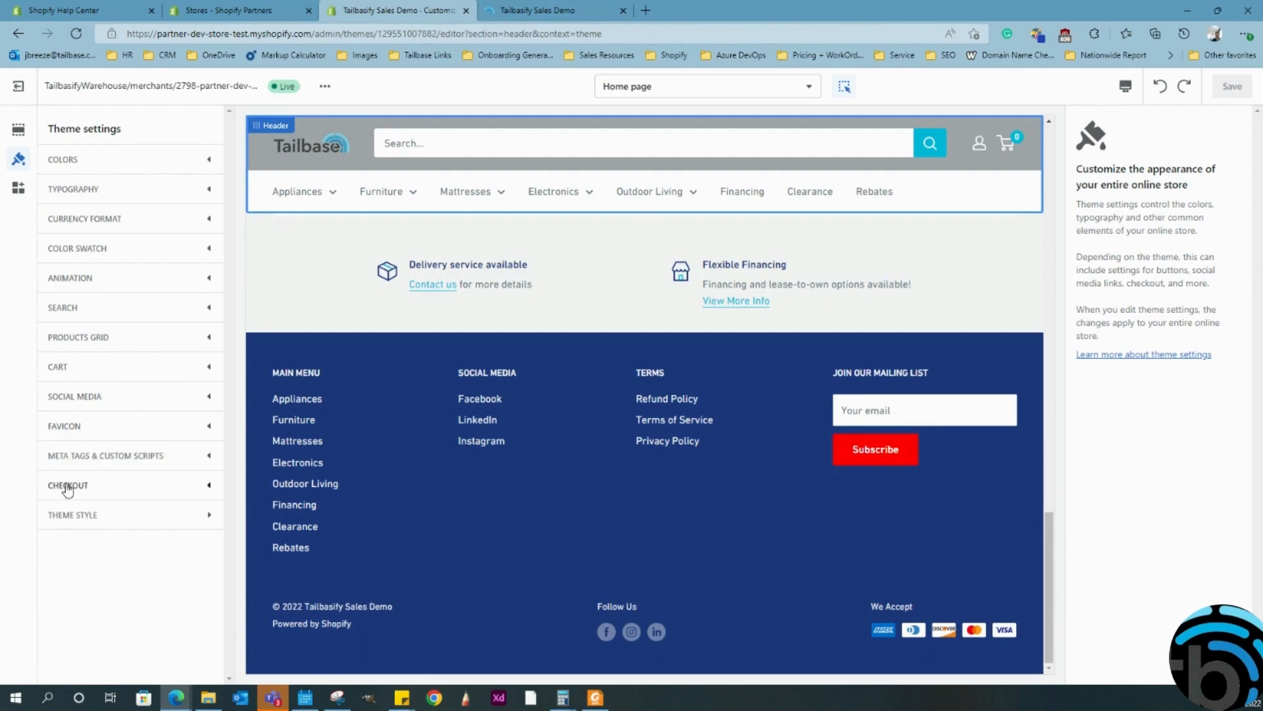
Step: Examine the Meta Tags & Custom Scripts category, covering the additional meta tags, head script and body script fields
click(128, 458)
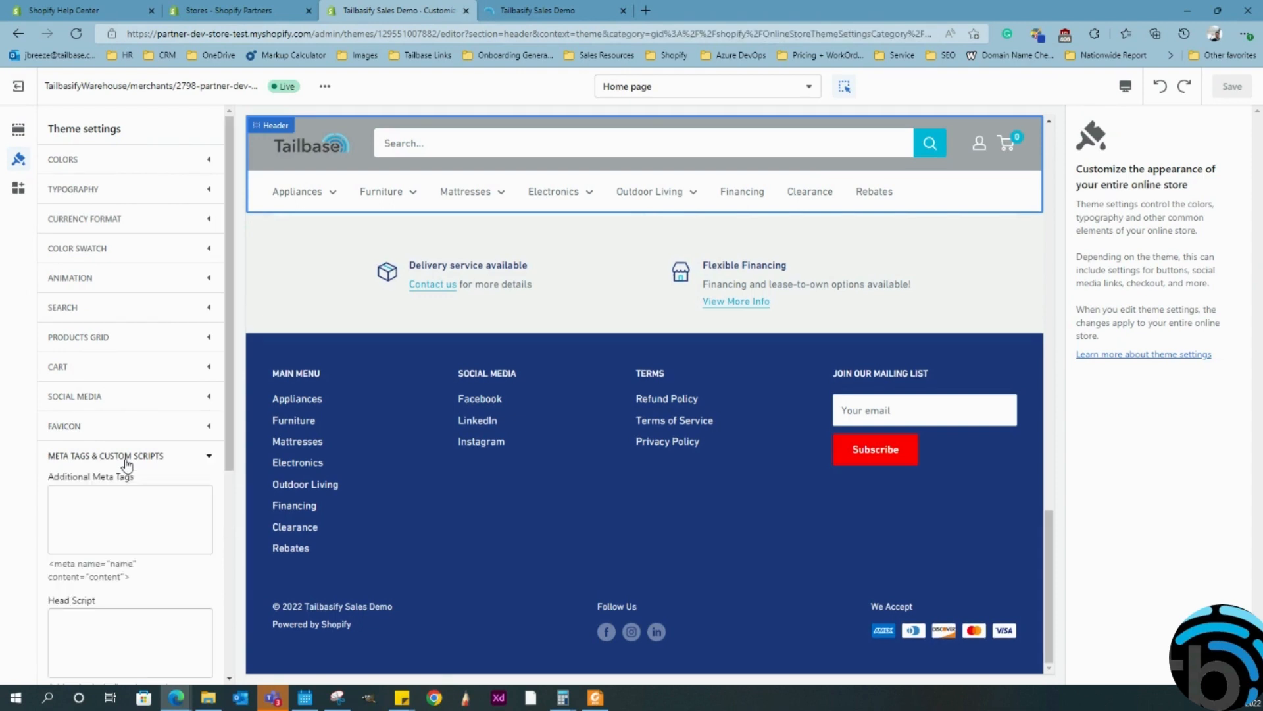
scroll(115, 512, down, 3)
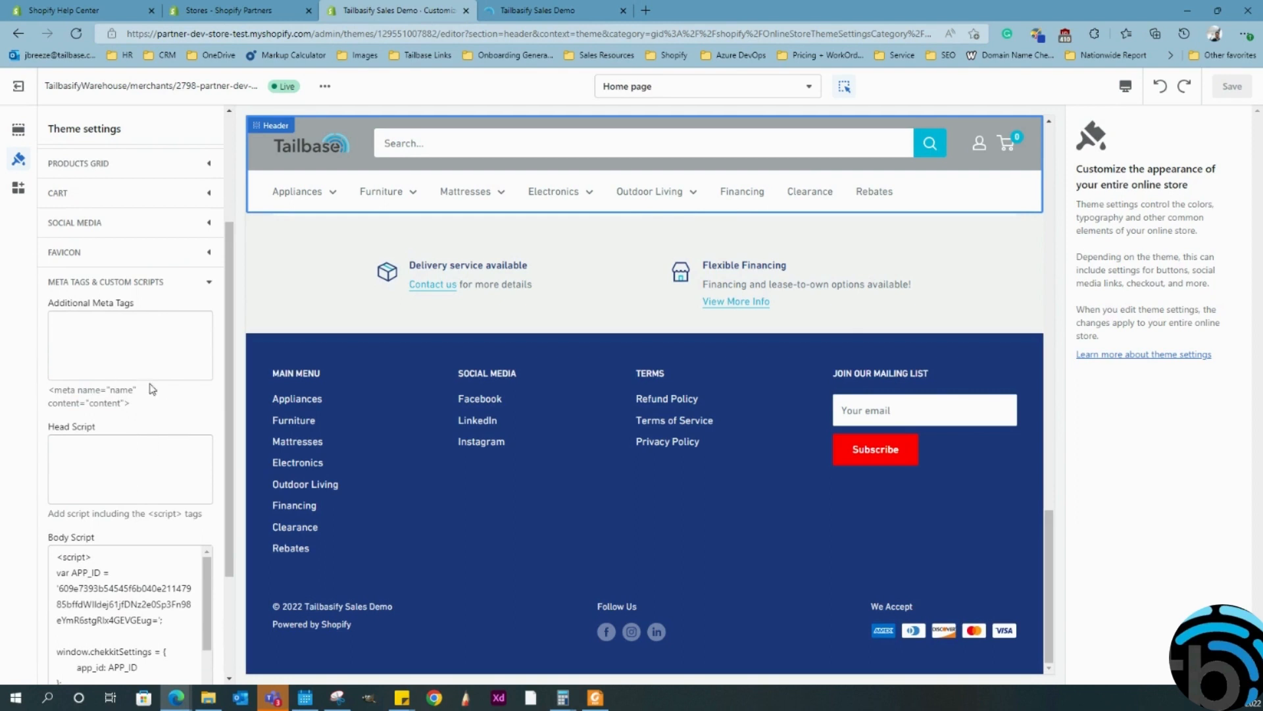
scroll(145, 366, down, 1)
scroll(136, 227, up, 1)
scroll(99, 328, down, 2)
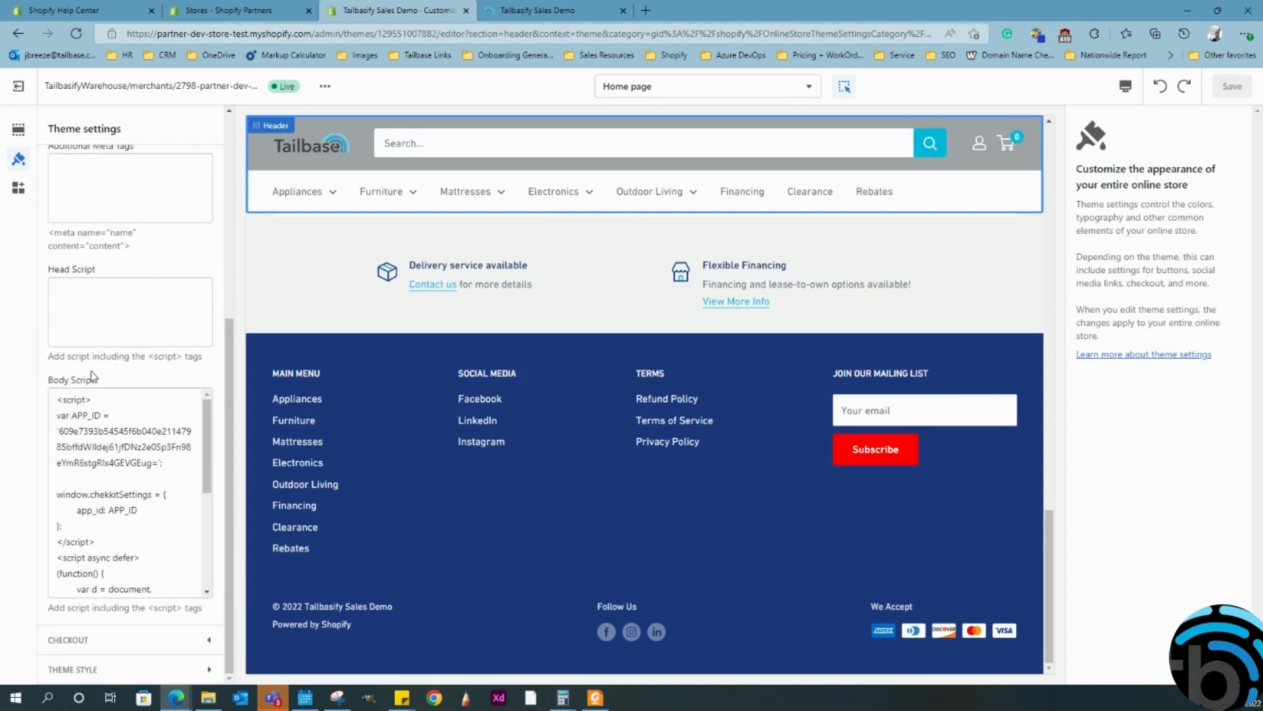
scroll(111, 500, up, 3)
scroll(118, 540, down, 3)
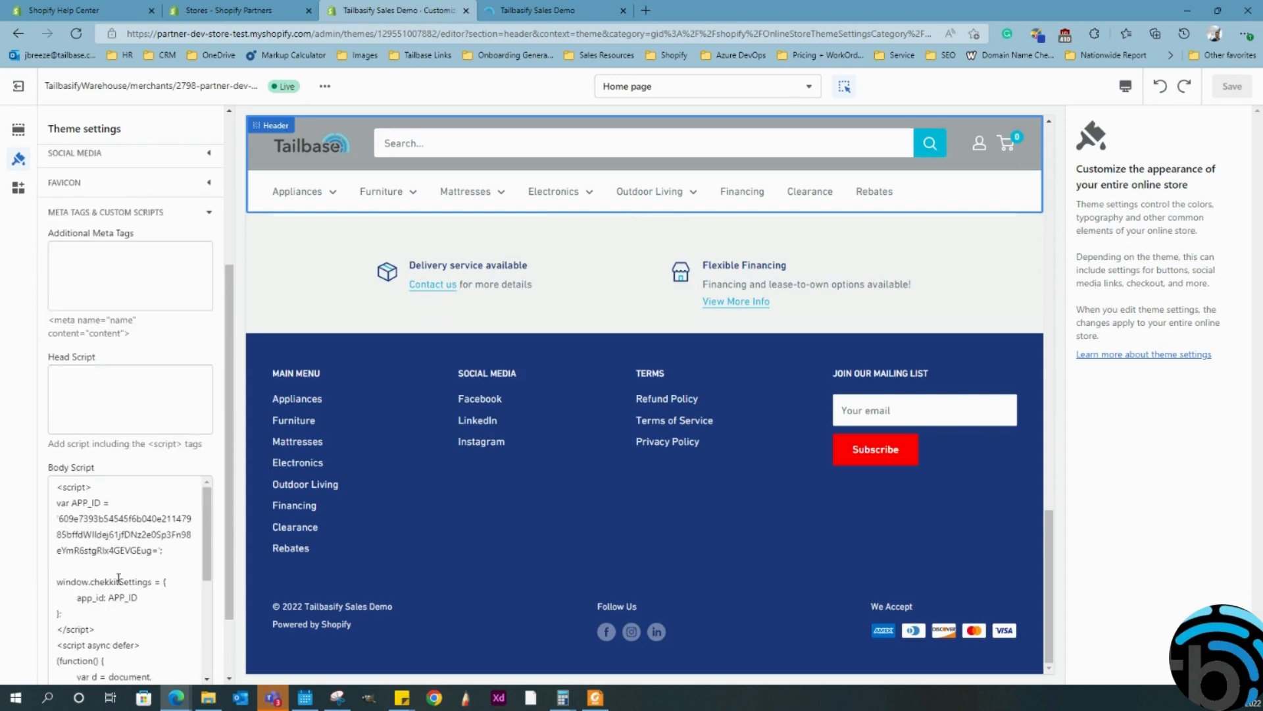
scroll(122, 531, down, 5)
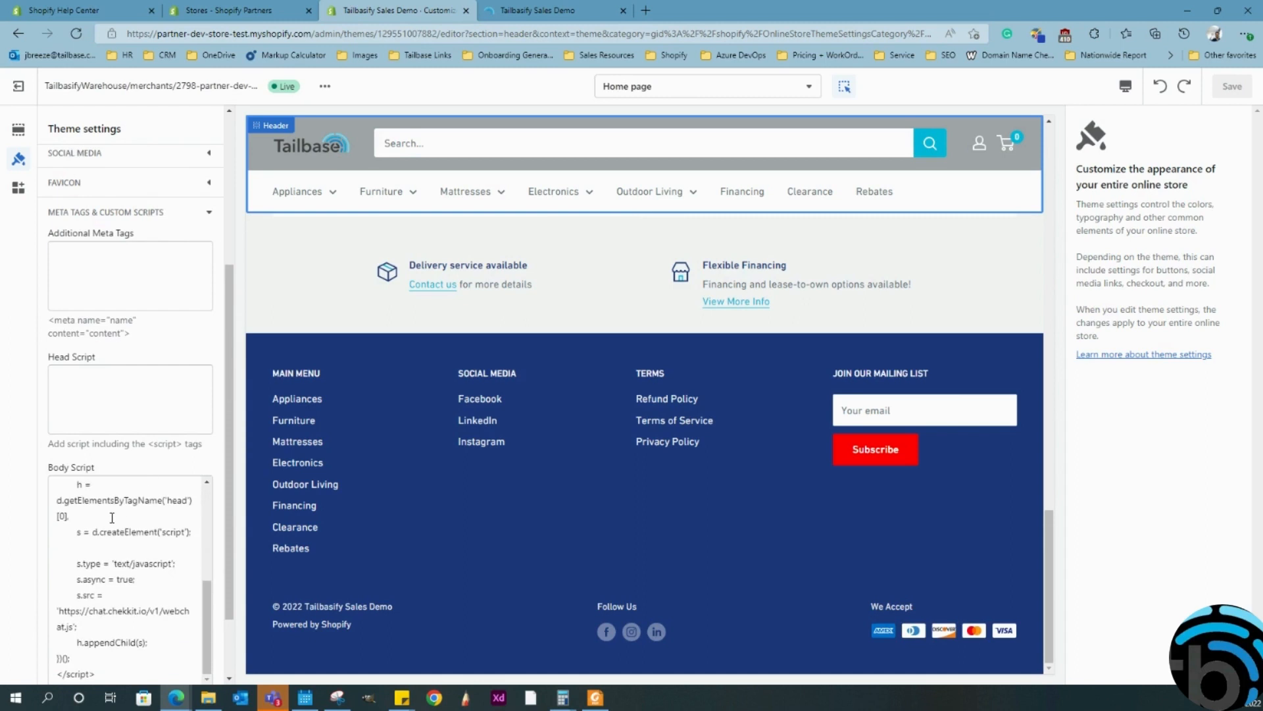
scroll(168, 545, down, 1)
scroll(154, 516, up, 1)
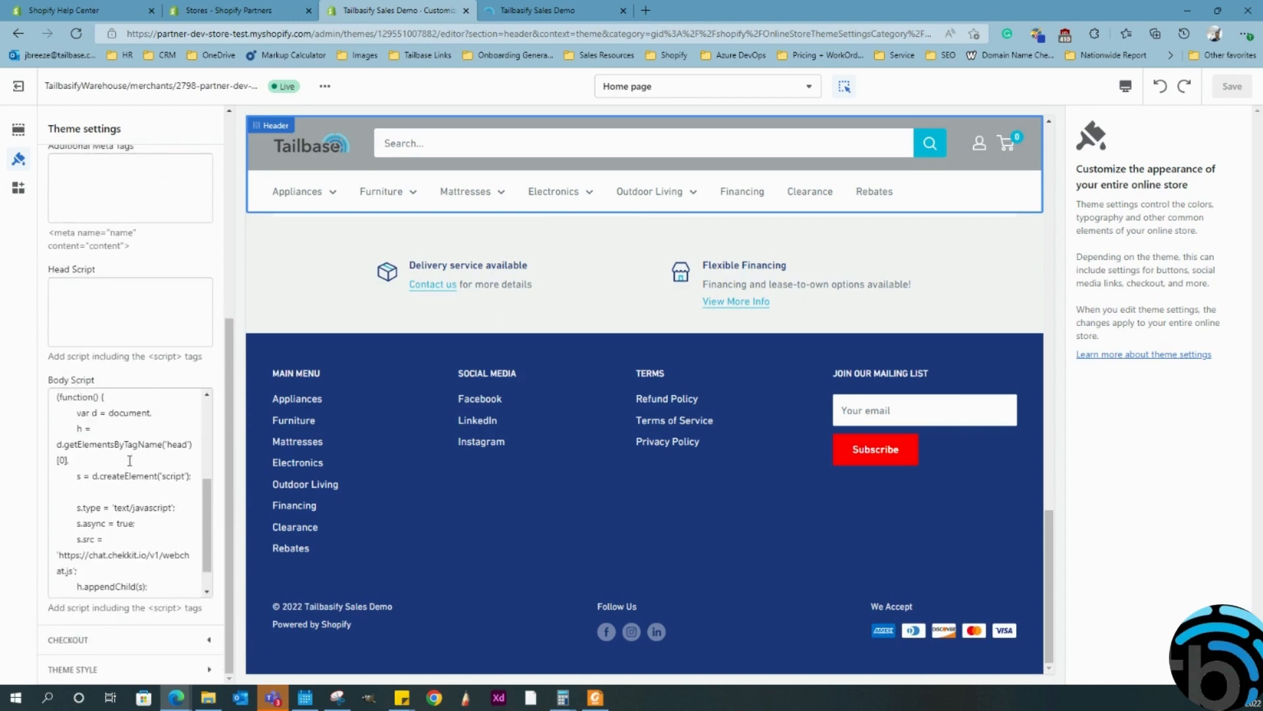
scroll(130, 461, up, 10)
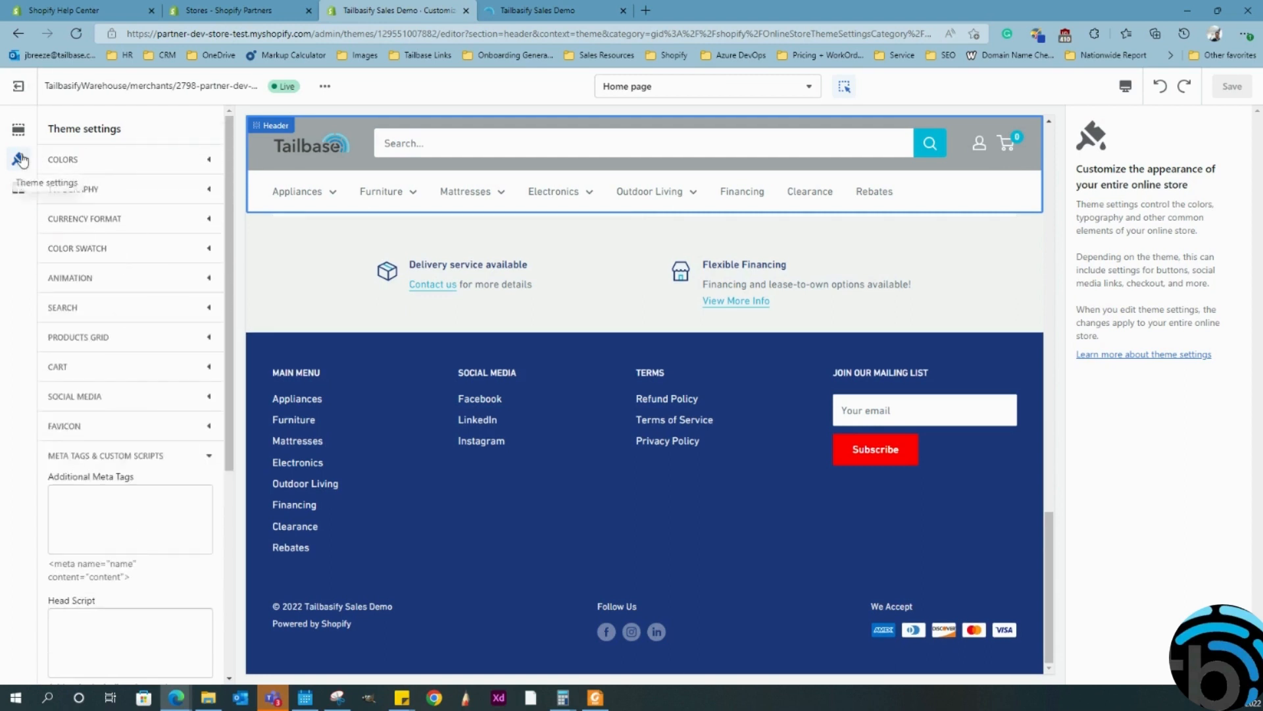
scroll(274, 285, up, 4)
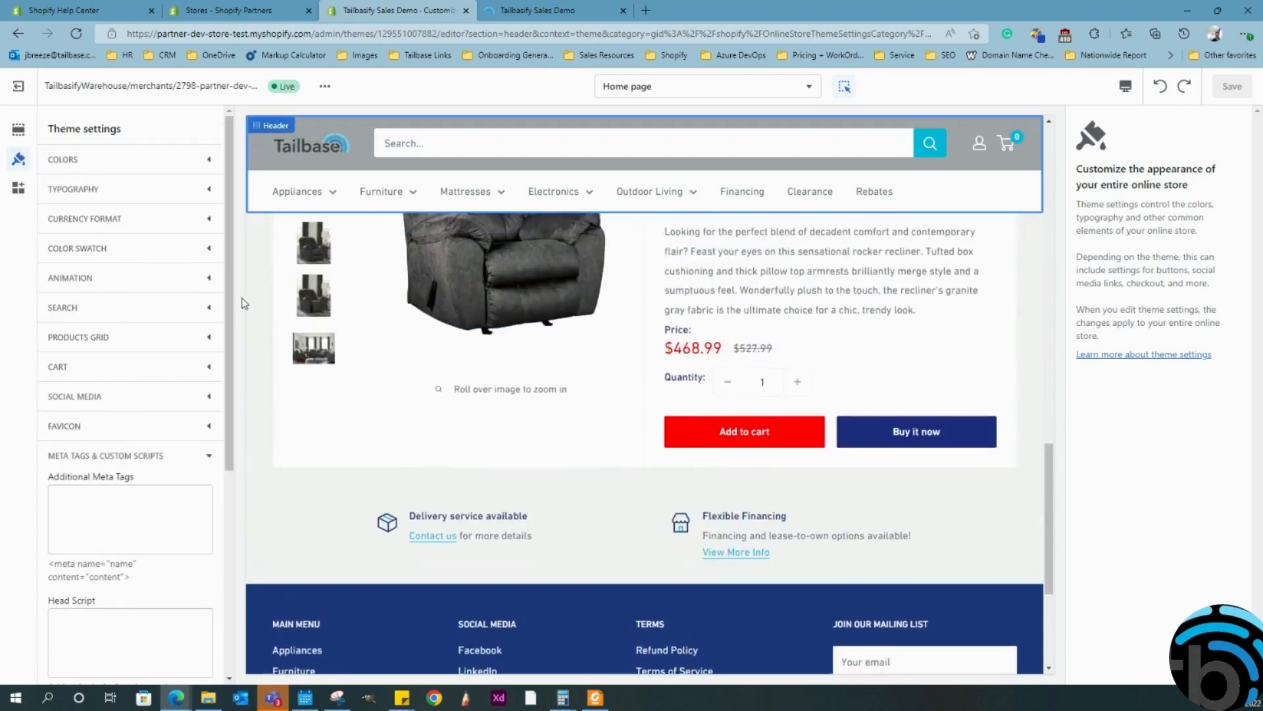